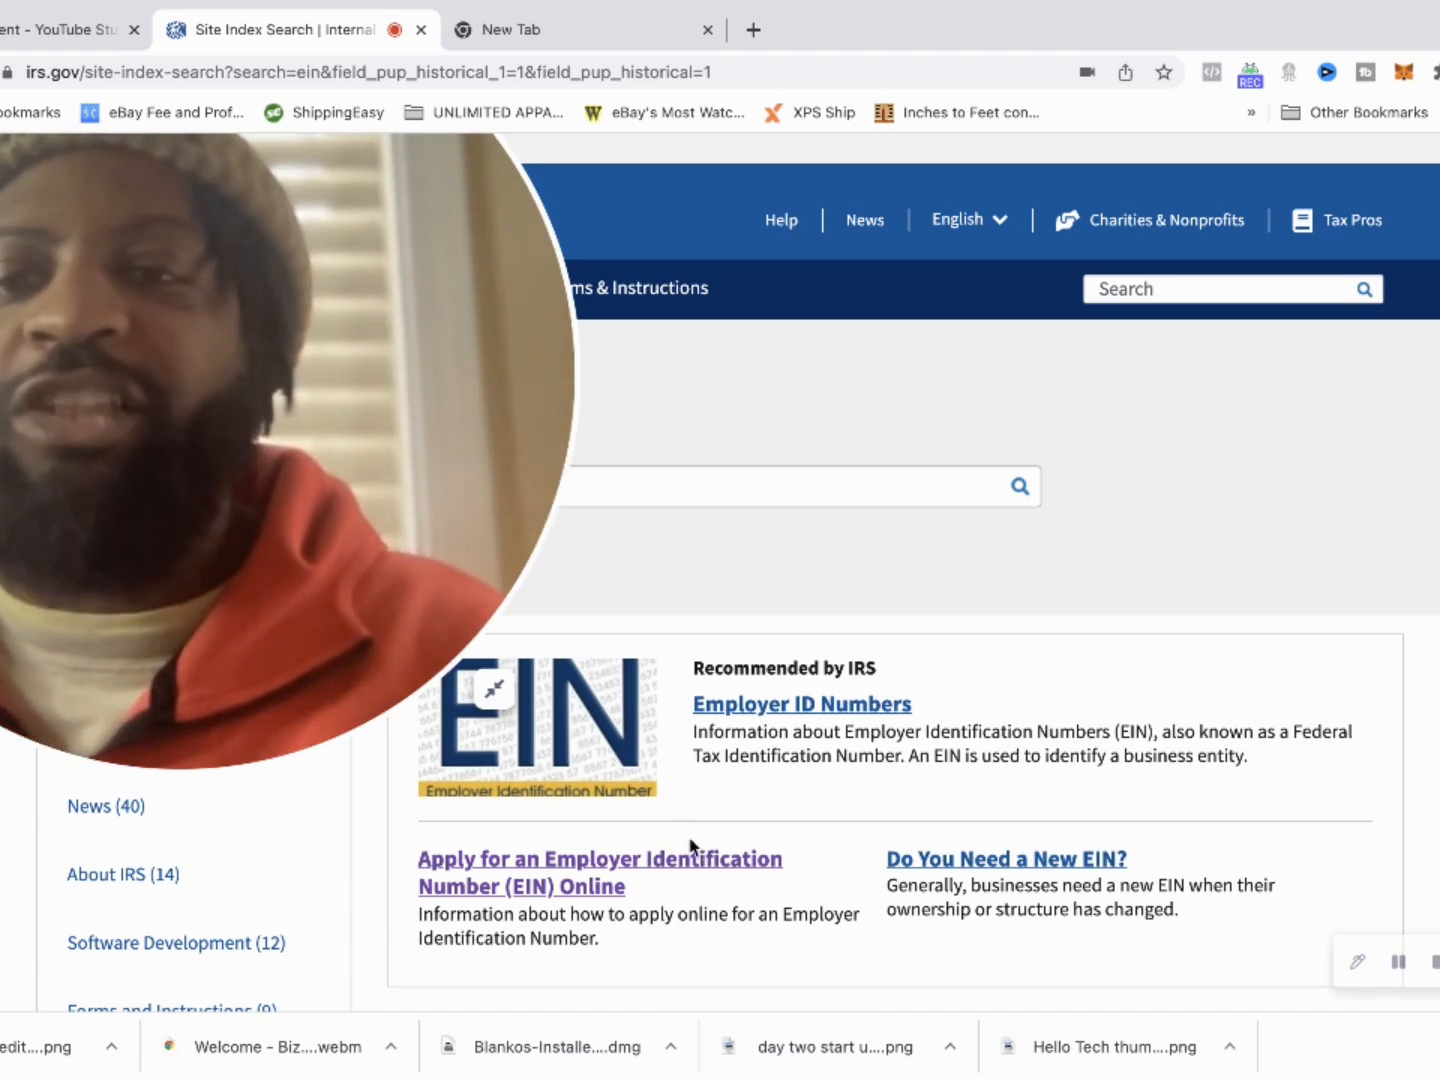
click(497, 700)
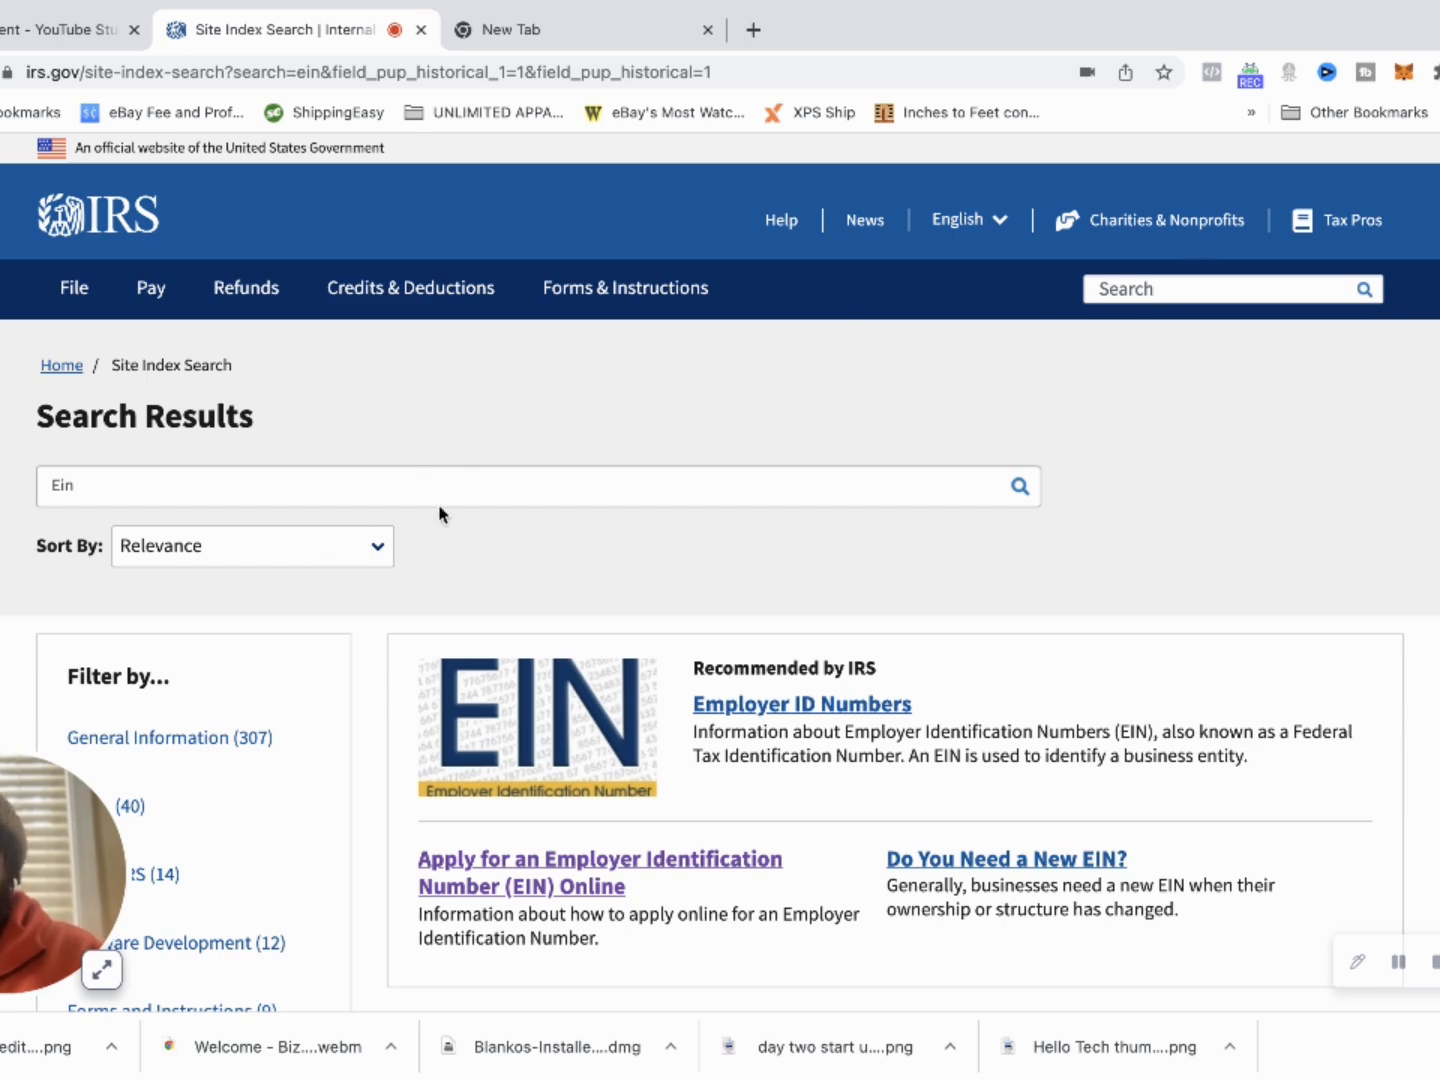
Open the page for applying for an EIN online from the search results and begin the application, accepting the authorized-use notice
scroll(755, 572, down, 3)
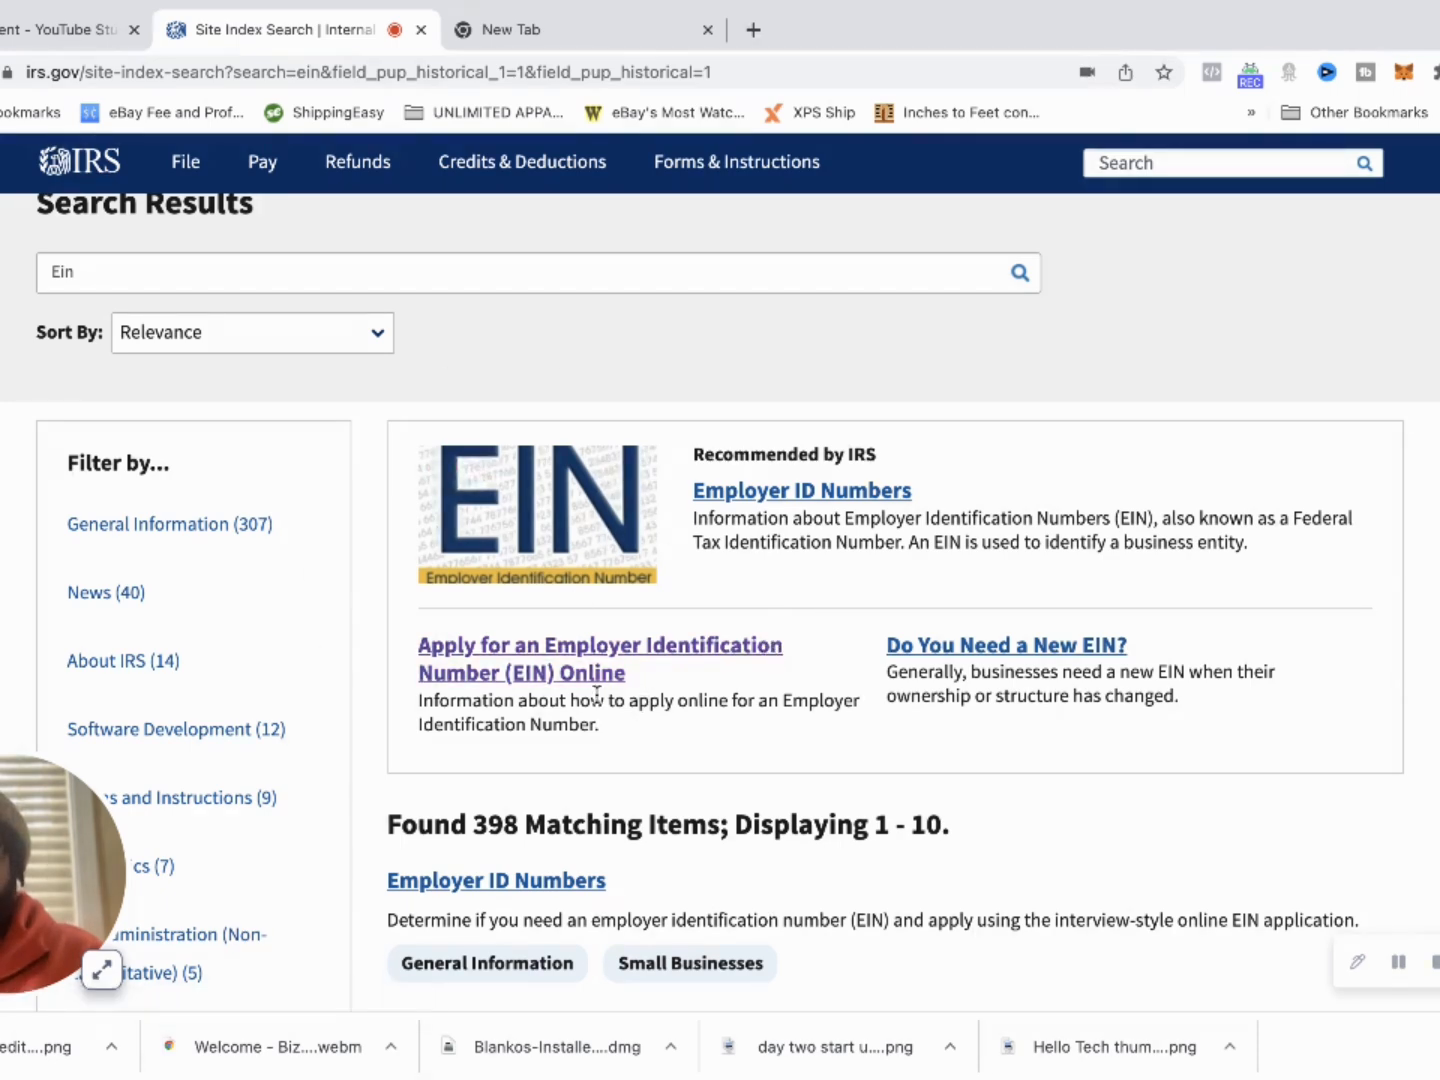
click(544, 676)
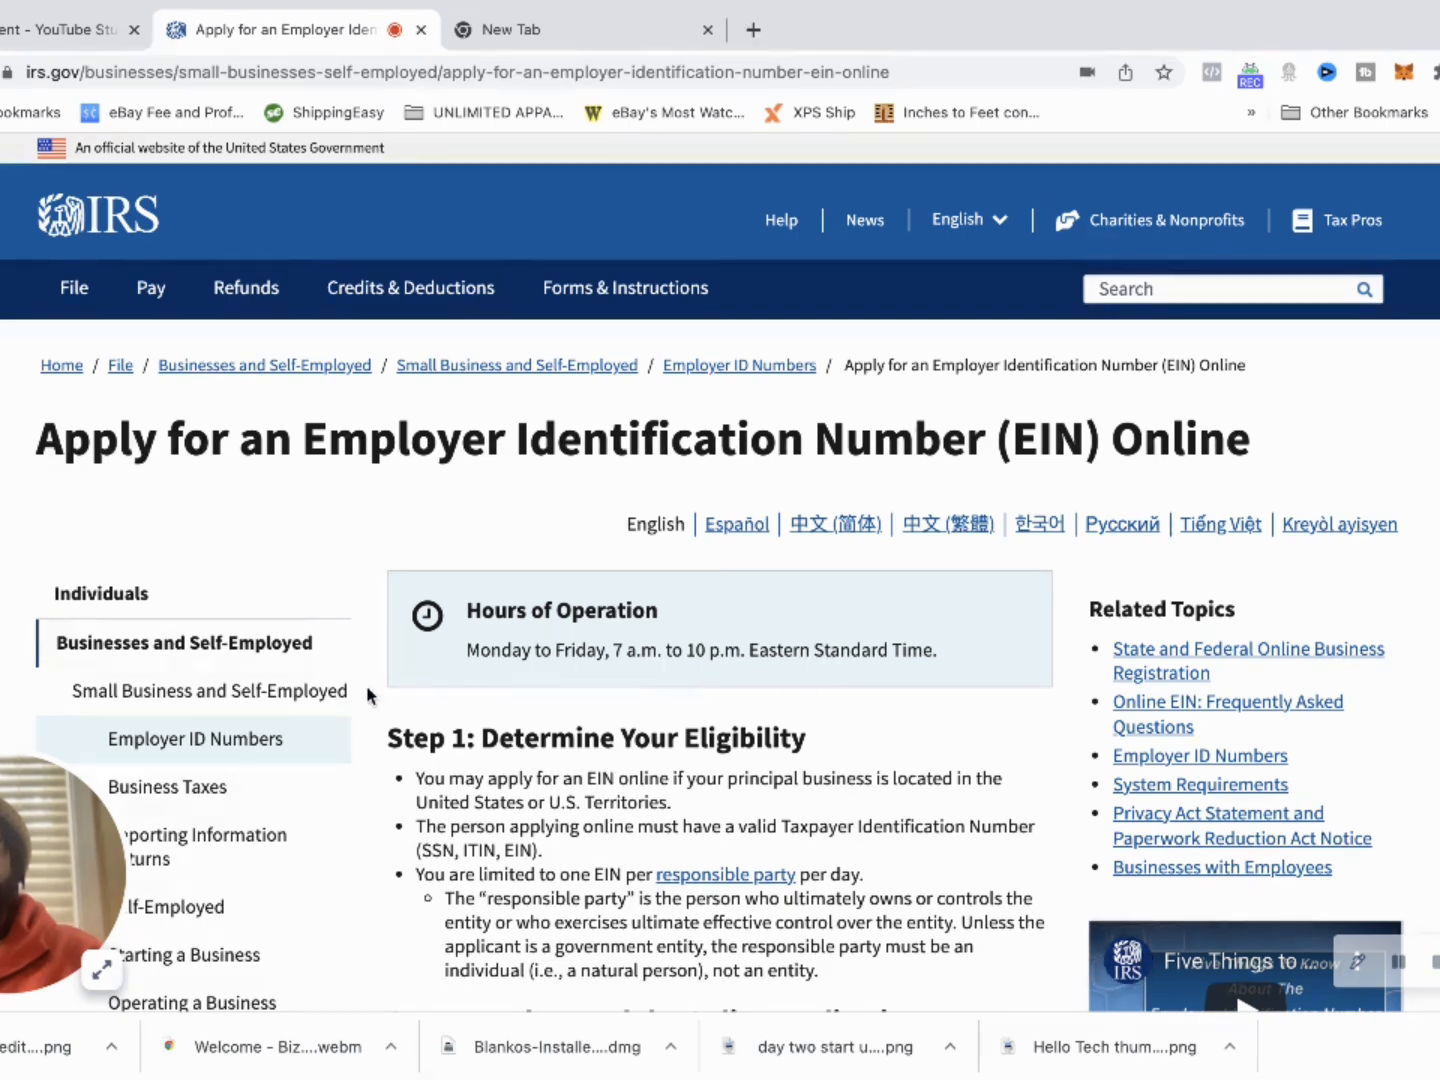
scroll(443, 689, down, 3)
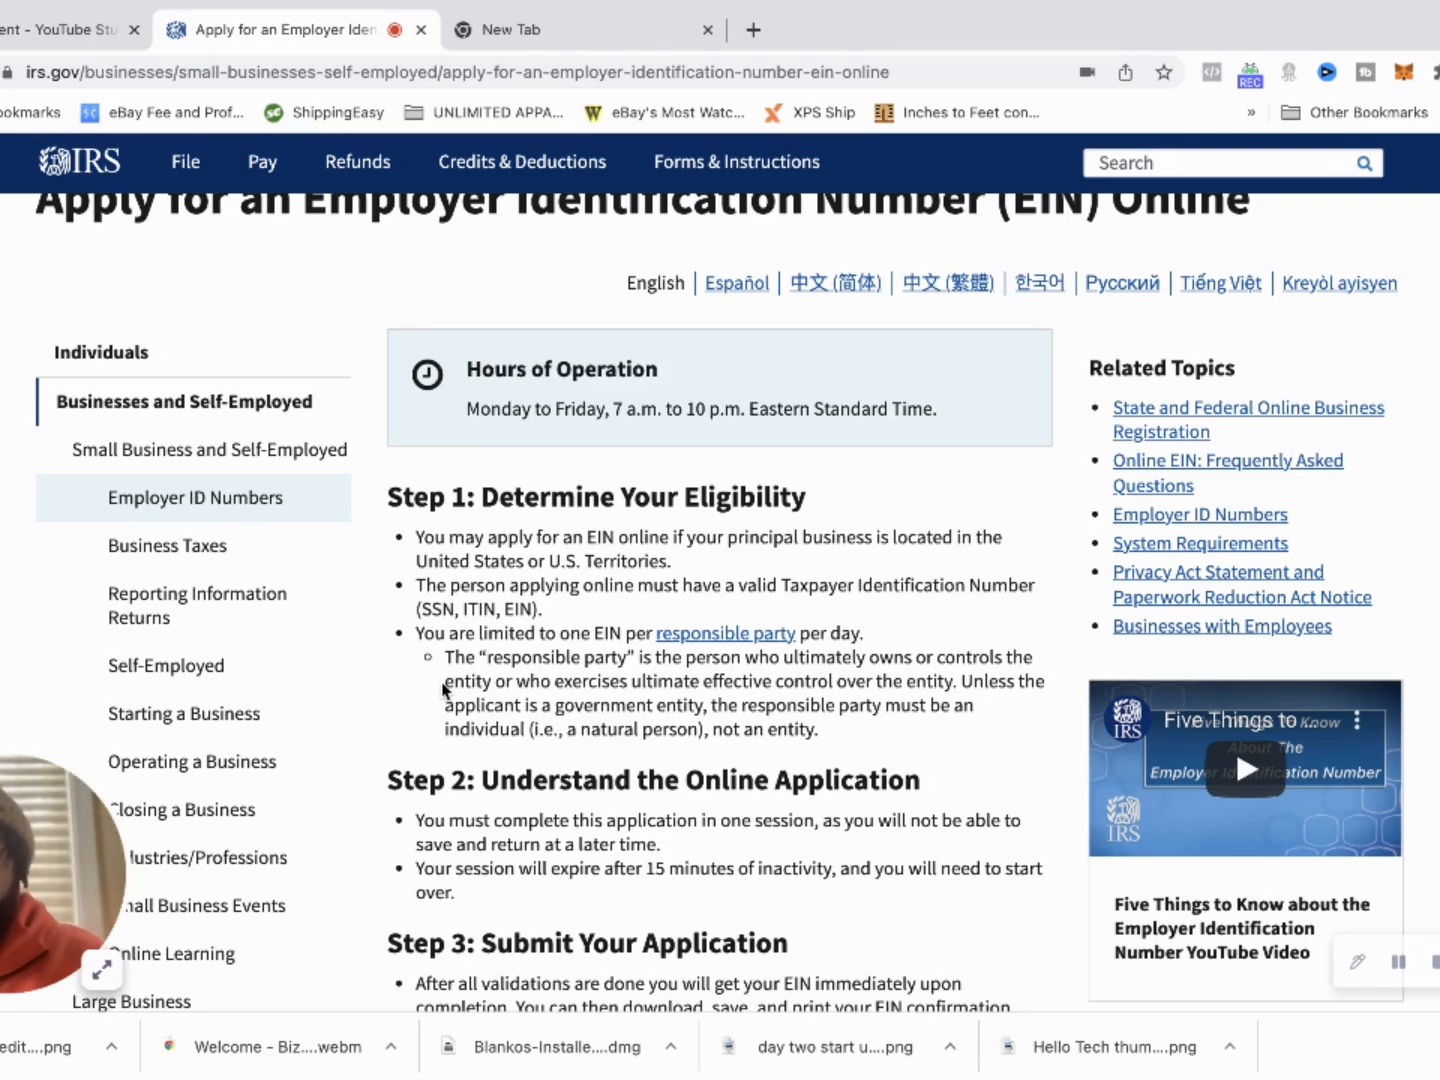
scroll(443, 690, down, 2)
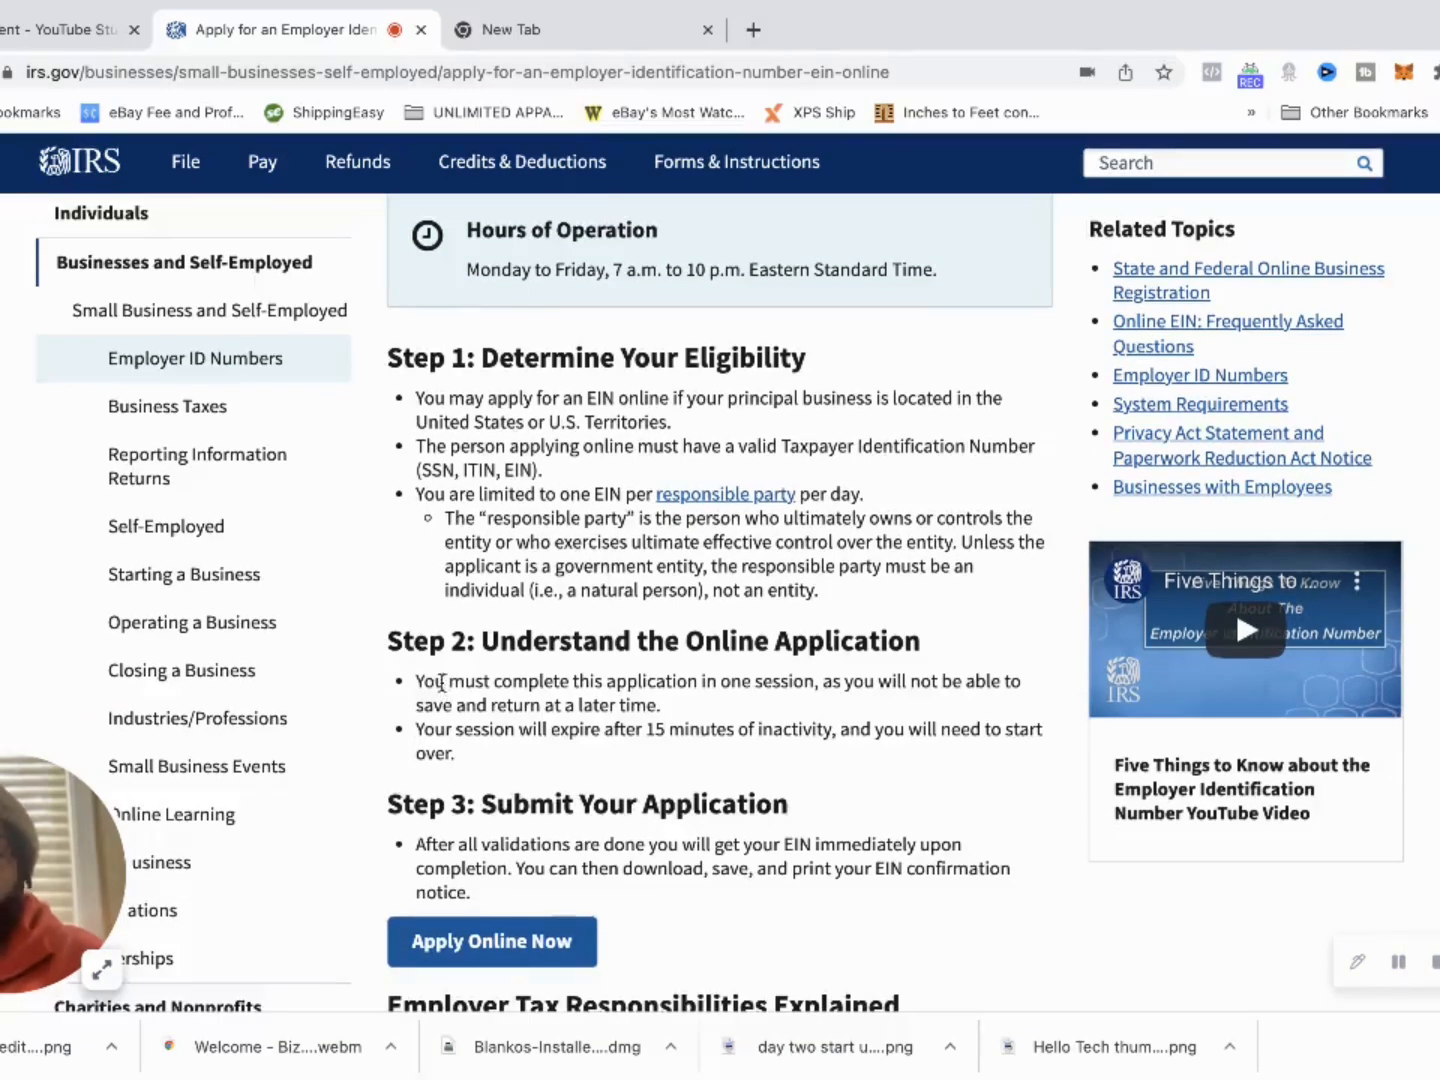
scroll(443, 690, down, 2)
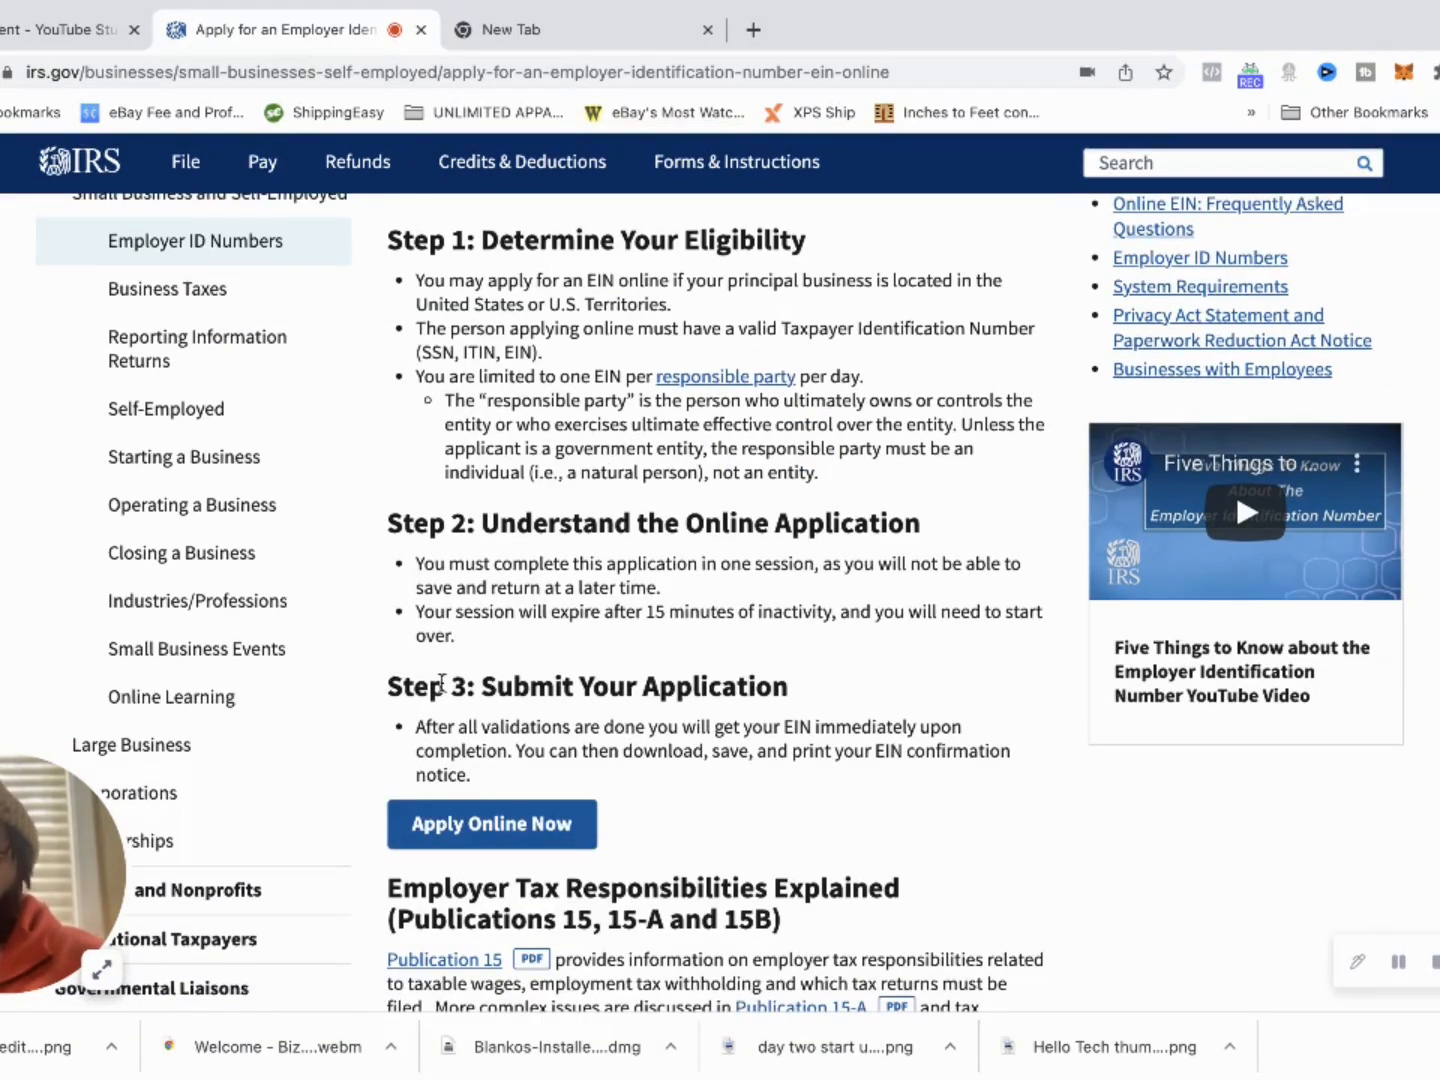
scroll(444, 686, down, 2)
scroll(443, 690, up, 1)
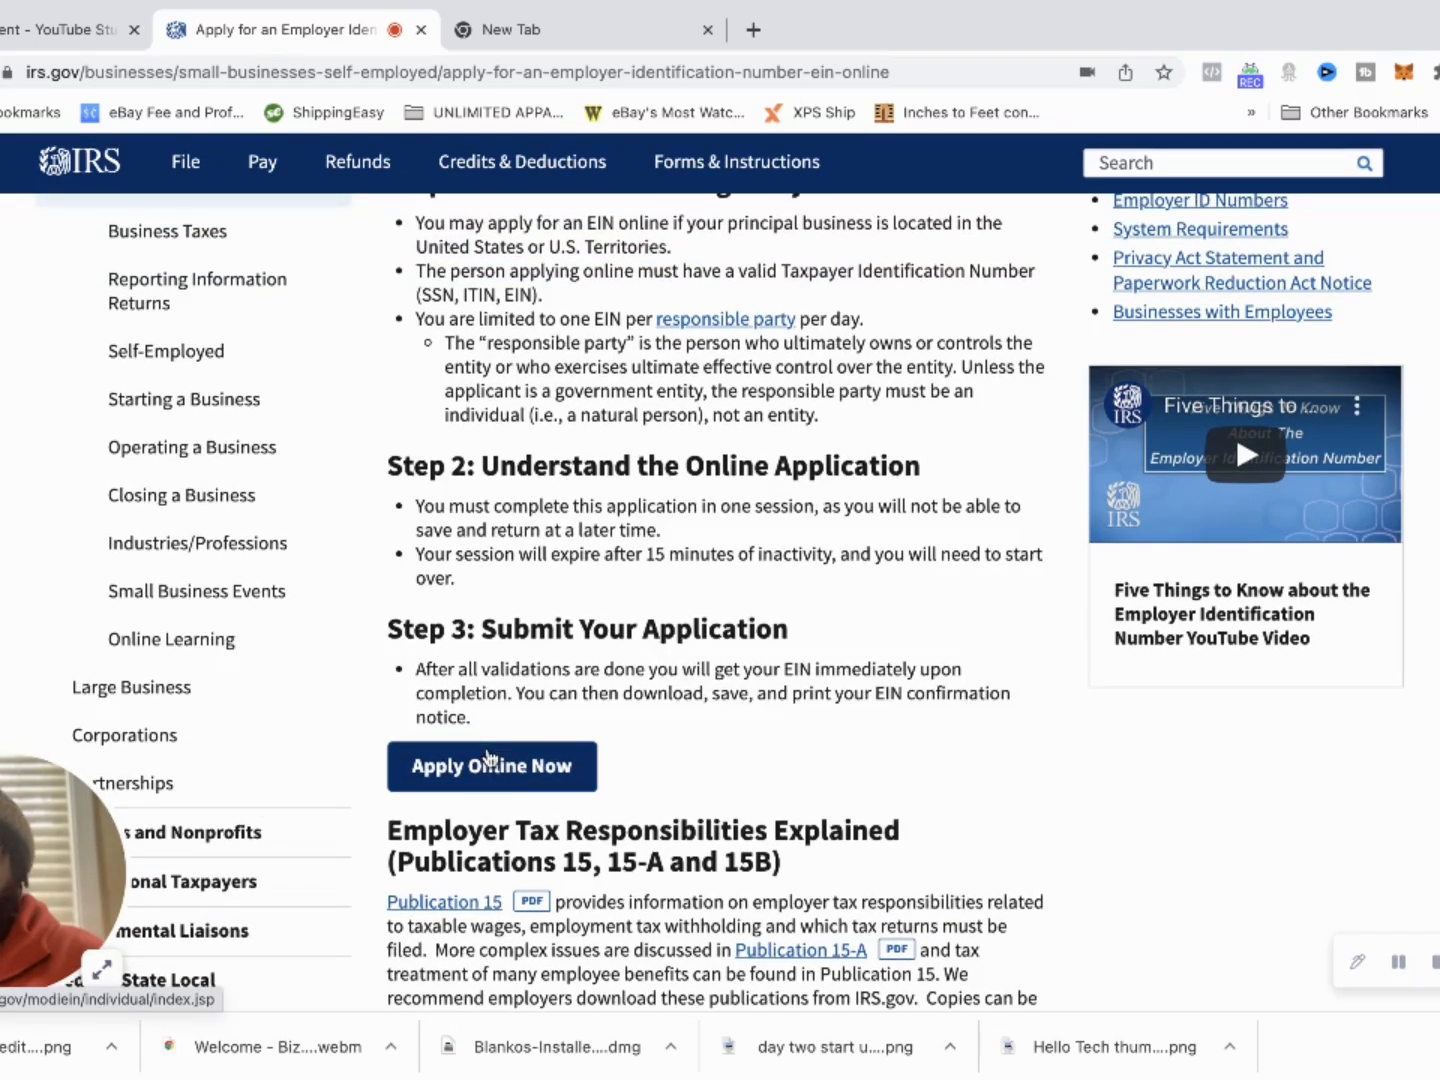
click(490, 761)
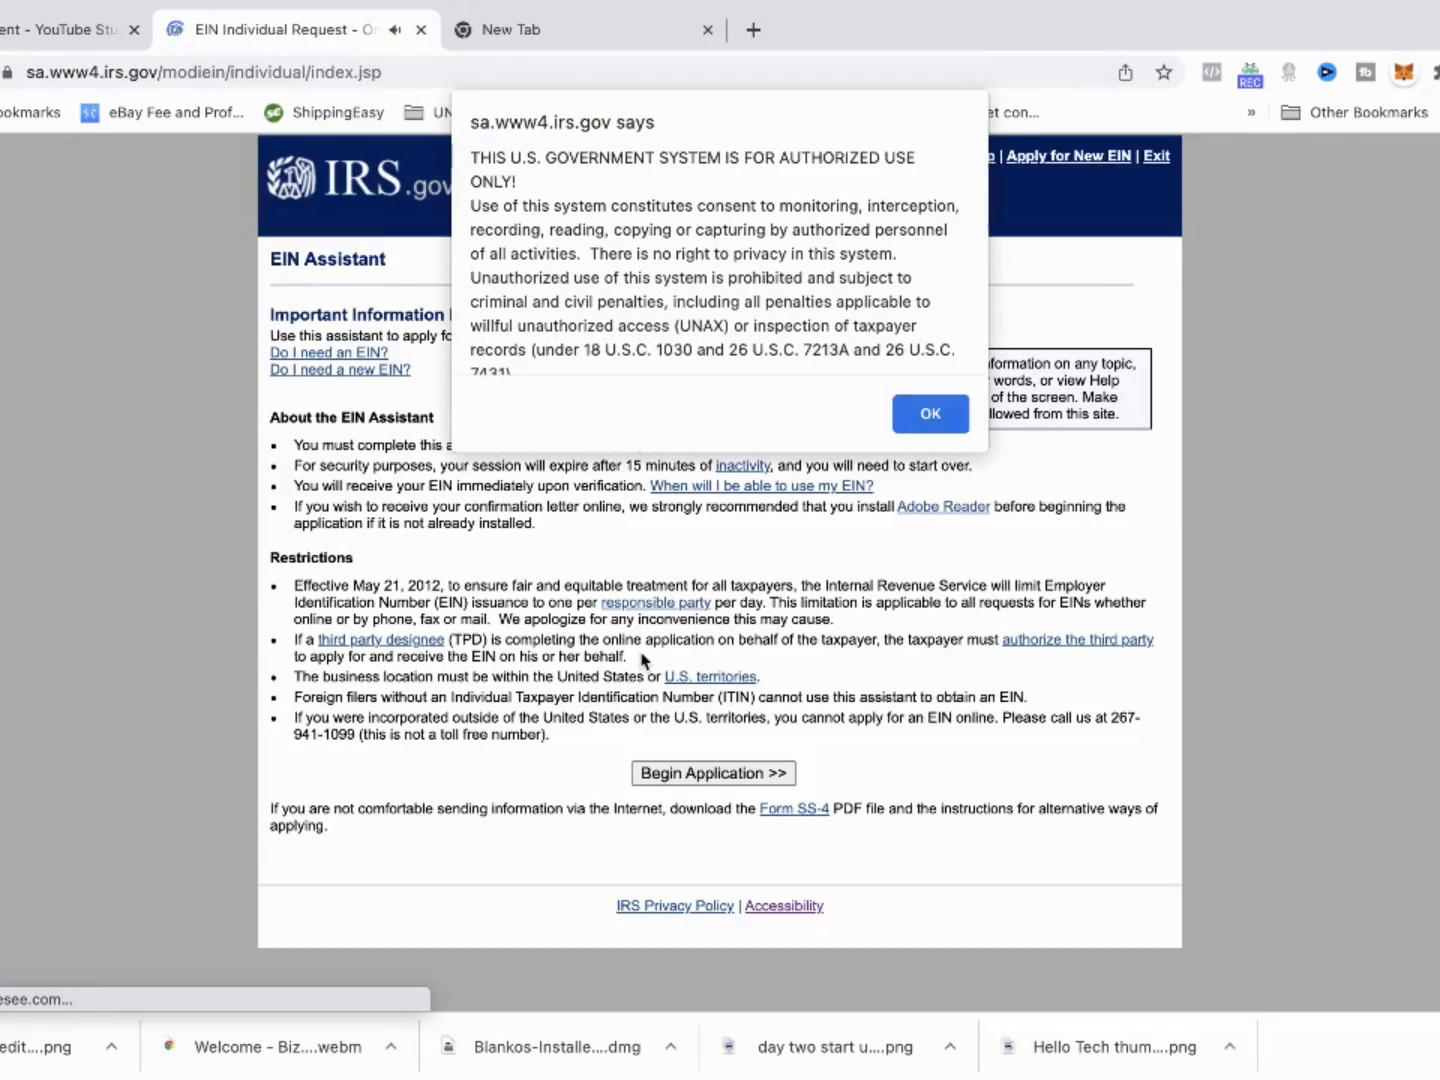
click(927, 410)
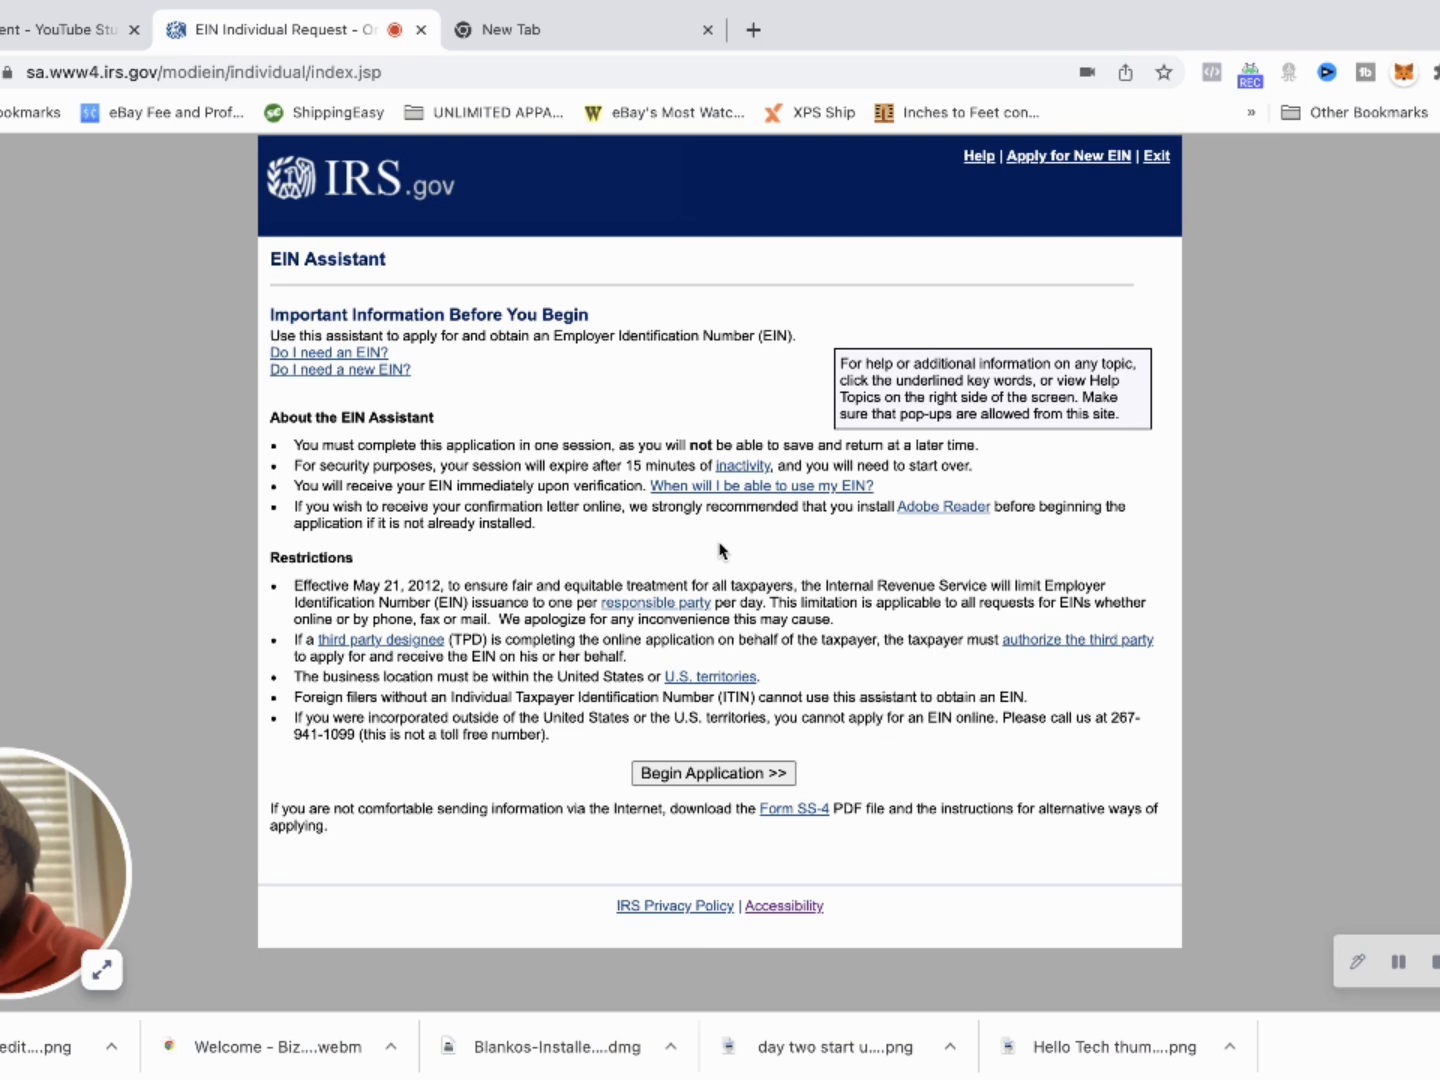
click(715, 773)
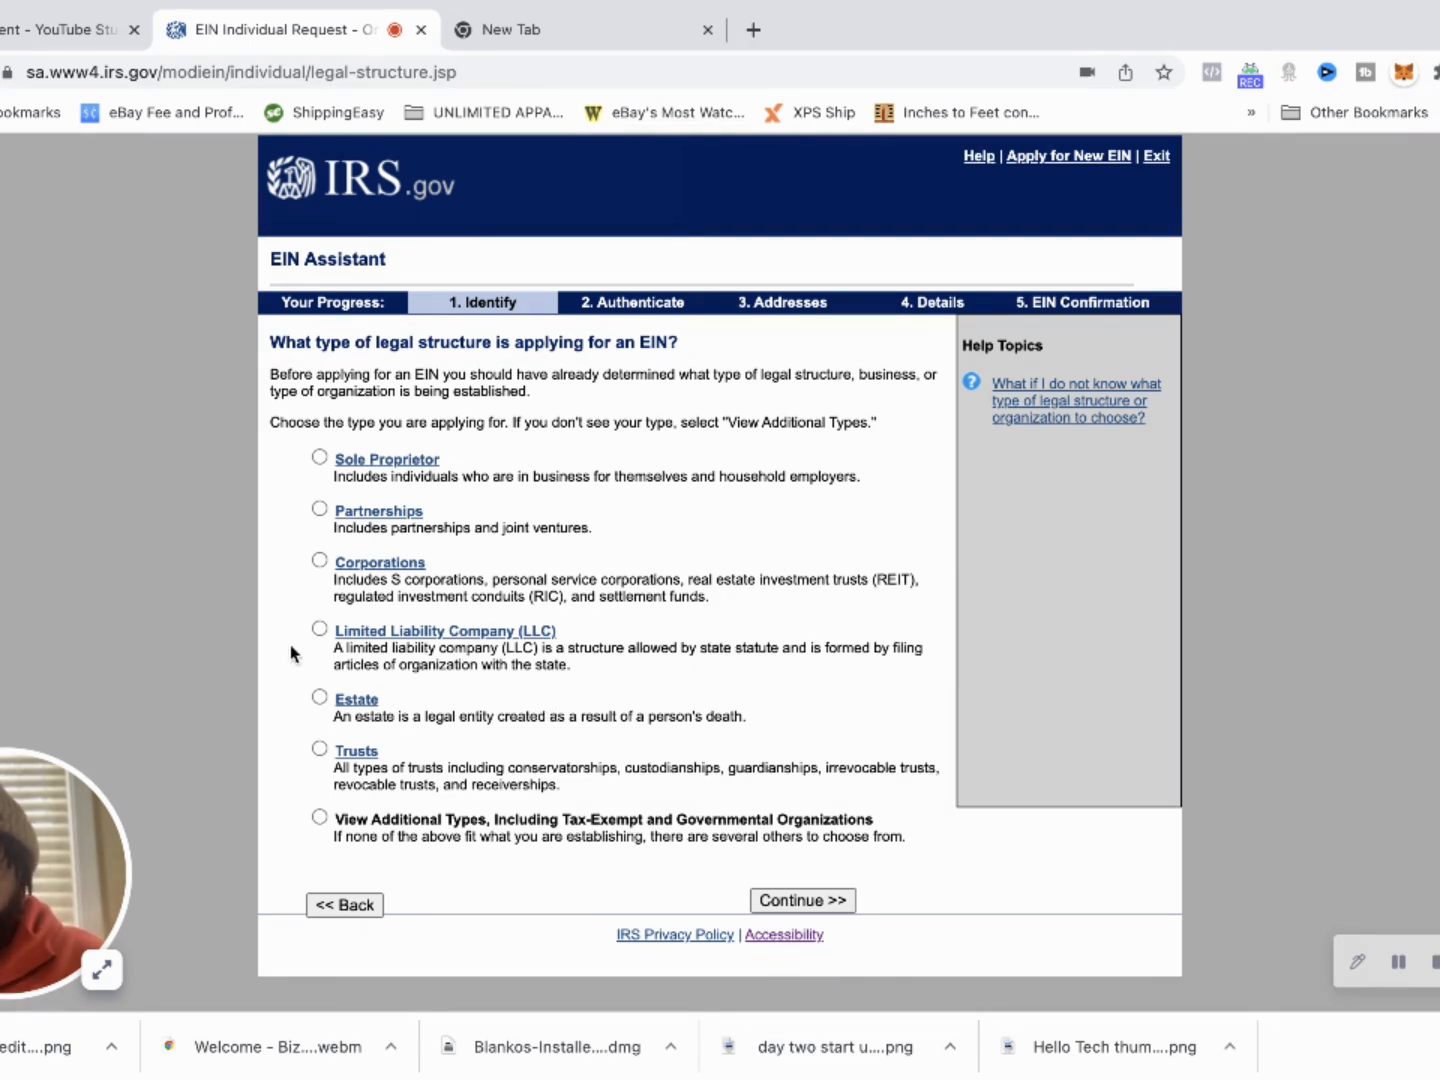
Choose Limited Liability Company (LLC) as the legal structure applying for the EIN and confirm that choice
click(320, 629)
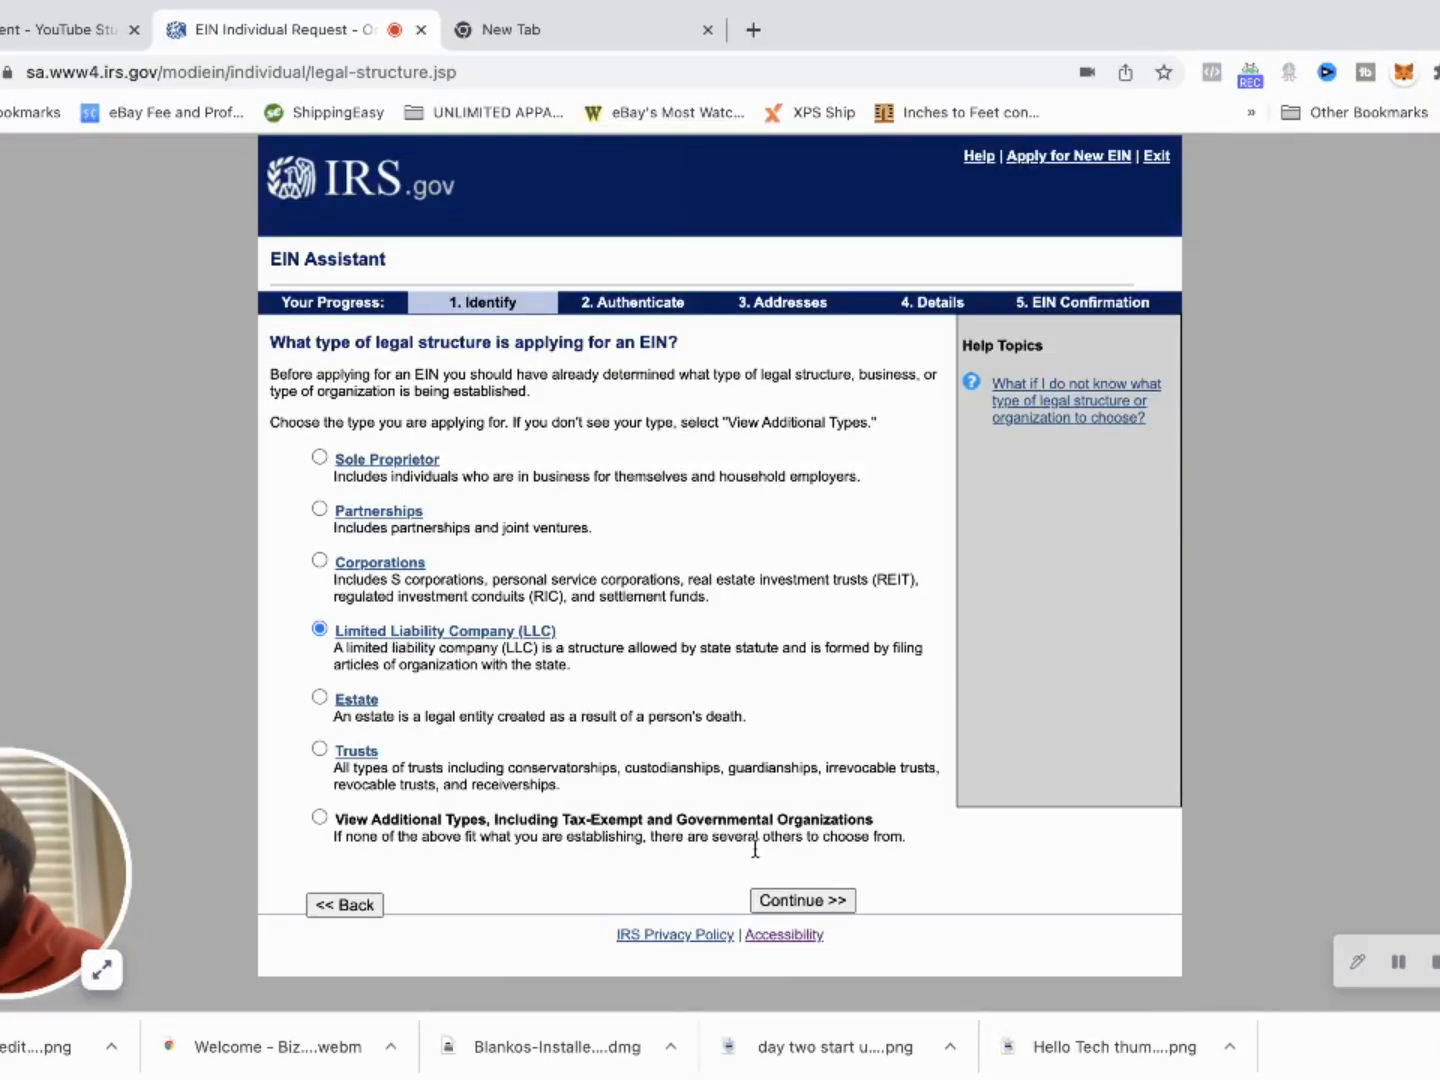
click(815, 901)
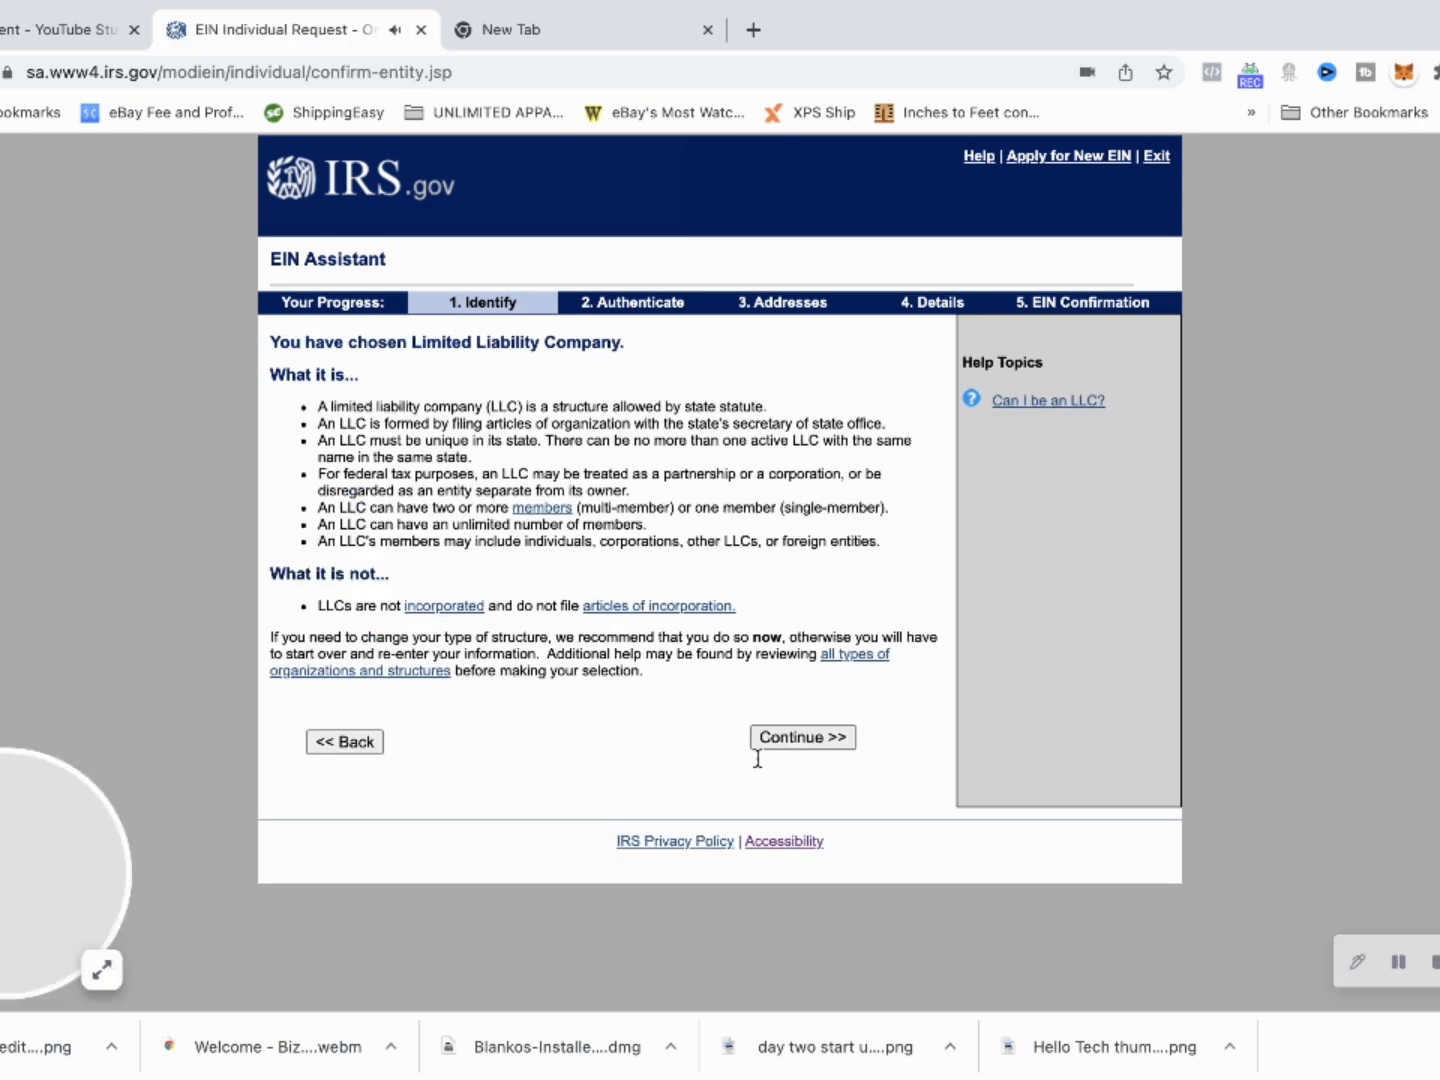
click(762, 743)
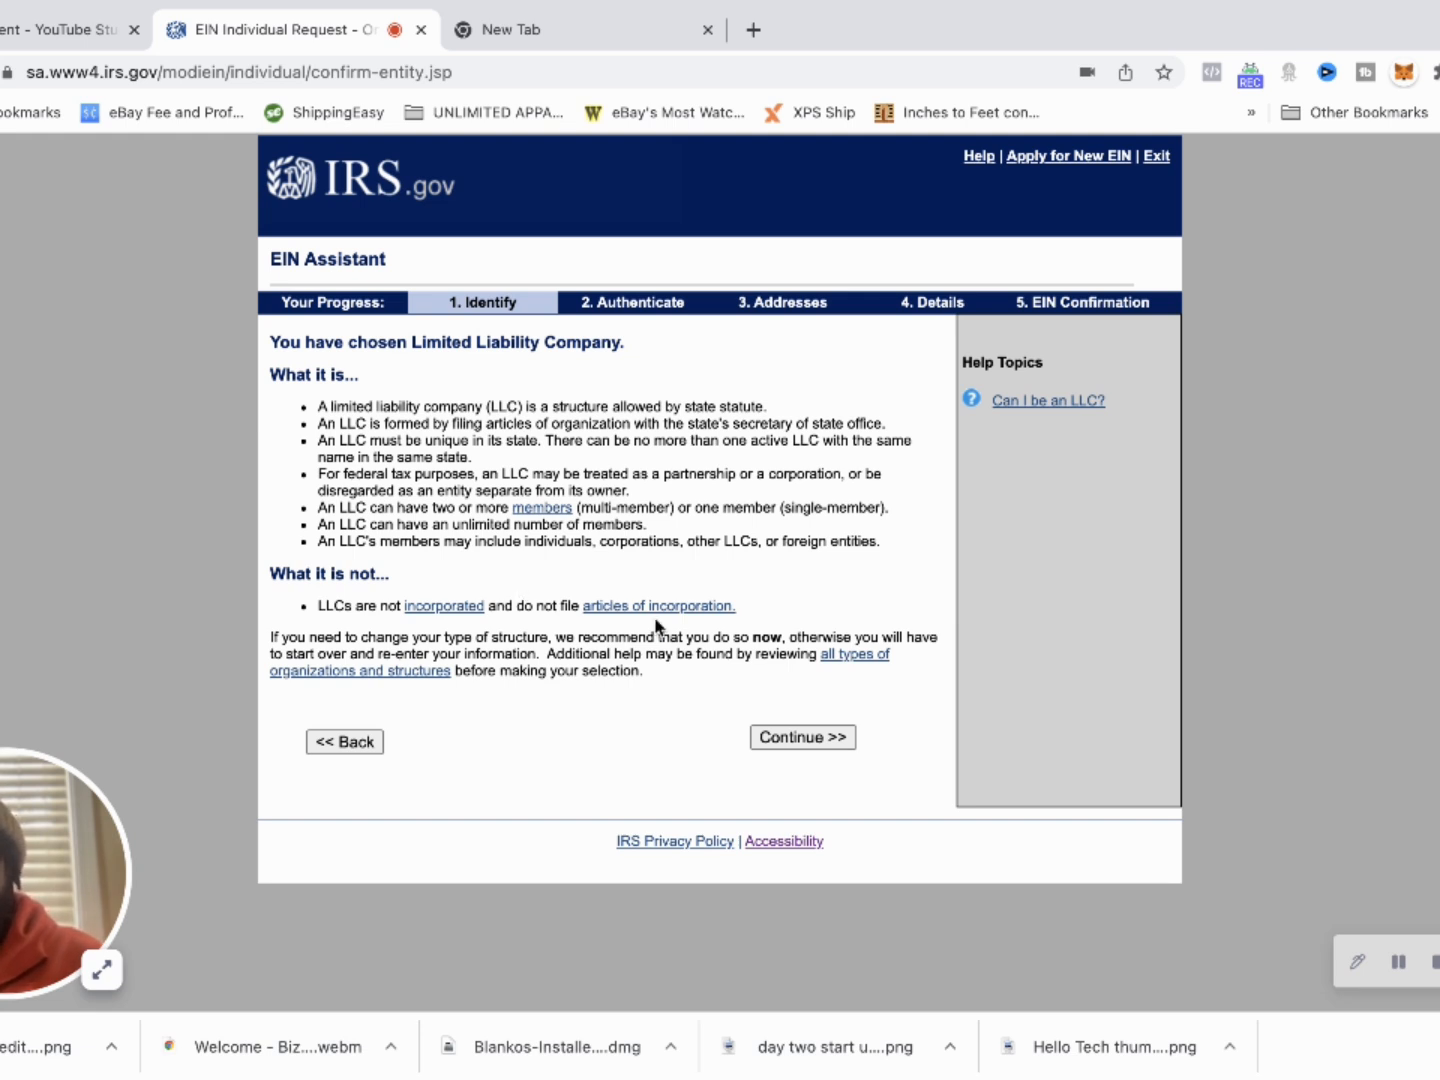
click(829, 736)
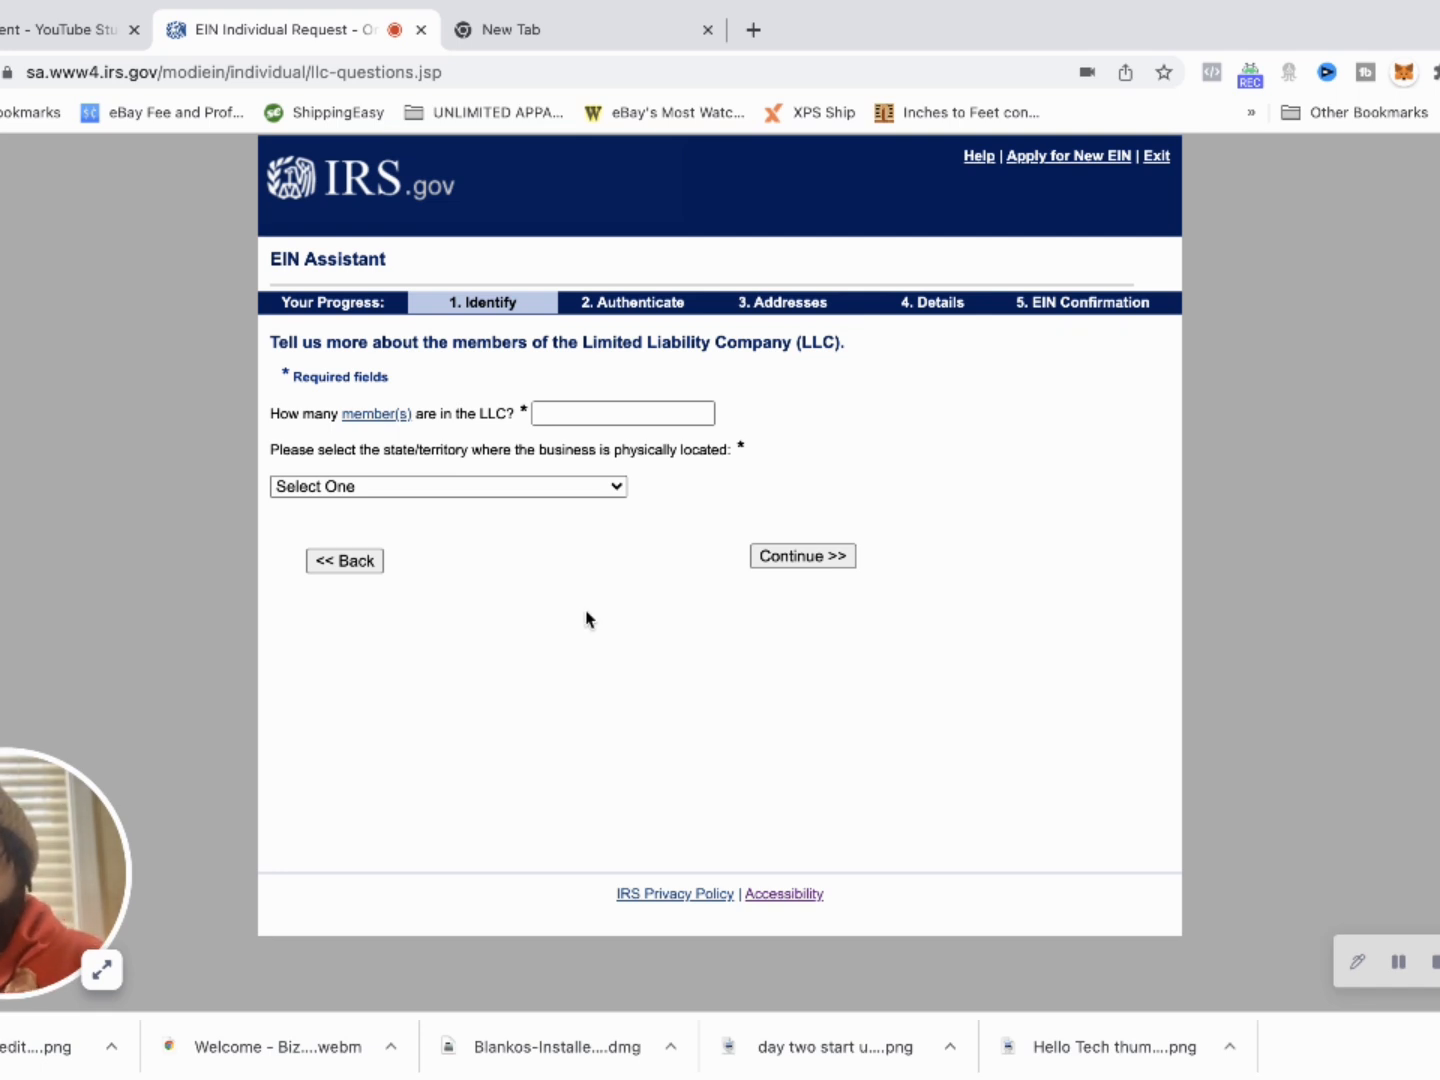
Declare 1 member and GEORGIA (GA) as the LLC's physical location, and confirm the single-member LLC classification
click(579, 413)
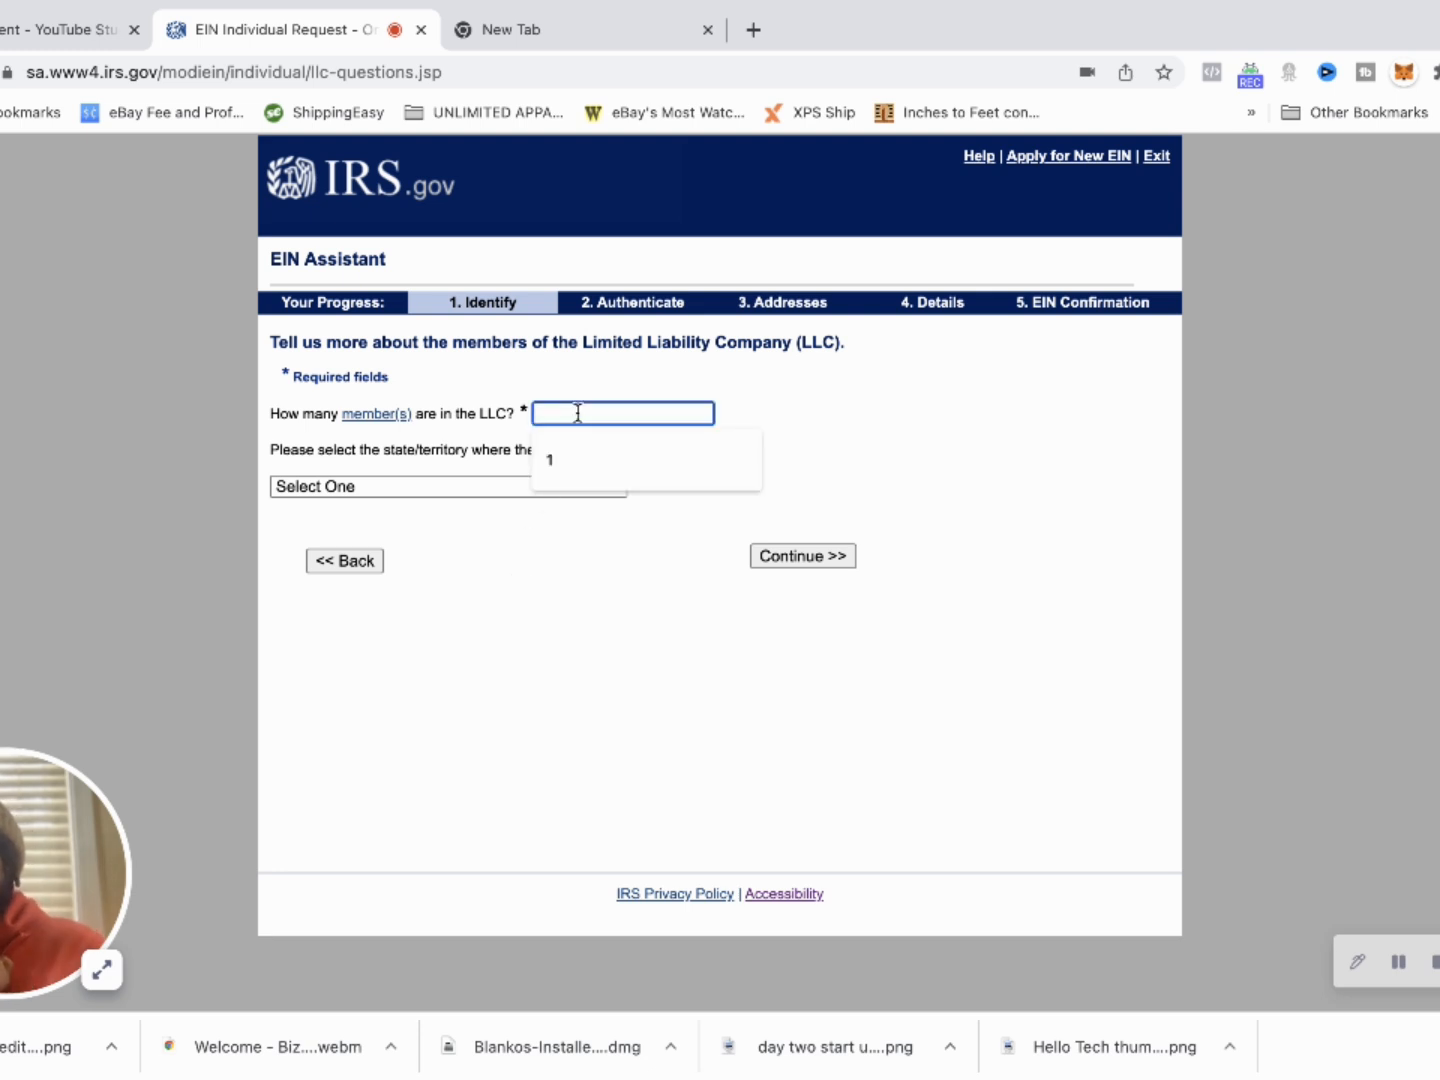
click(560, 463)
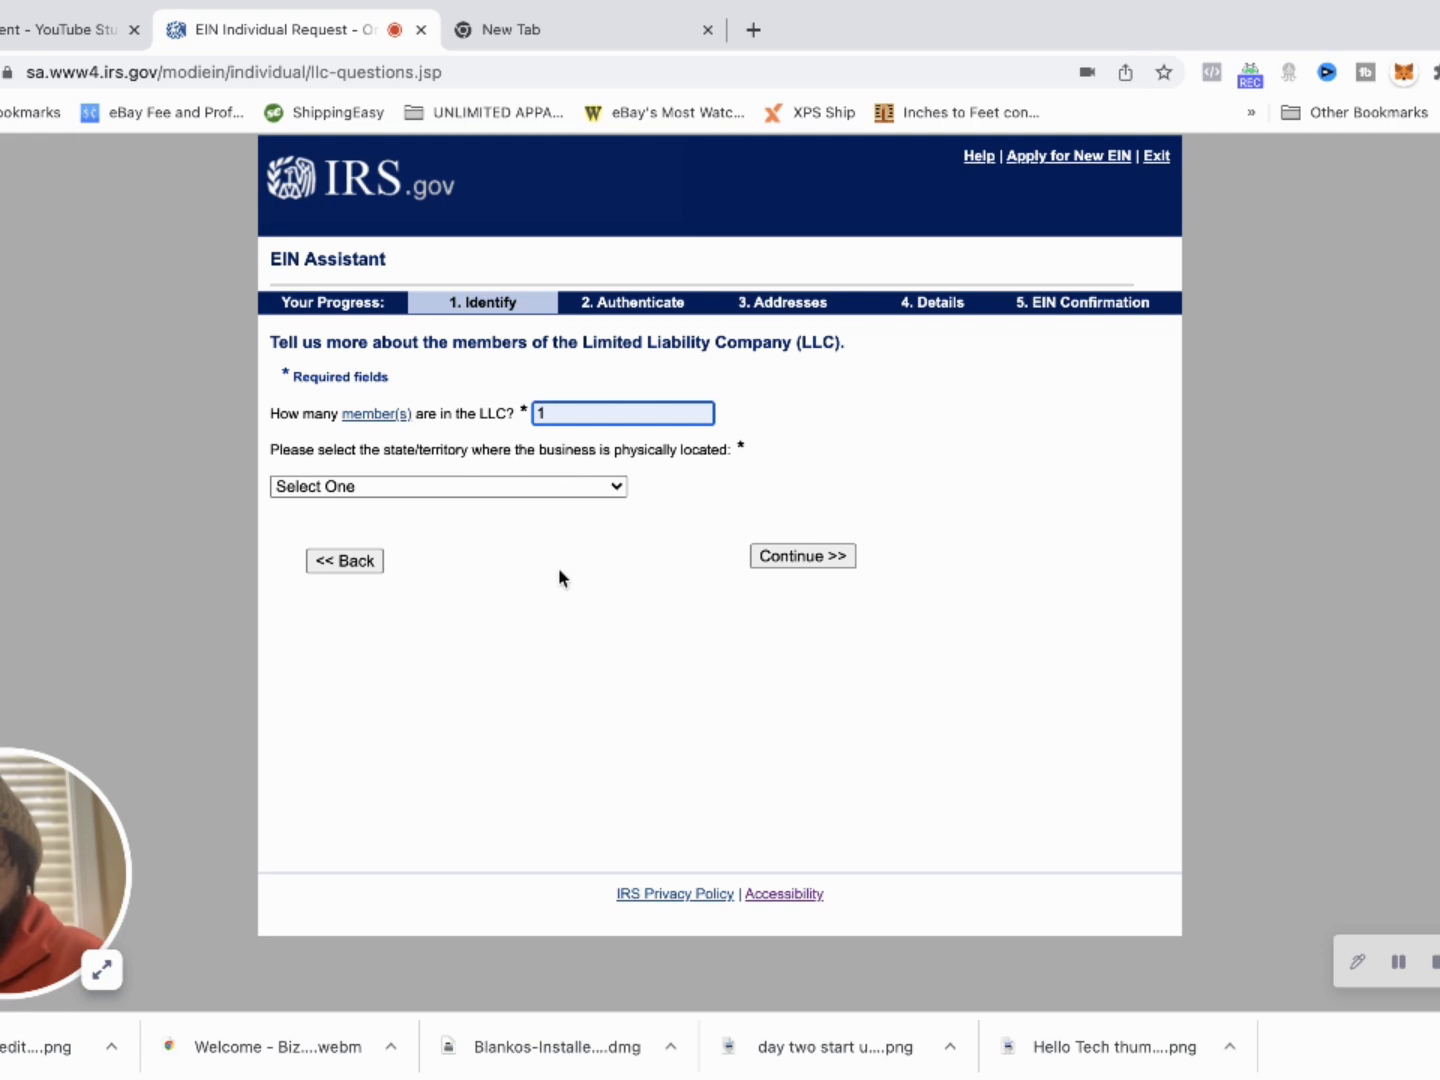
click(599, 487)
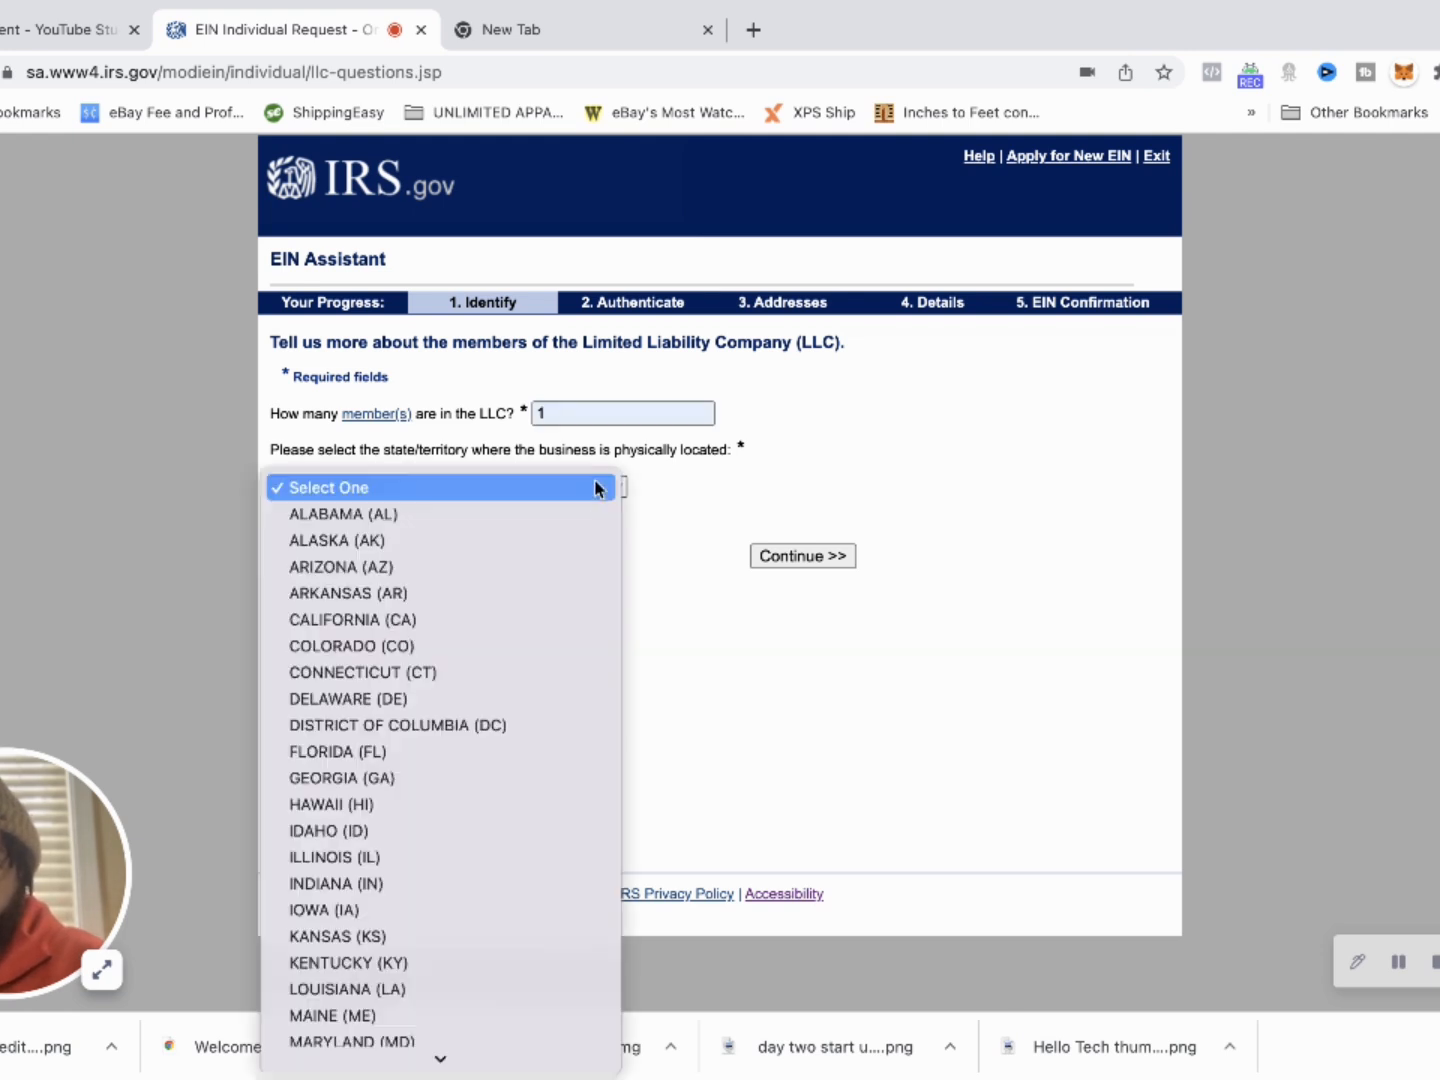
click(487, 783)
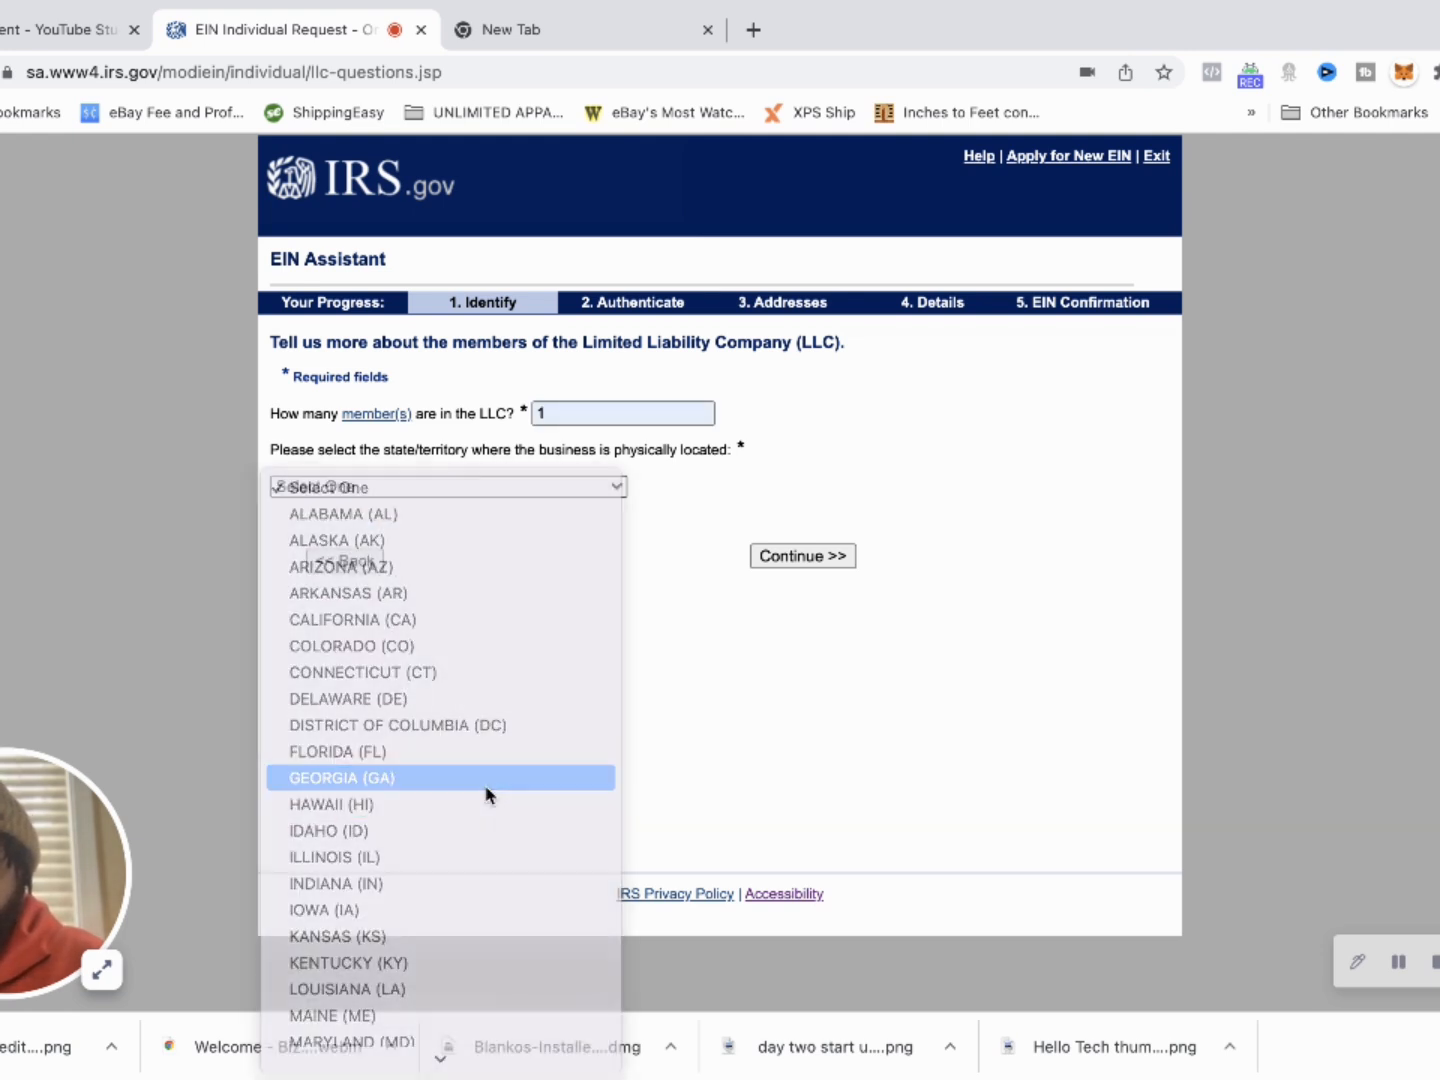
click(788, 558)
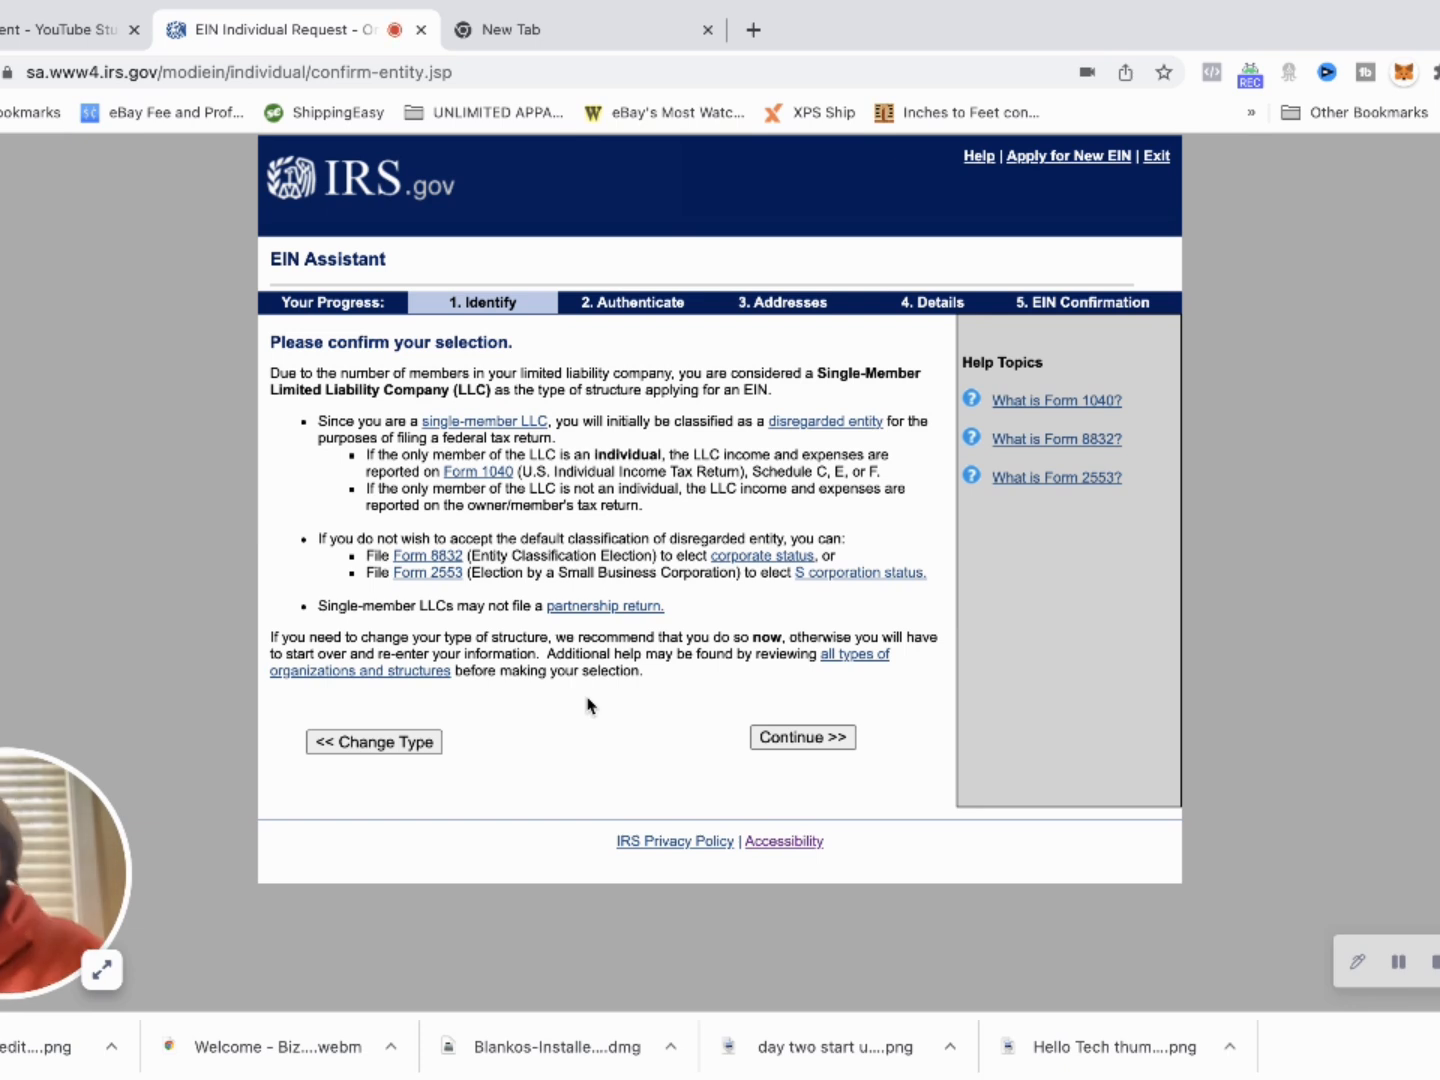
click(770, 741)
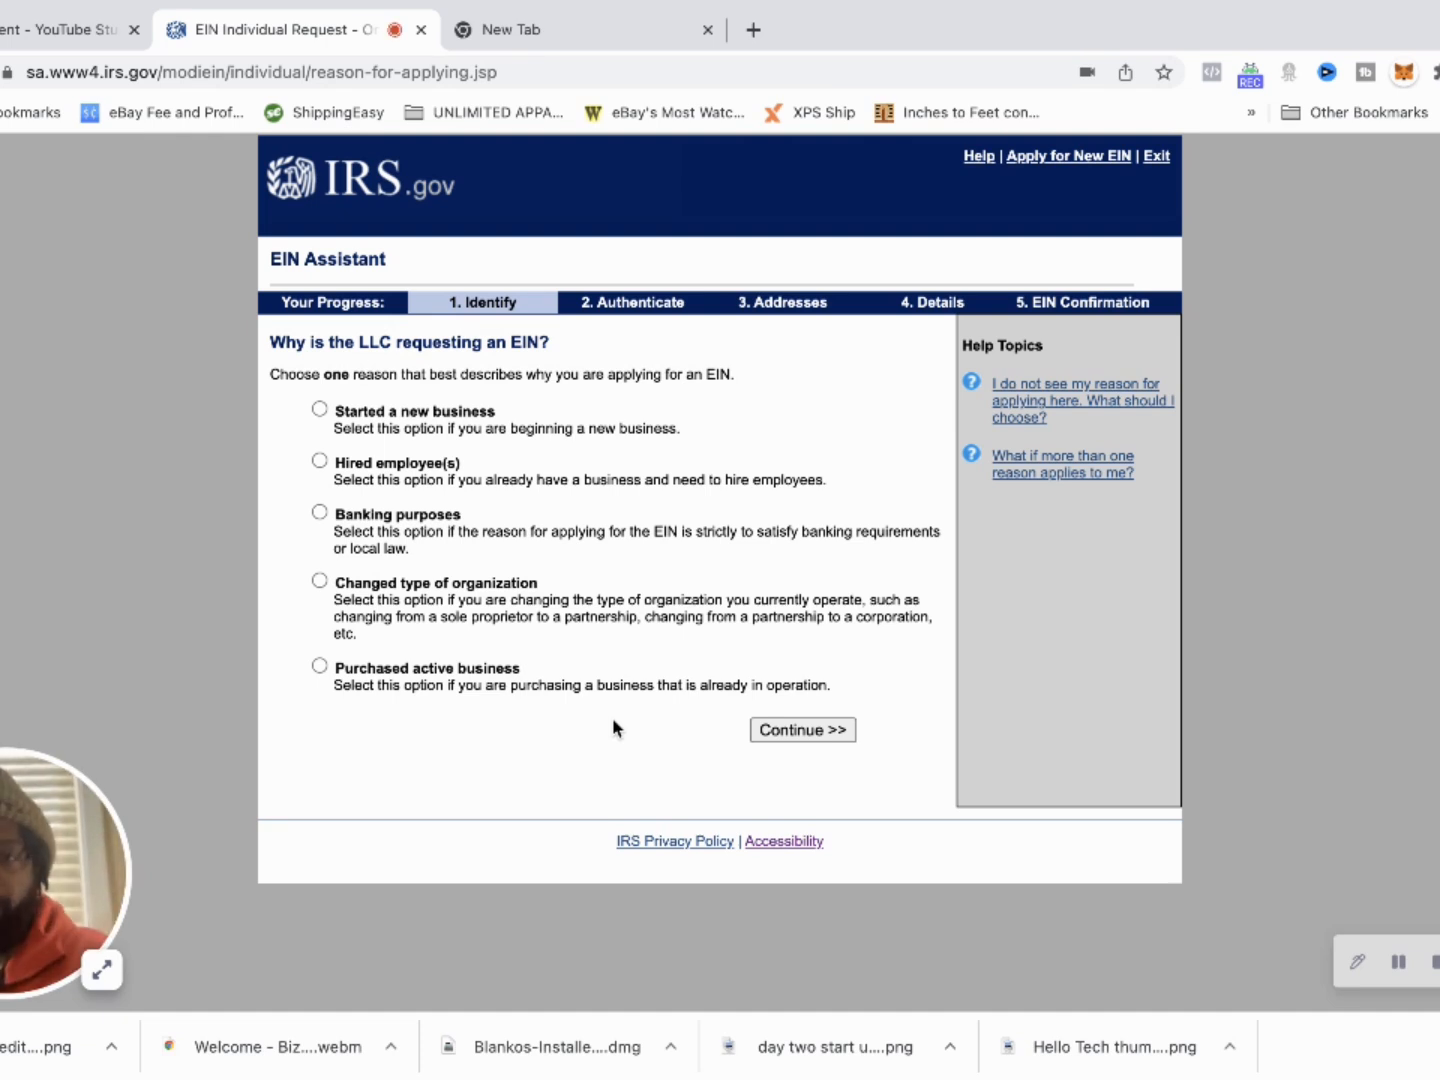
Give "Started a new business" as the reason for requesting the EIN and start on the responsible party's first name
click(318, 410)
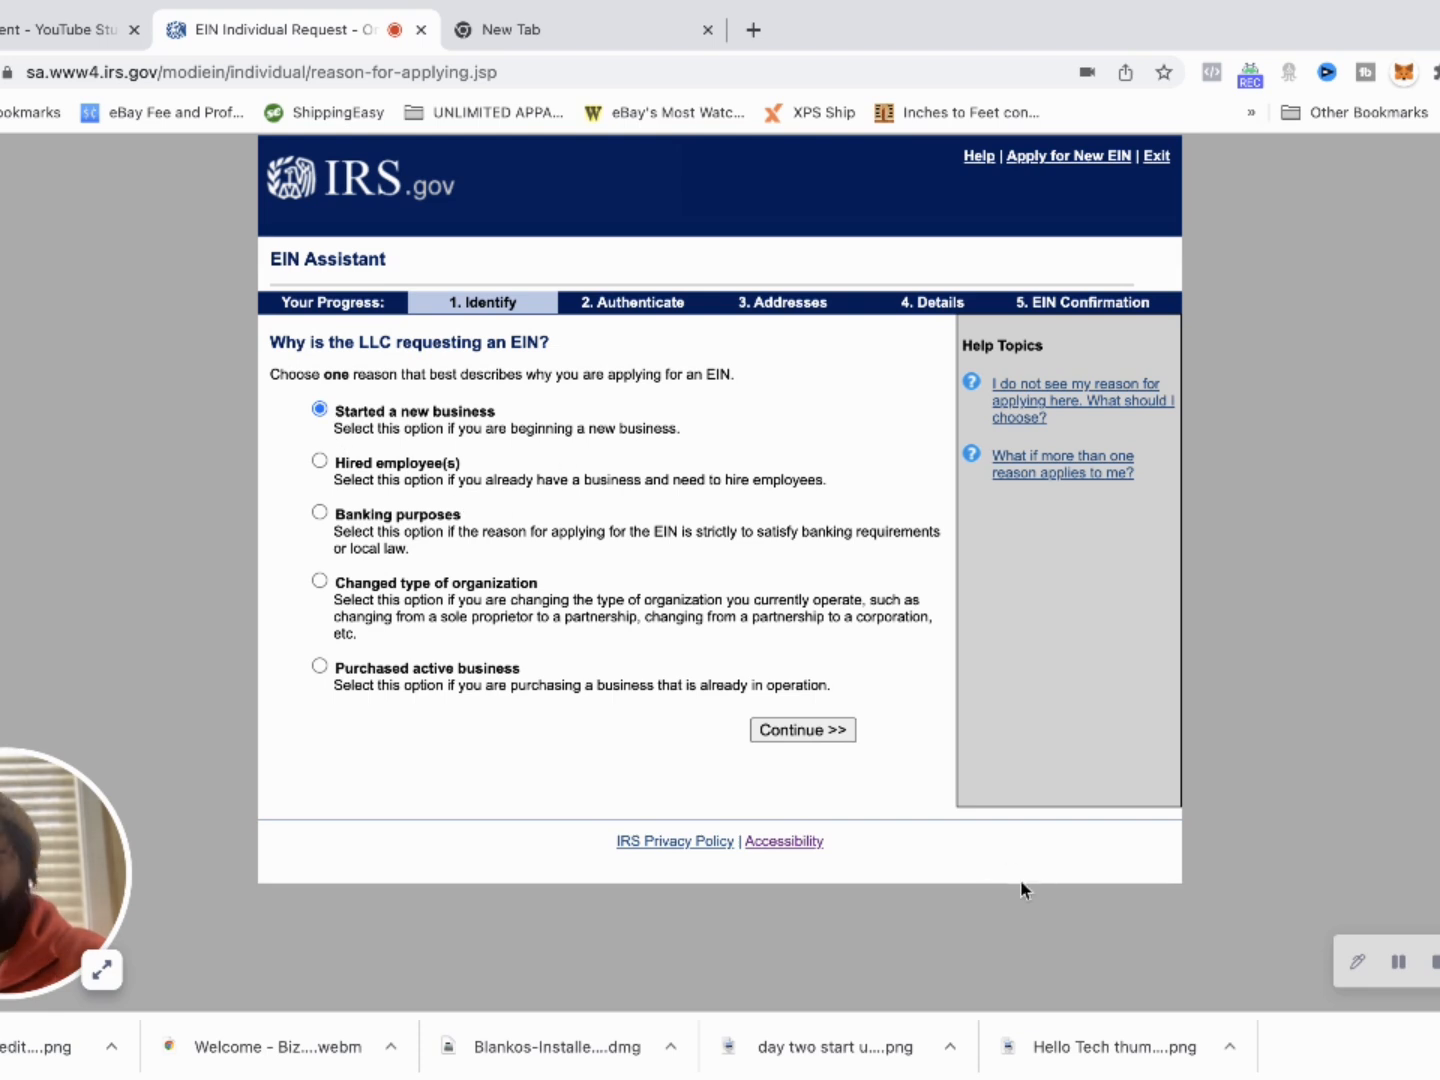
click(781, 737)
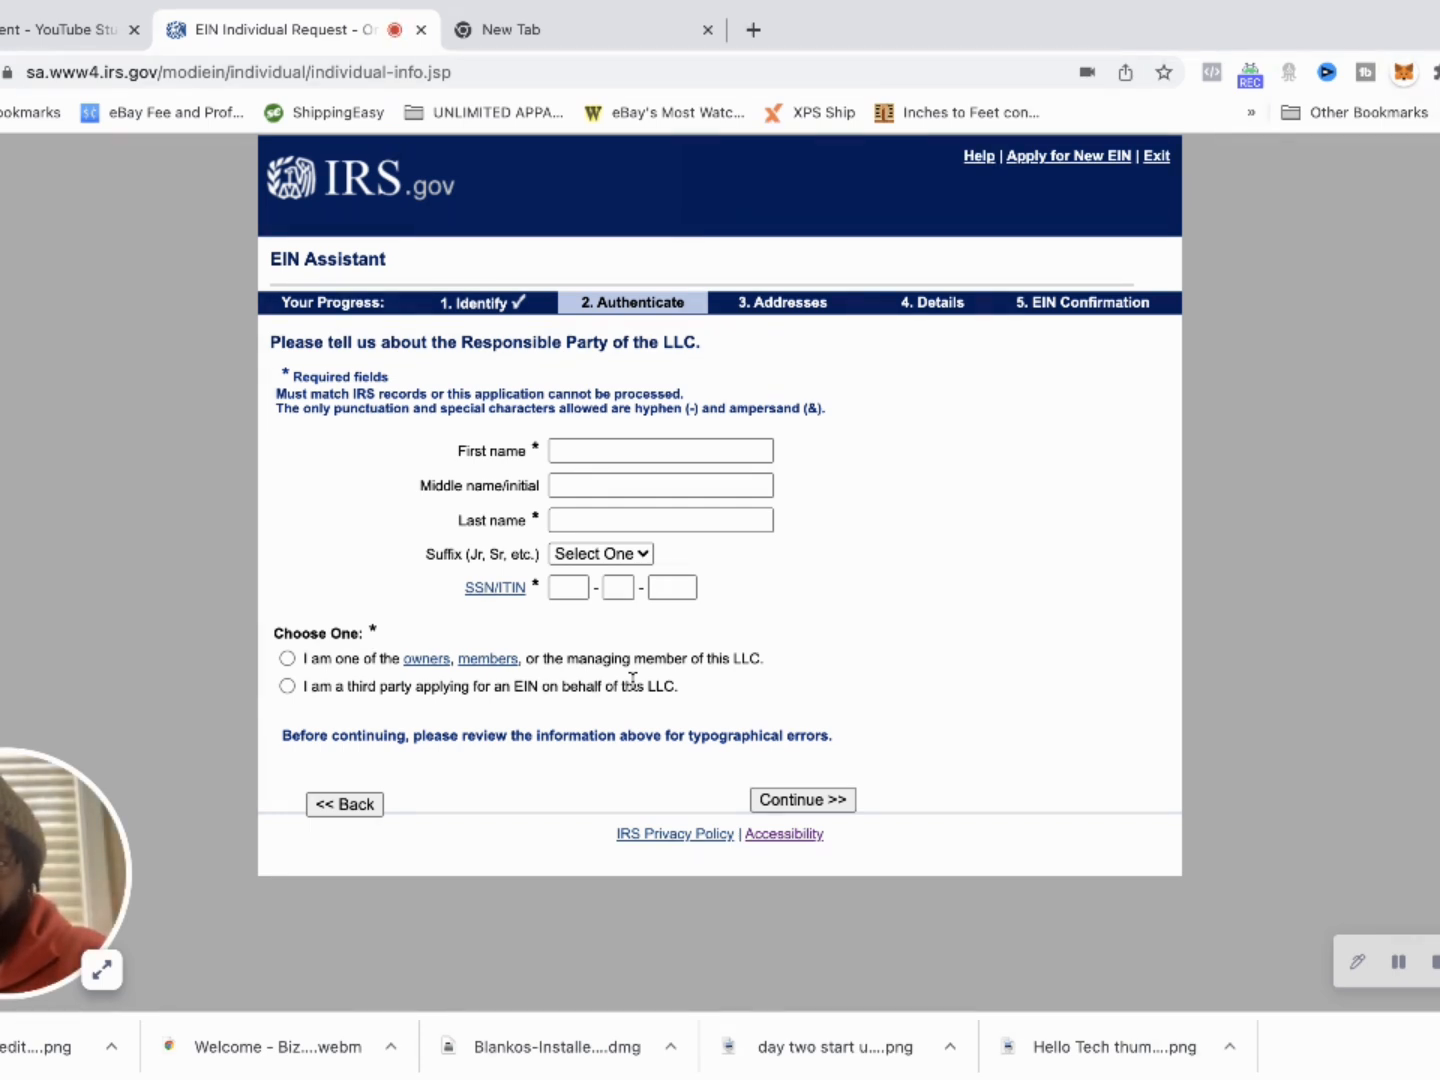
click(587, 453)
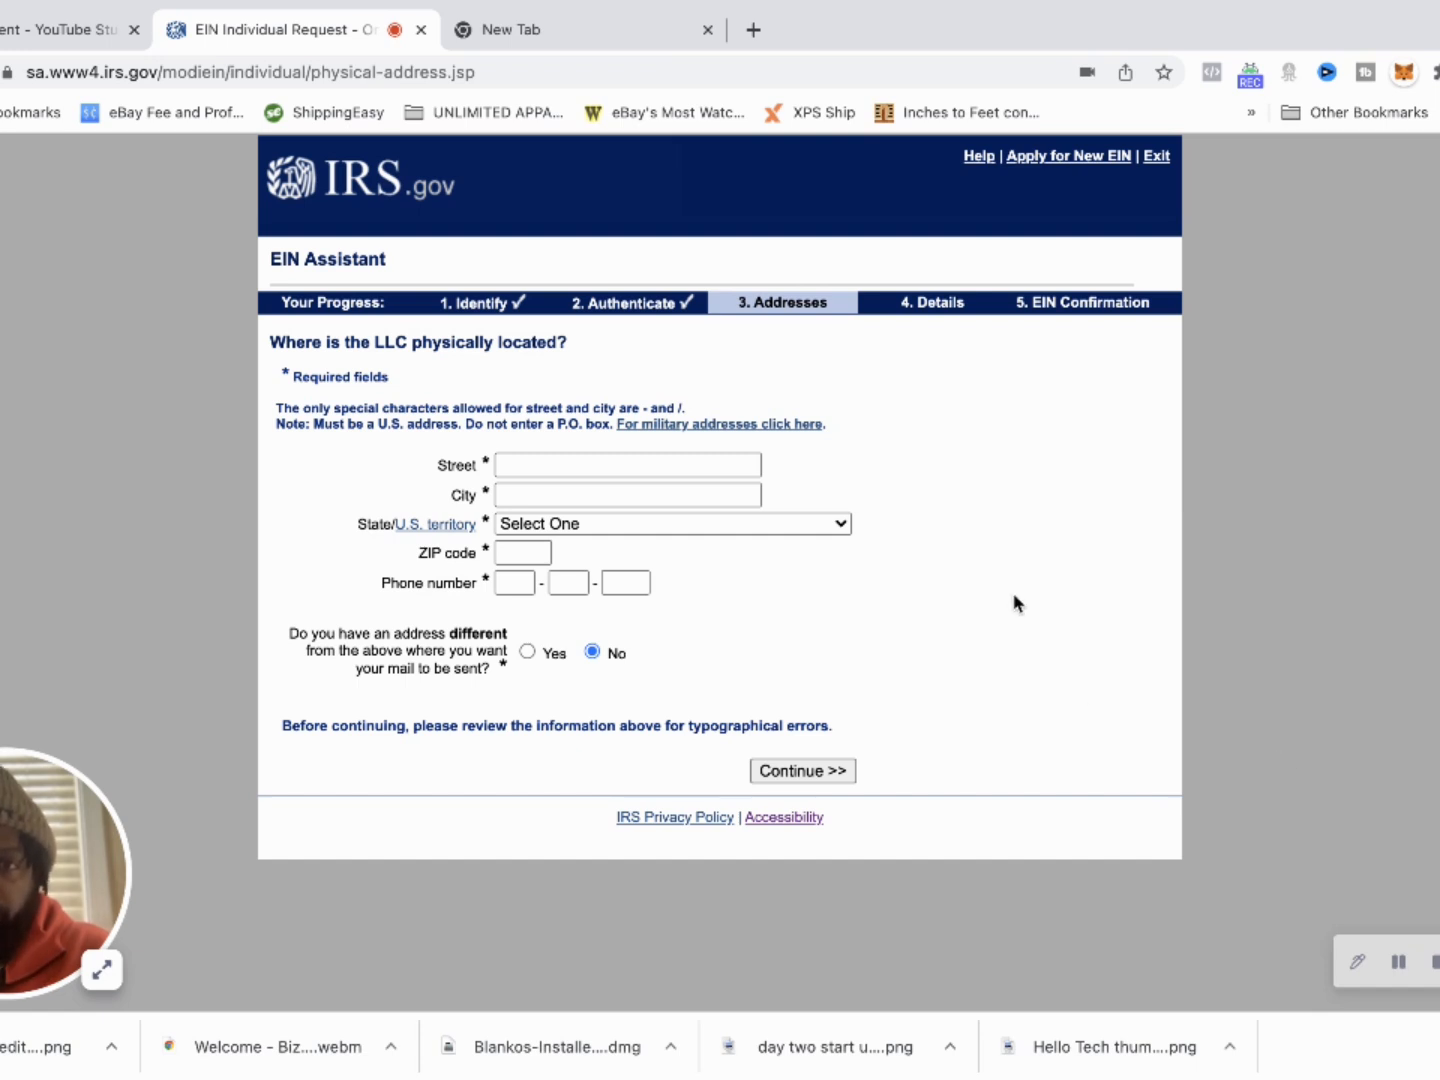
Fill in the LLC's physical location and phone number from a saved address, submit it and decline the browser's address update
click(673, 469)
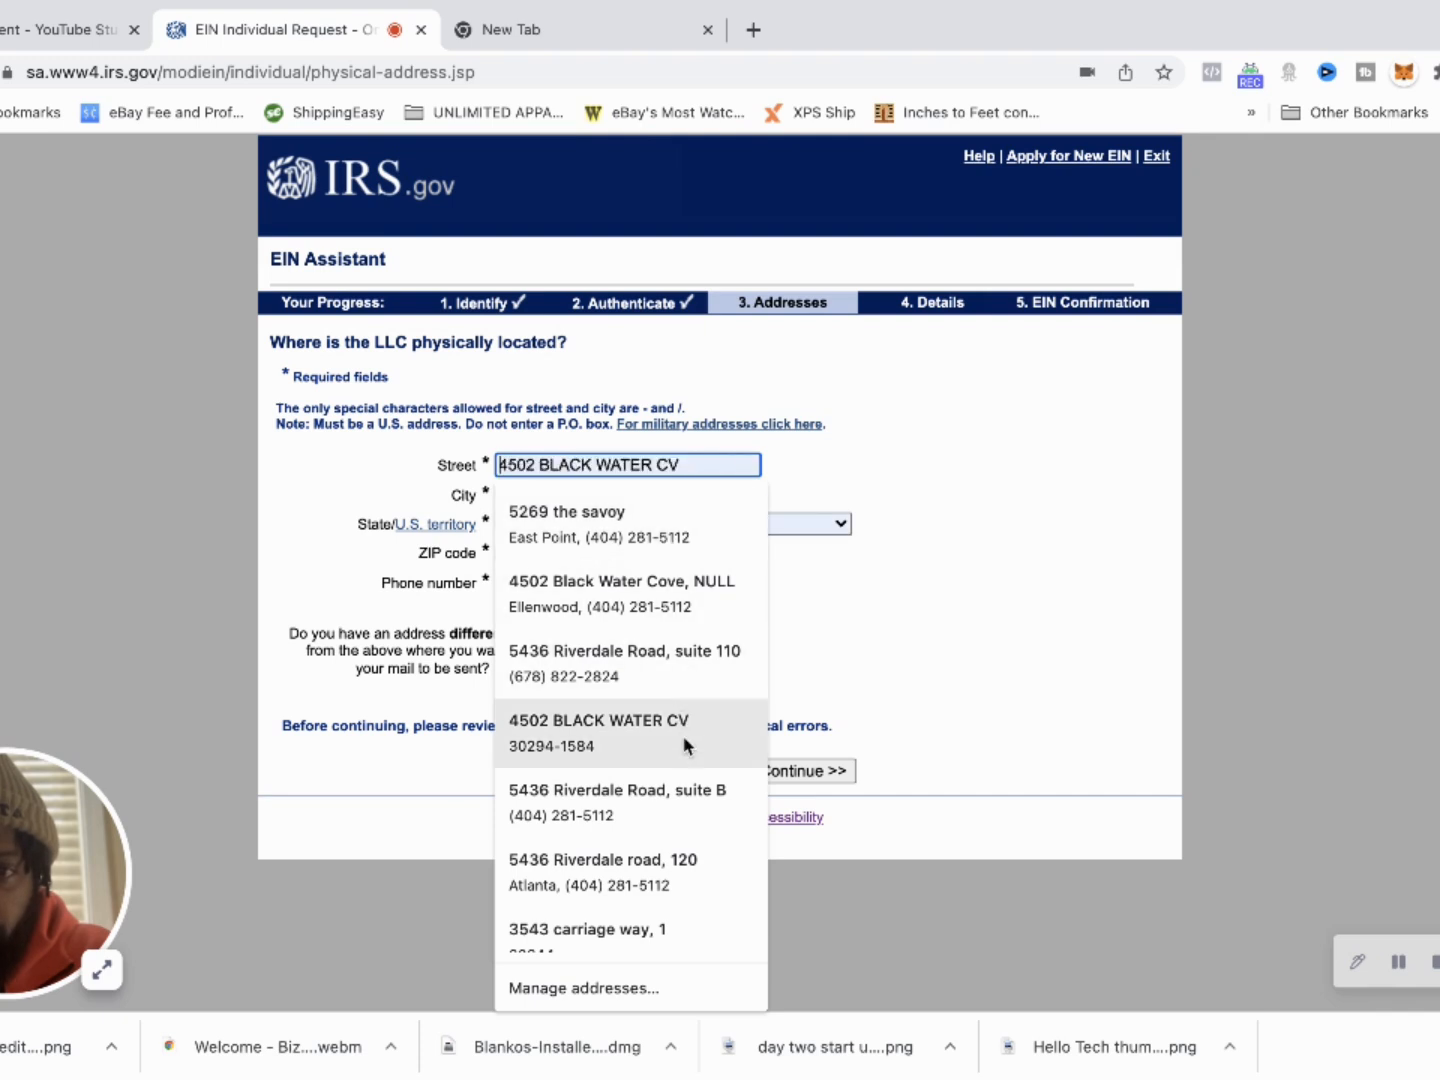
click(679, 866)
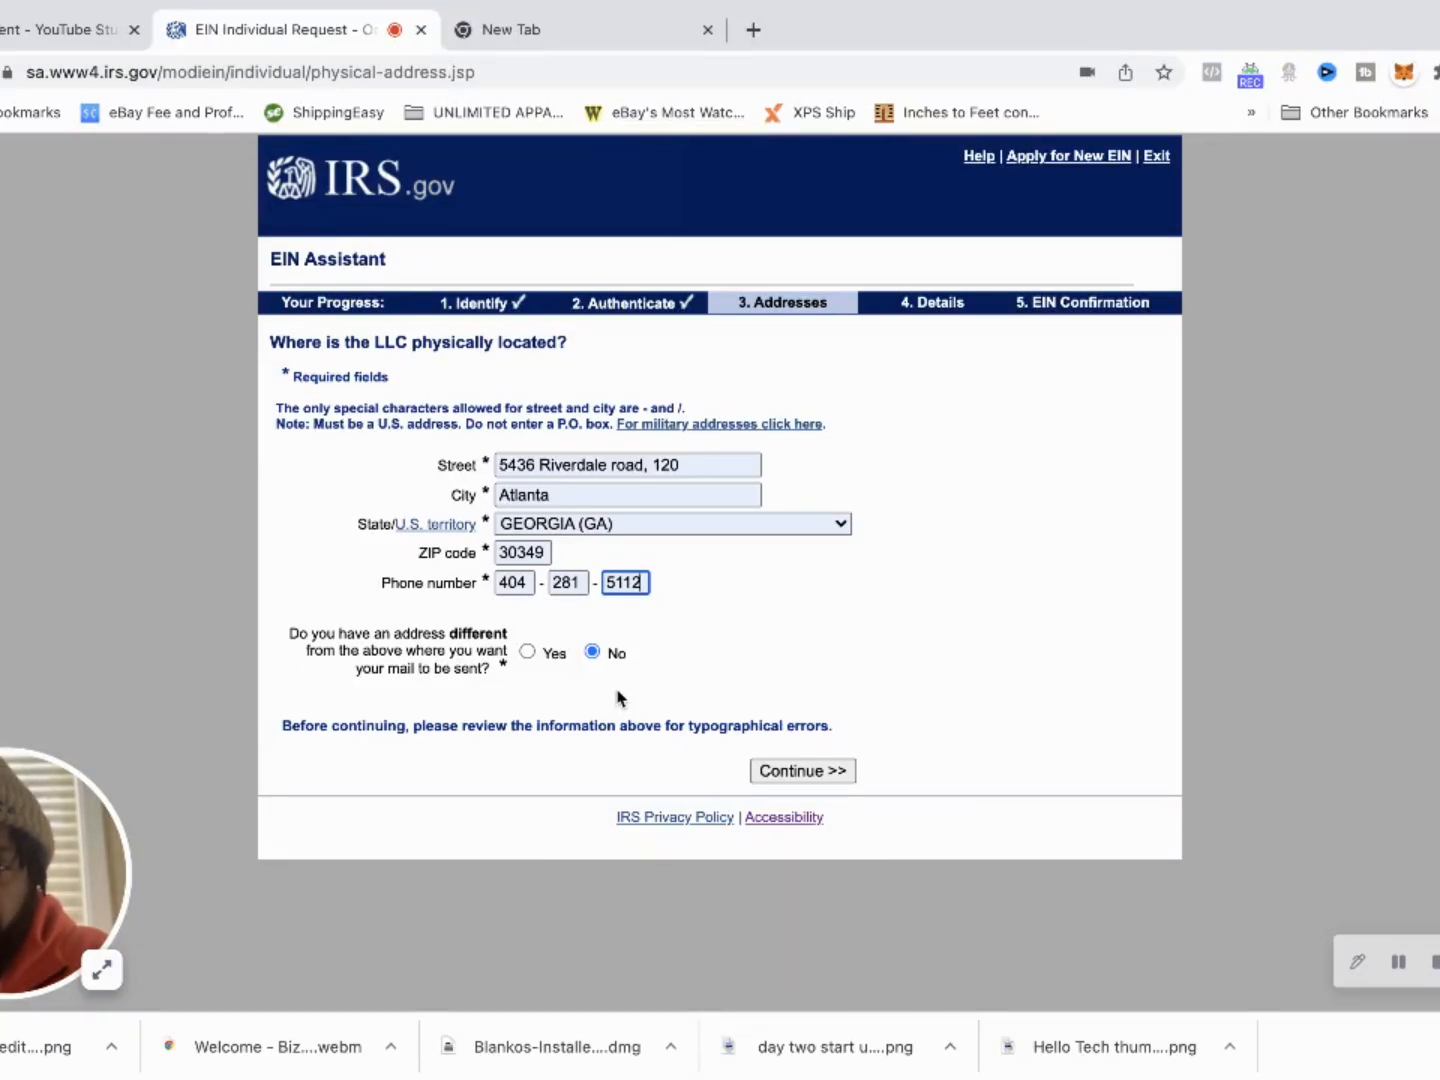
click(812, 770)
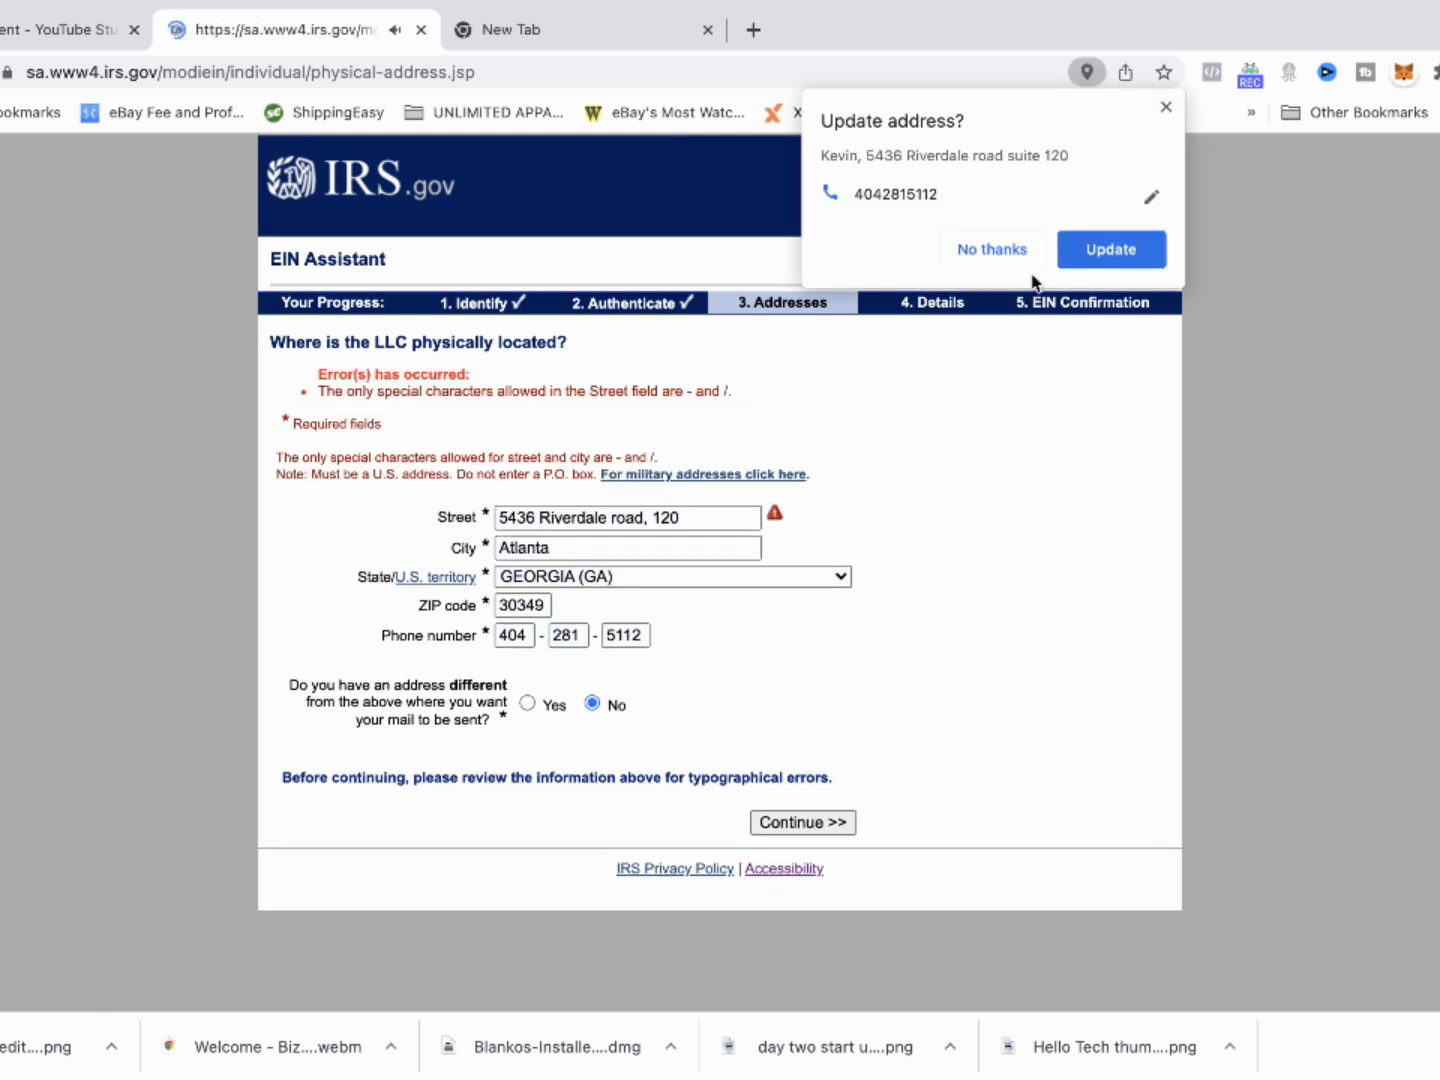
click(1023, 250)
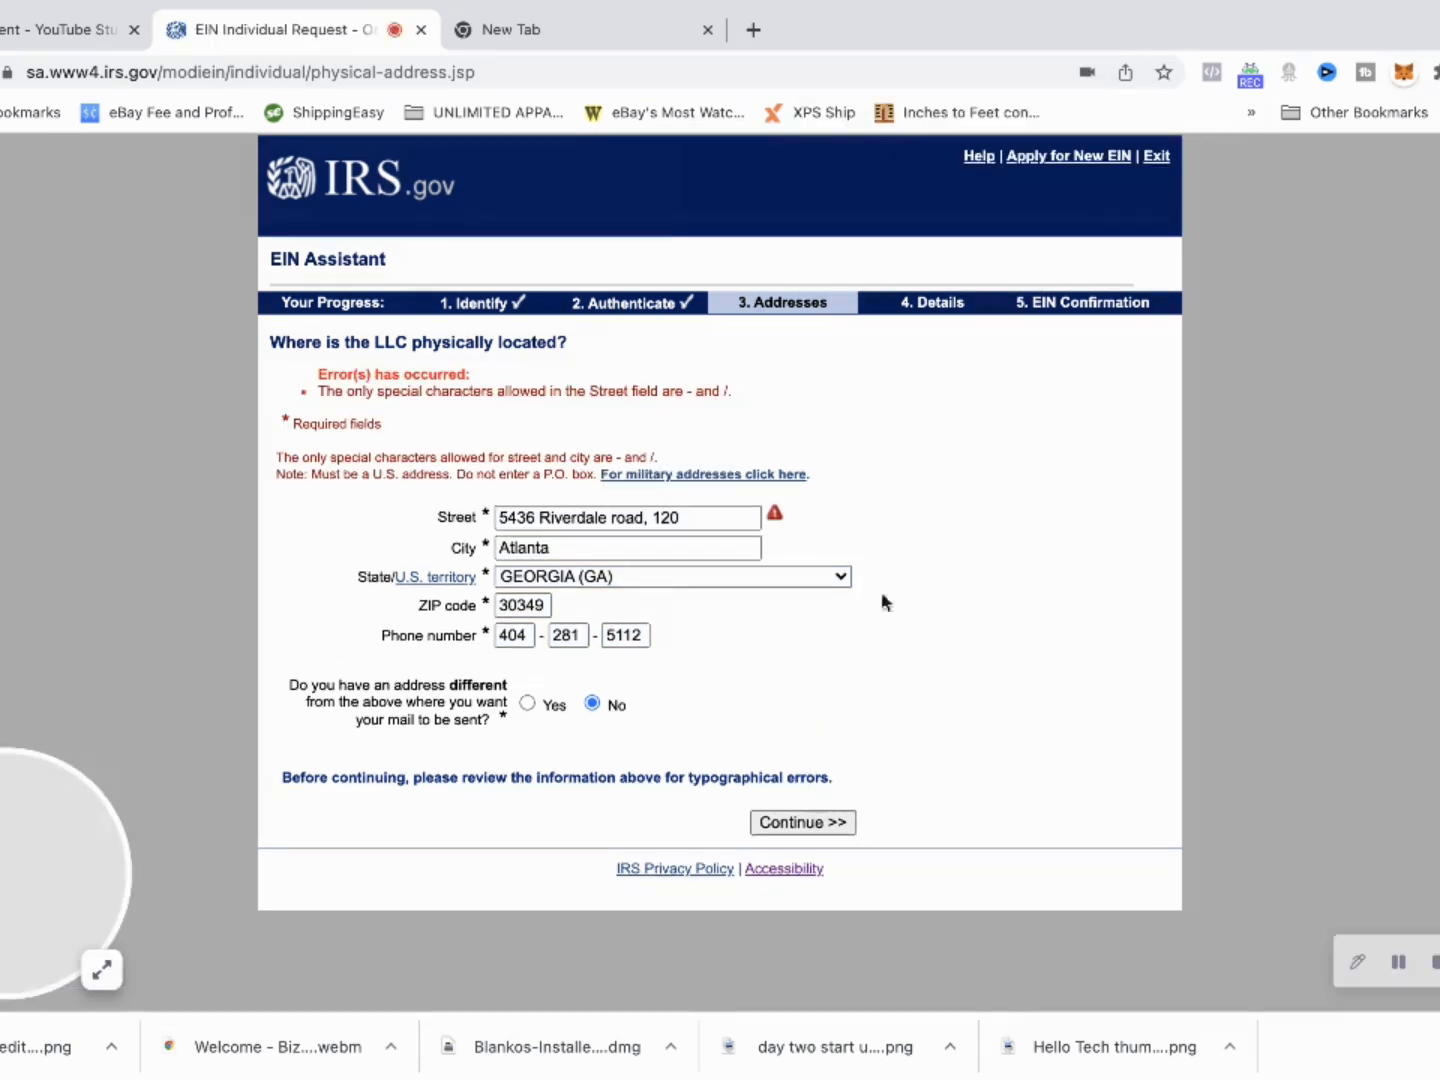
Rewrite the end of the street line so the unit number follows the word "suite" with no comma
click(698, 518)
key(BackSpace)
key(BackSpace)
key(BackSpace)
key(BackSpace)
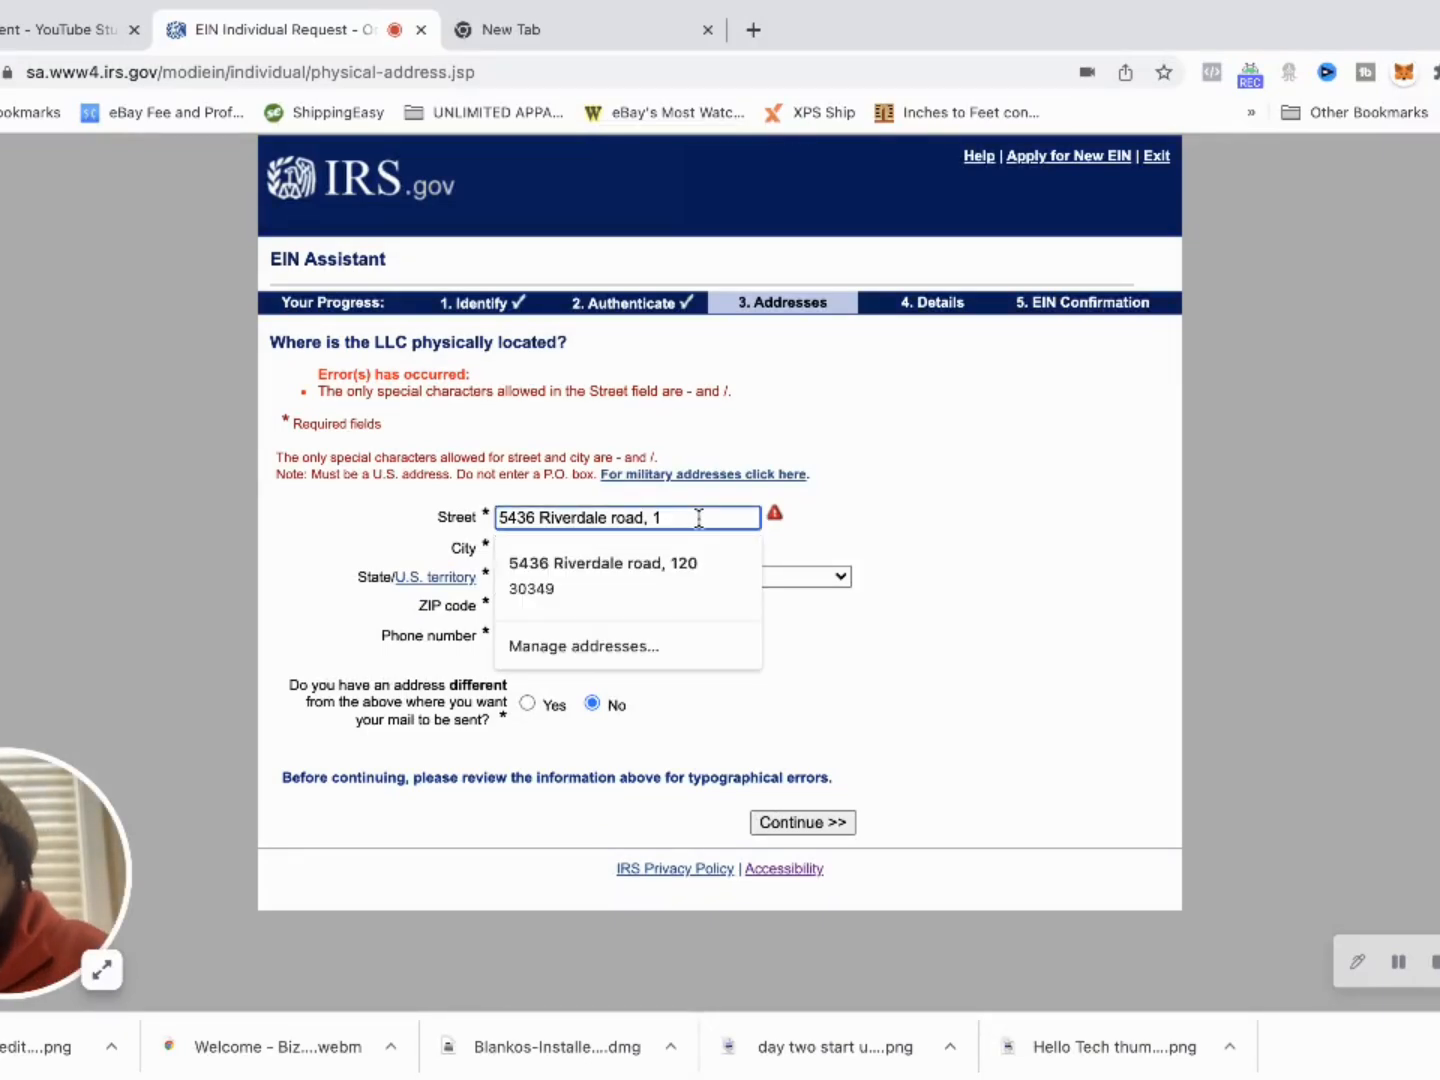
click(1001, 571)
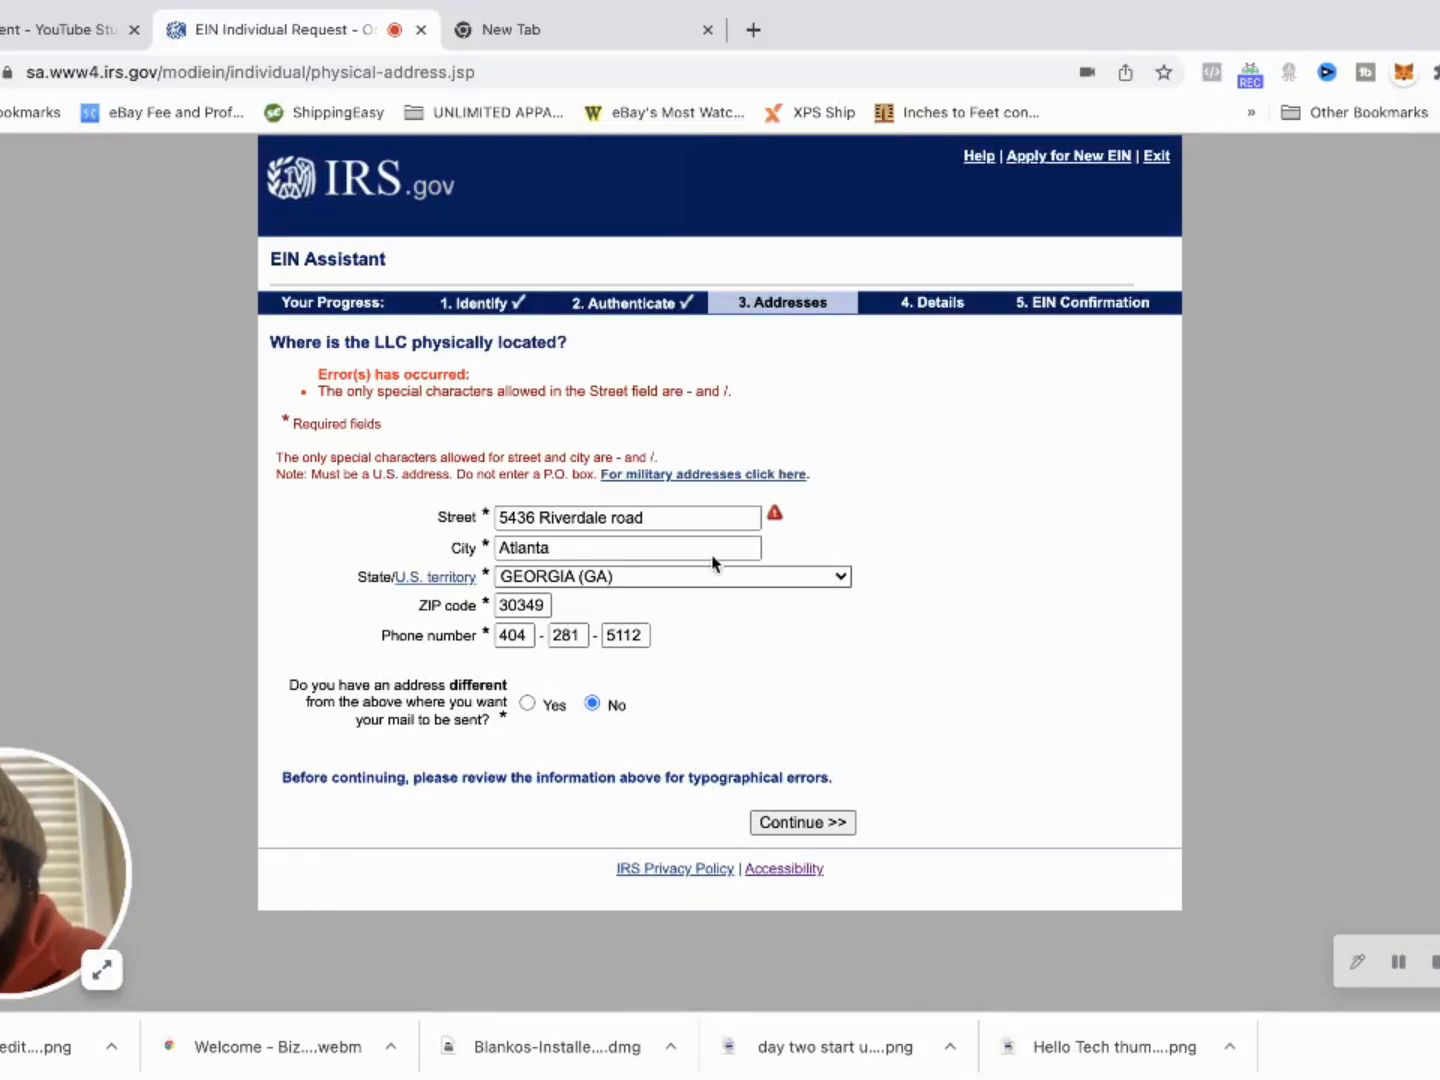
click(706, 517)
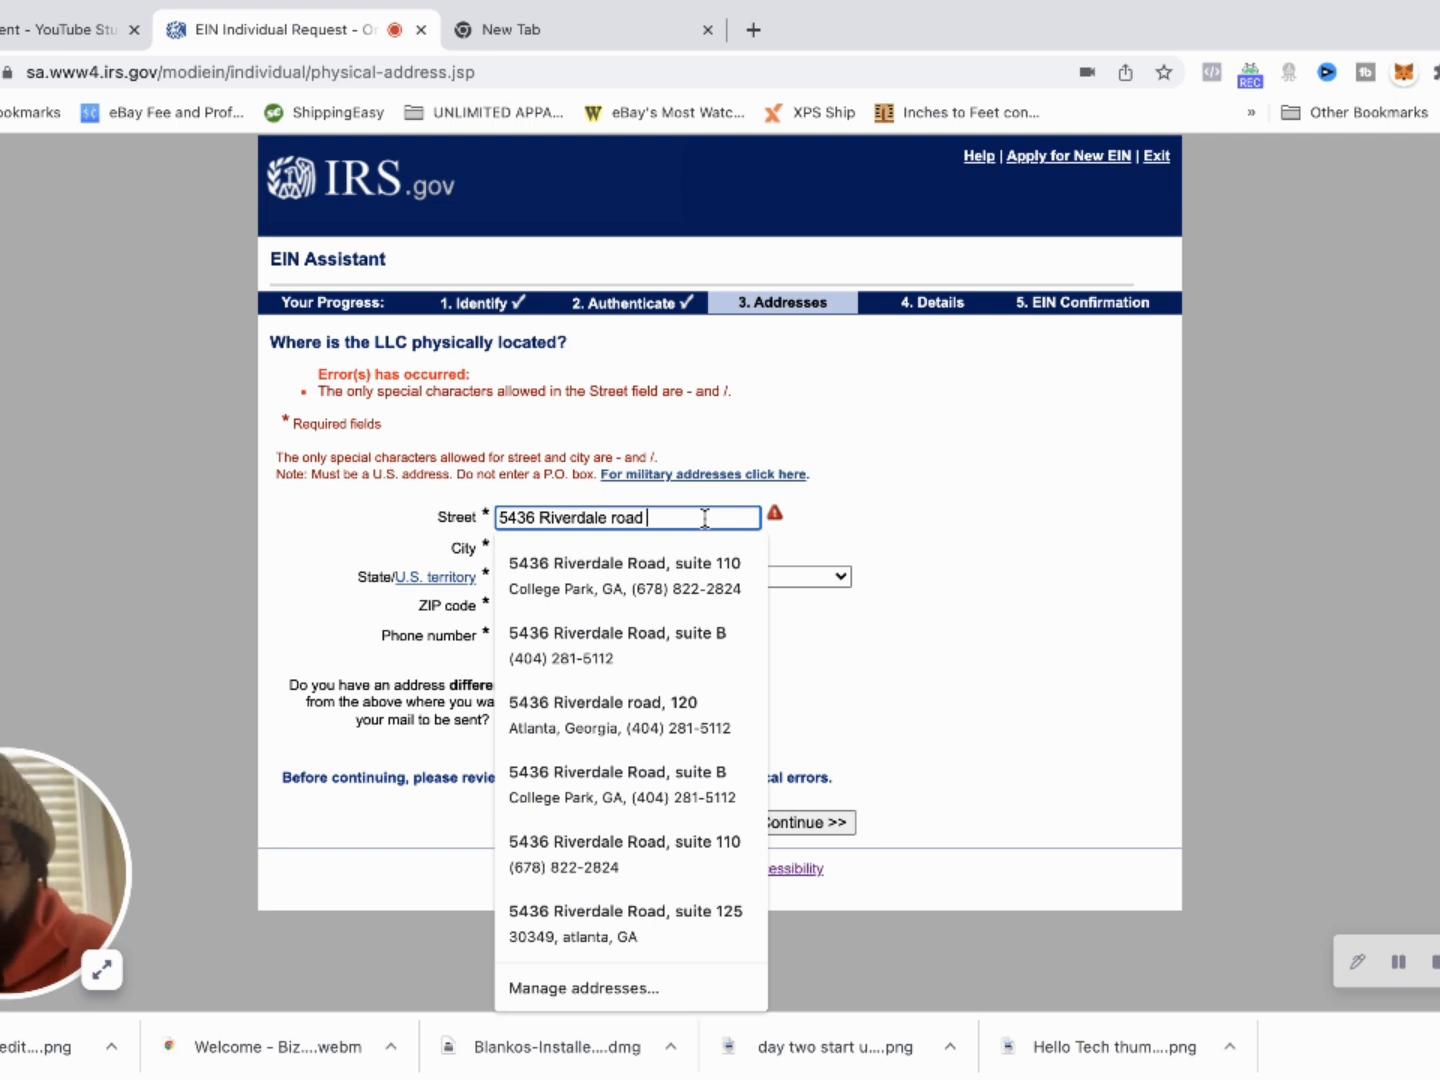
text(suite 120)
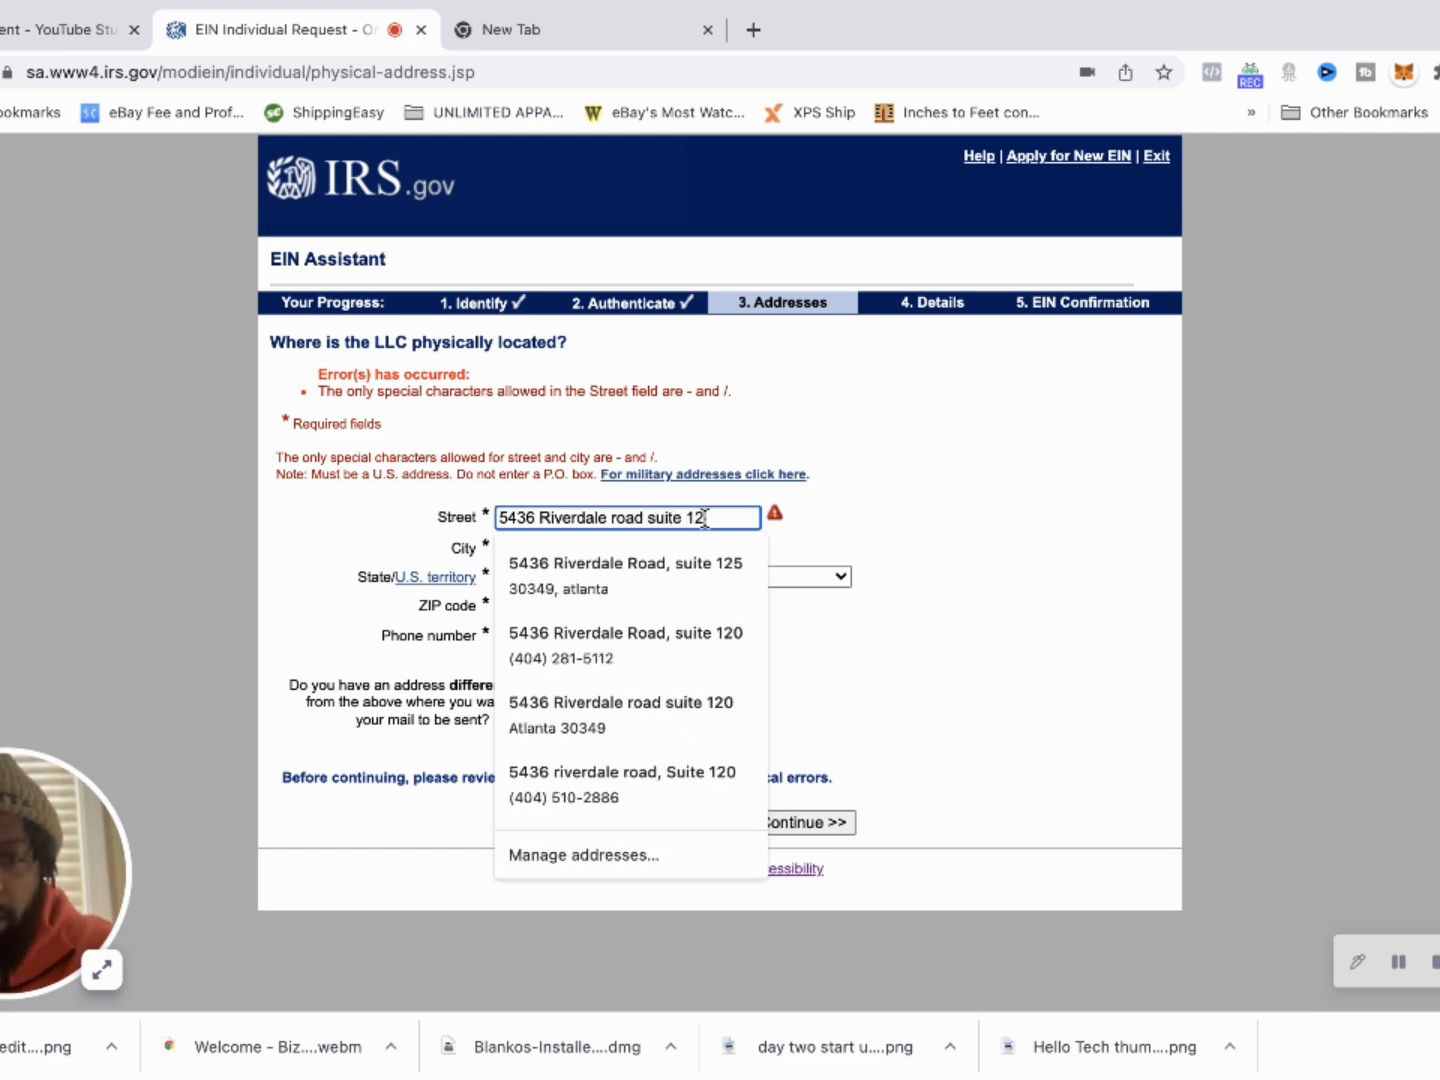
click(1014, 522)
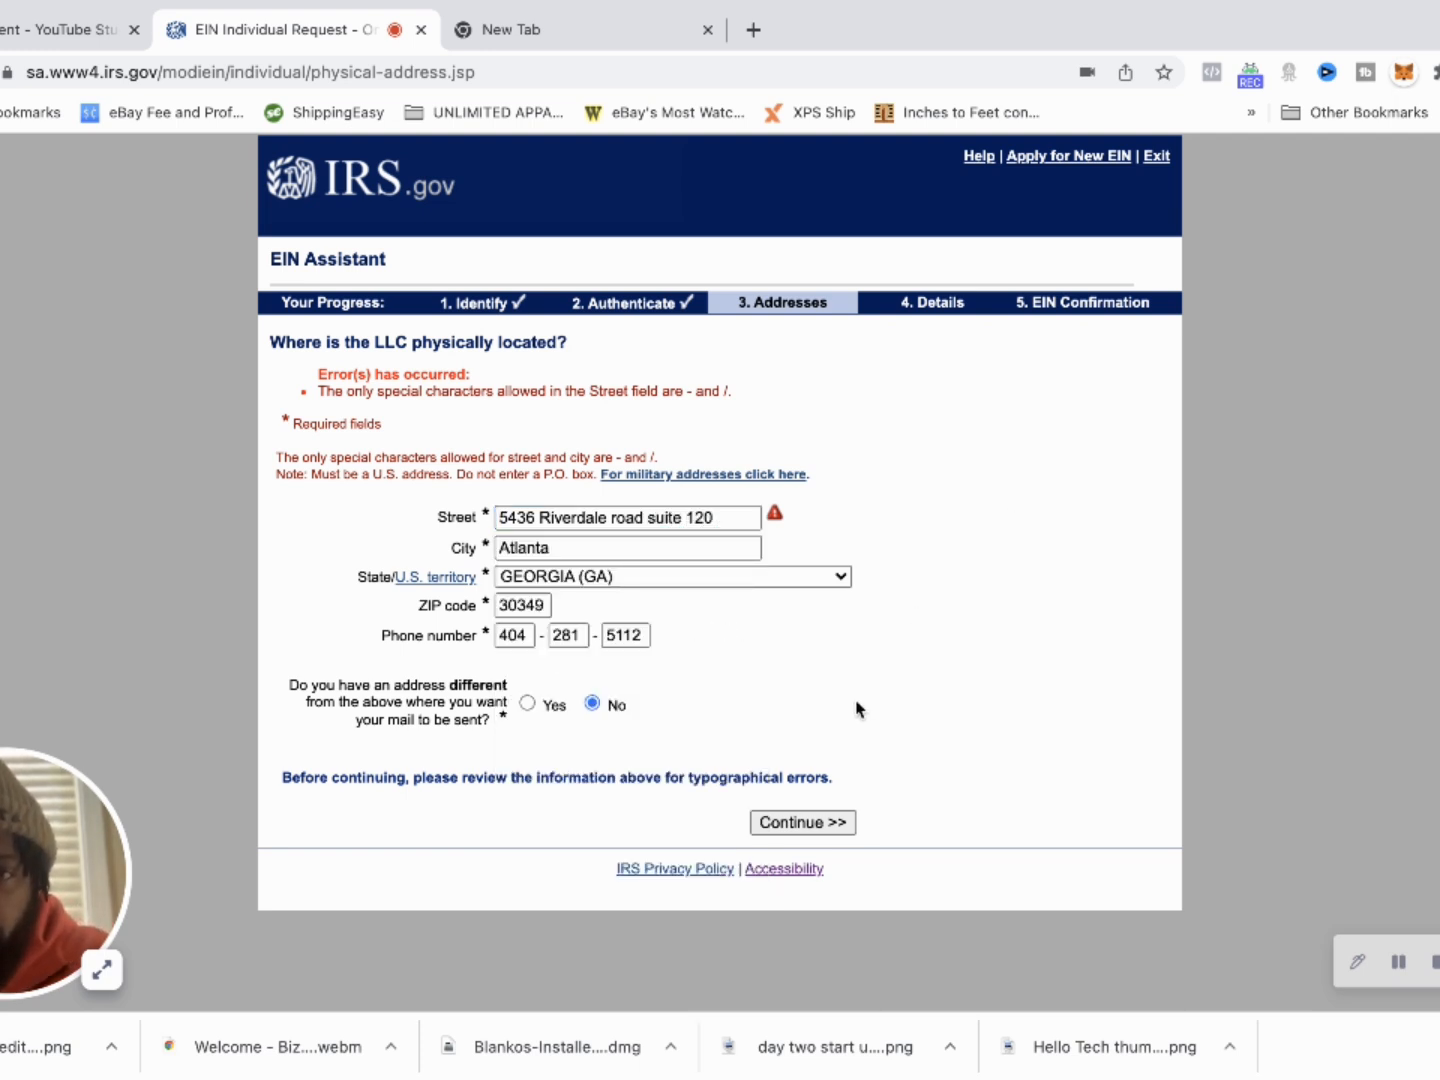
Submit the corrected physical location and accept the database version of the address
click(803, 824)
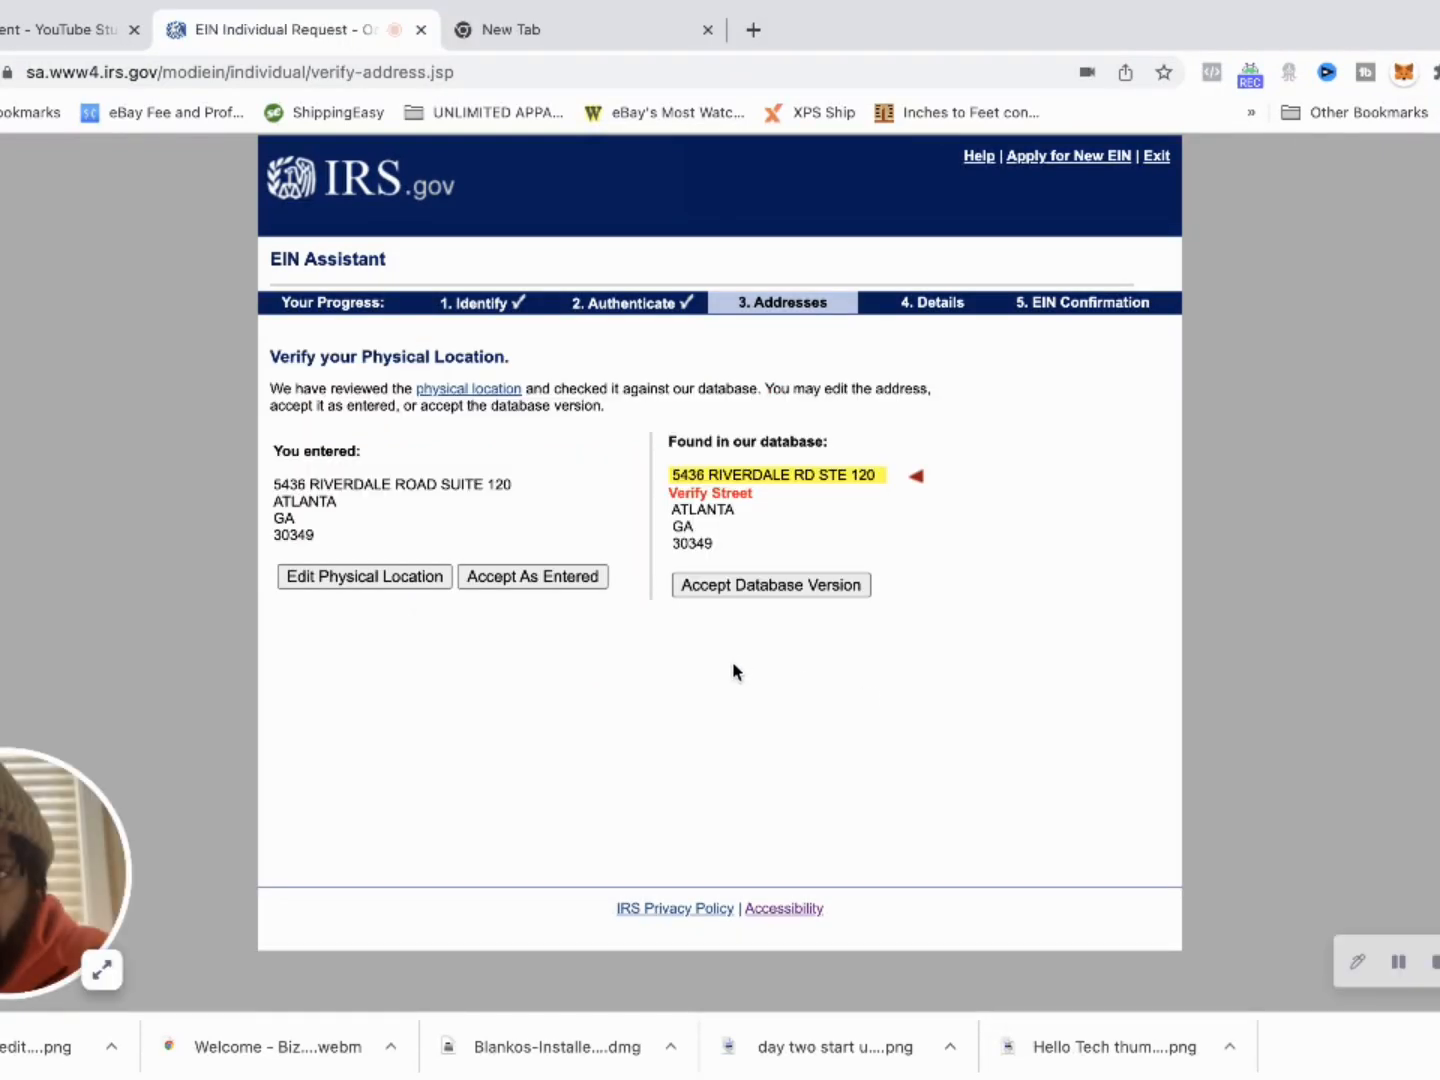
click(752, 586)
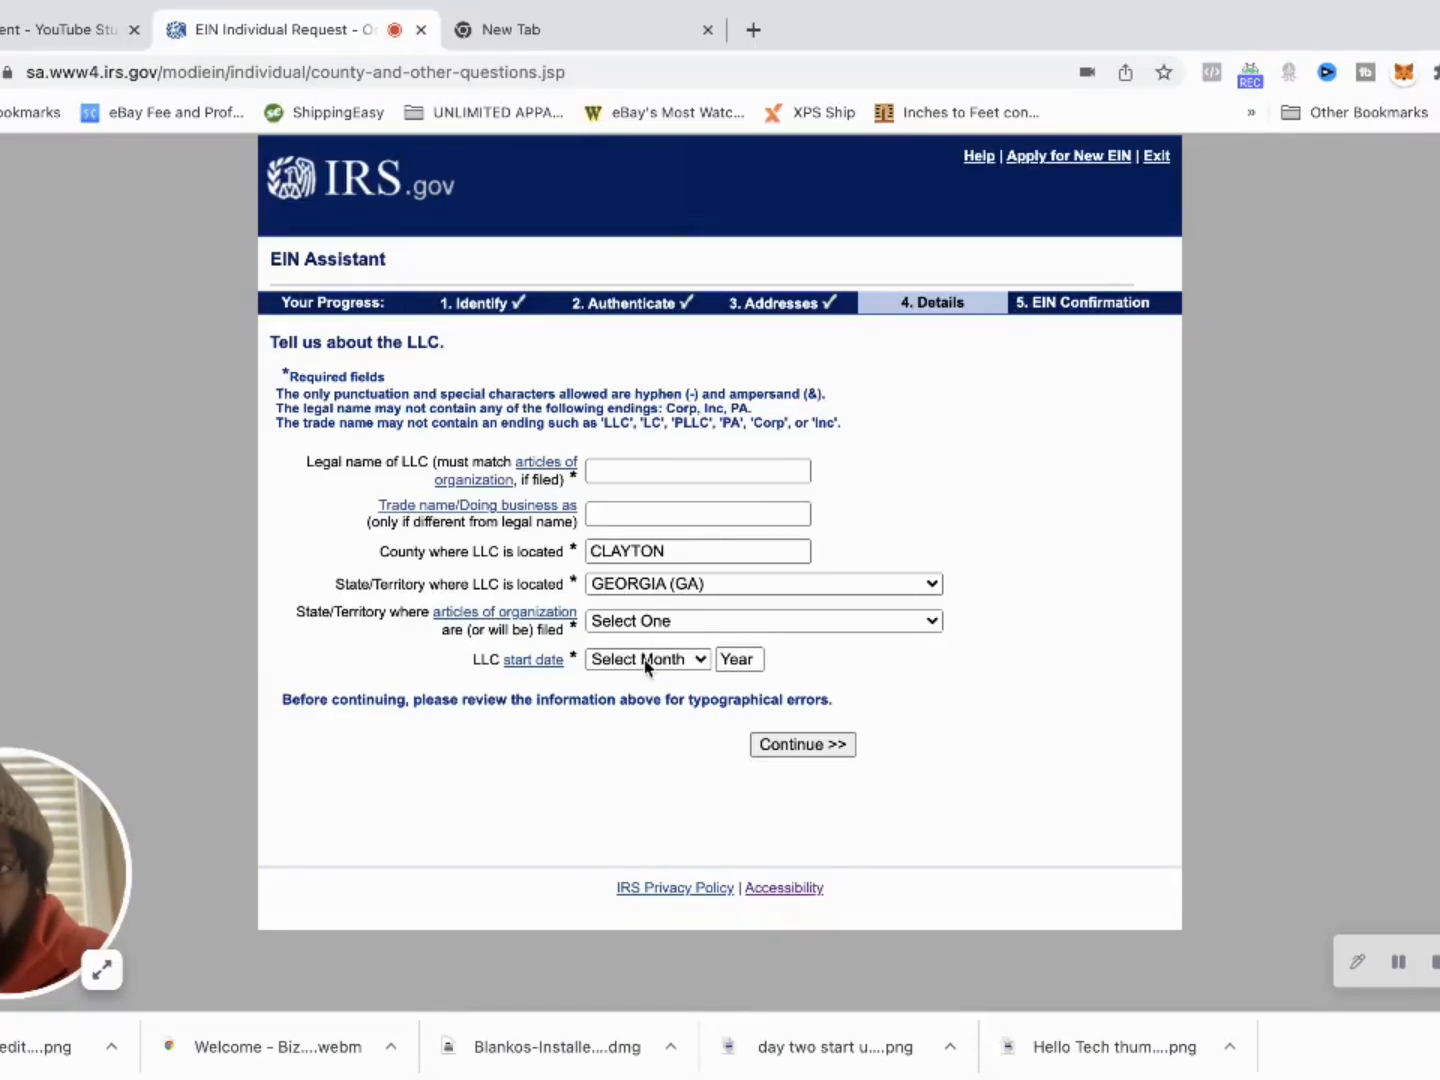
Enter "Fast Fleet LLC" as the legal name of the LLC
click(669, 467)
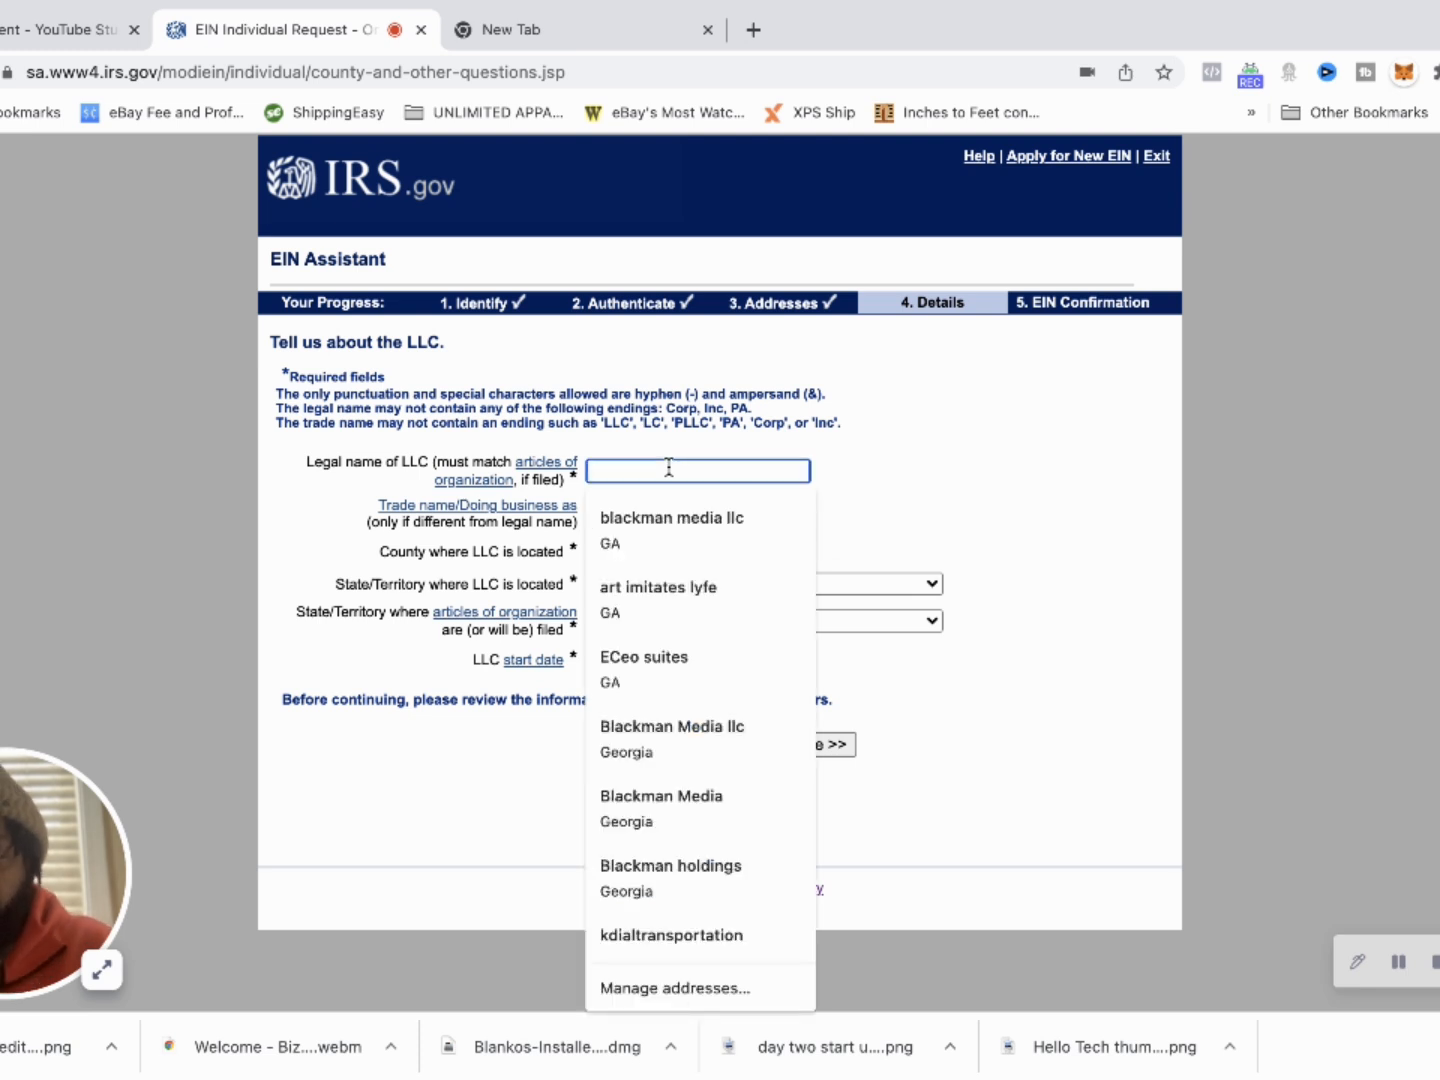
text(Fast Fe)
key(BackSpace)
text(e)
key(BackSpace)
text(leet LLC)
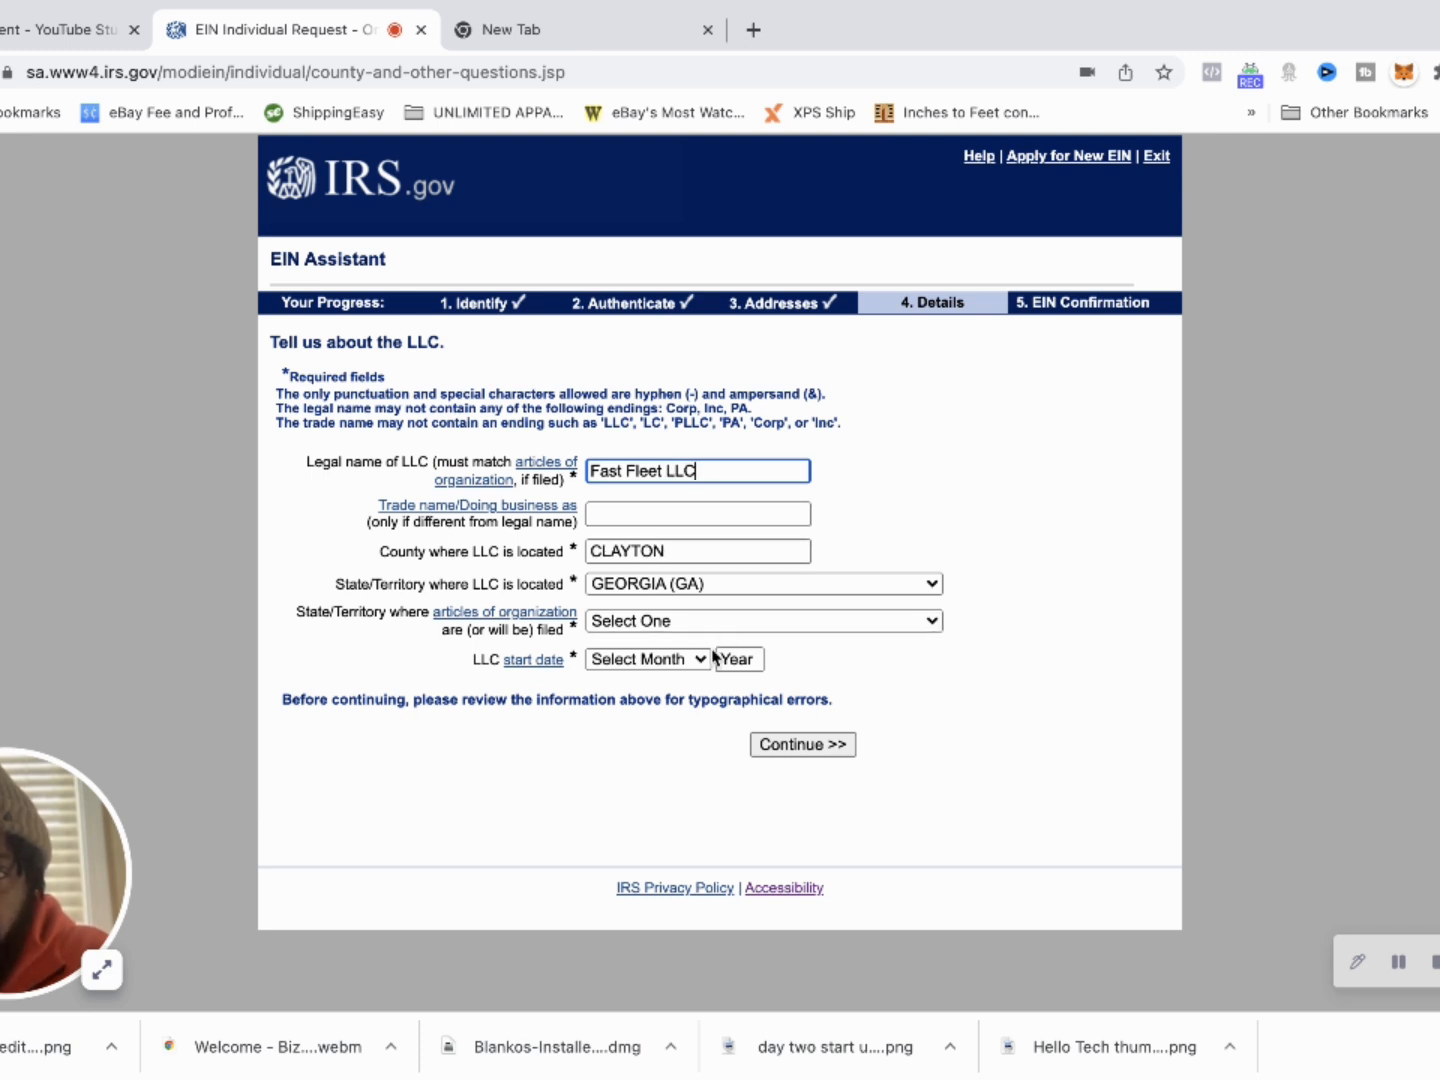
Set GEORGIA (GA) as the state where the articles of organization are filed, enter January 2022 as the start date, and submit the LLC details
click(687, 625)
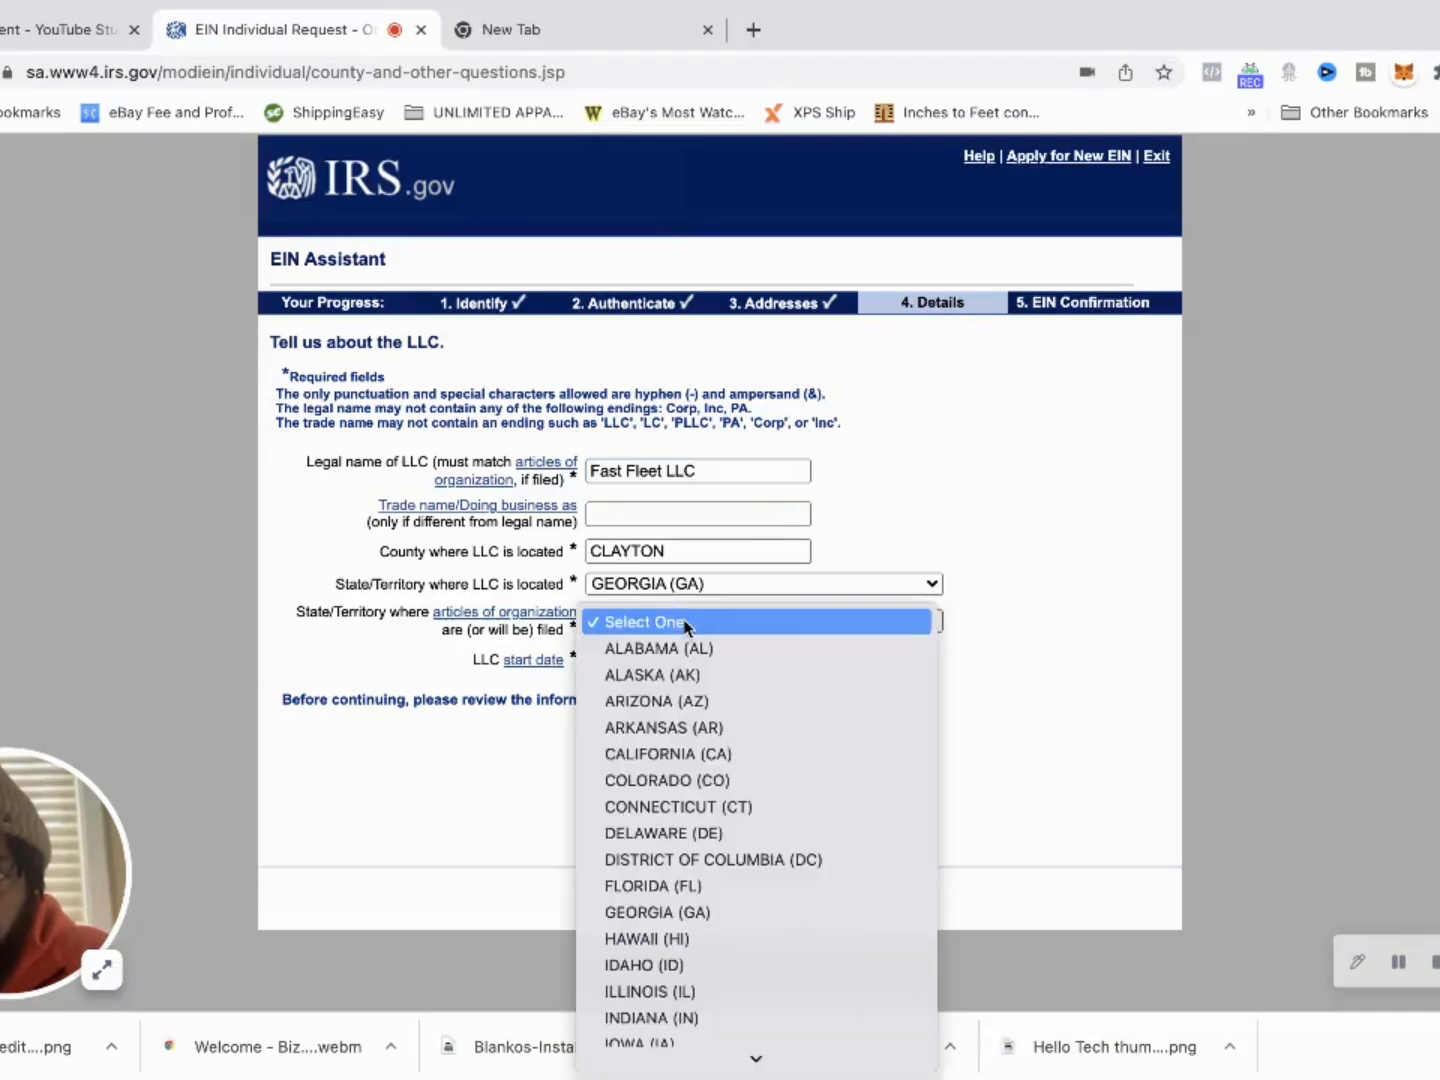
click(655, 912)
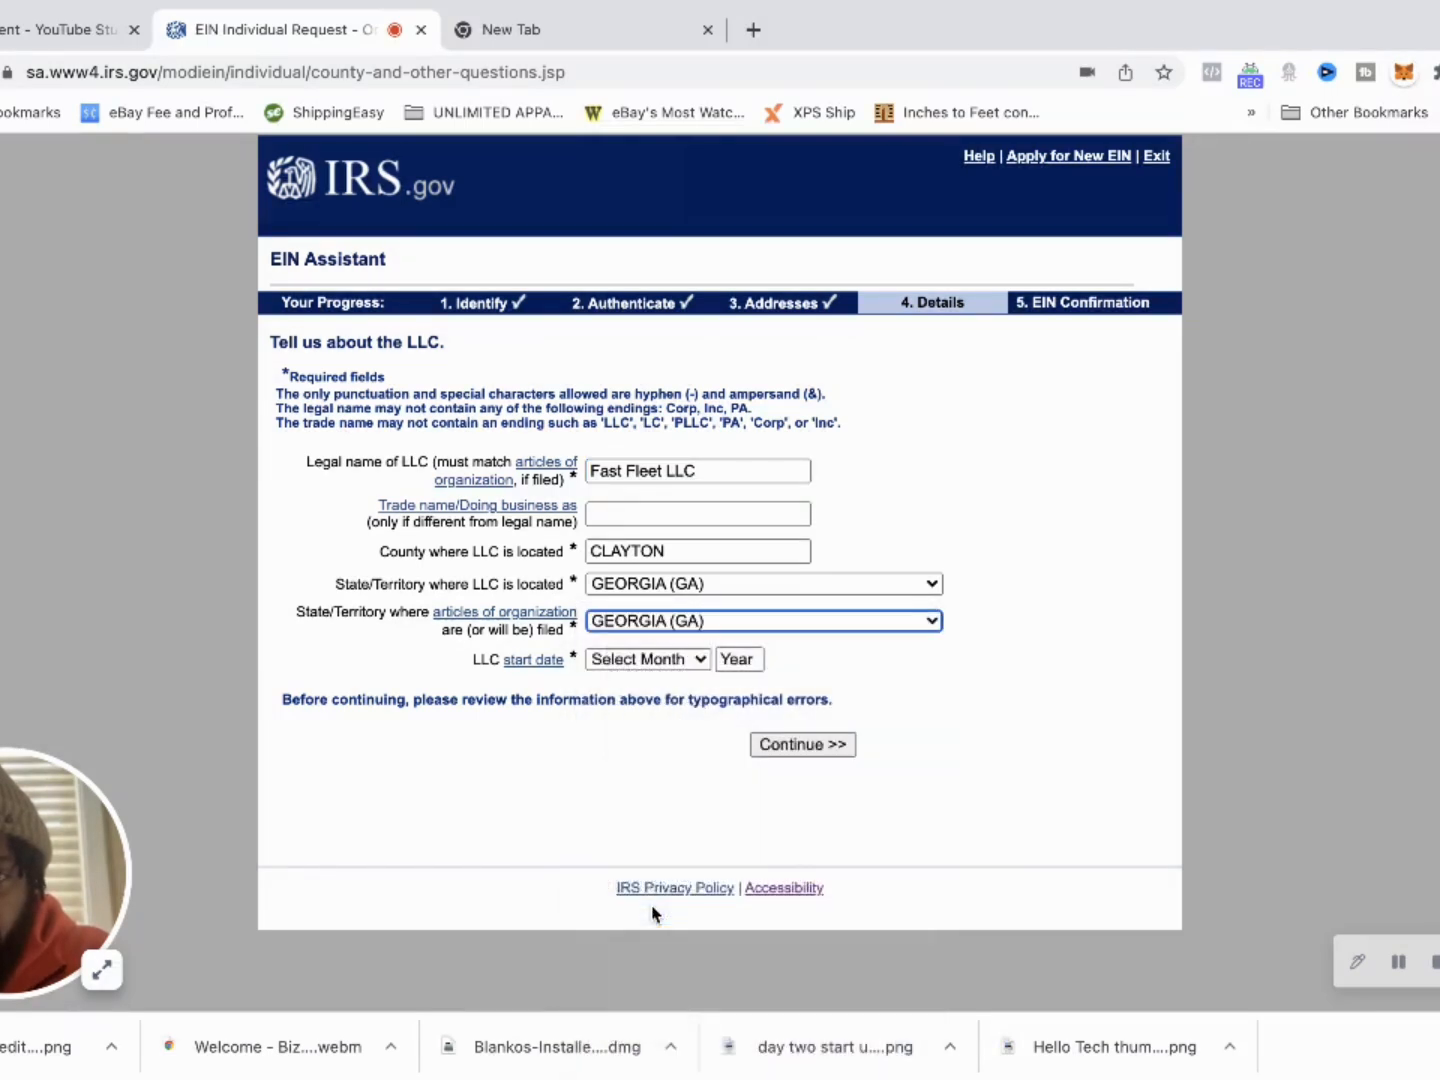
click(678, 662)
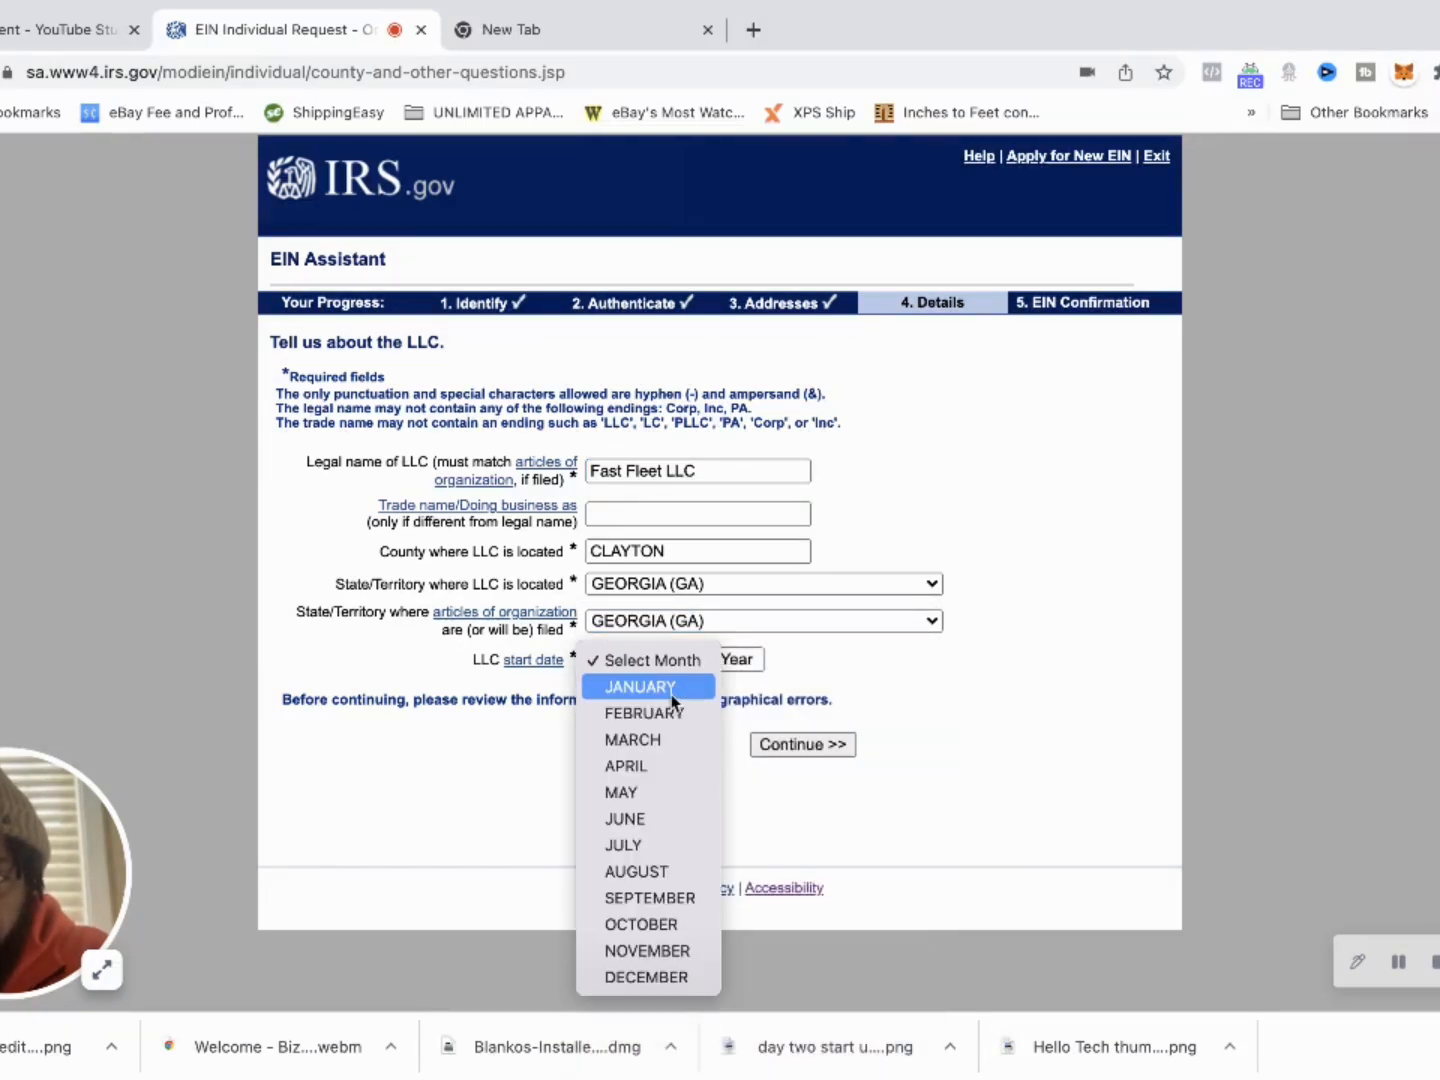
click(668, 686)
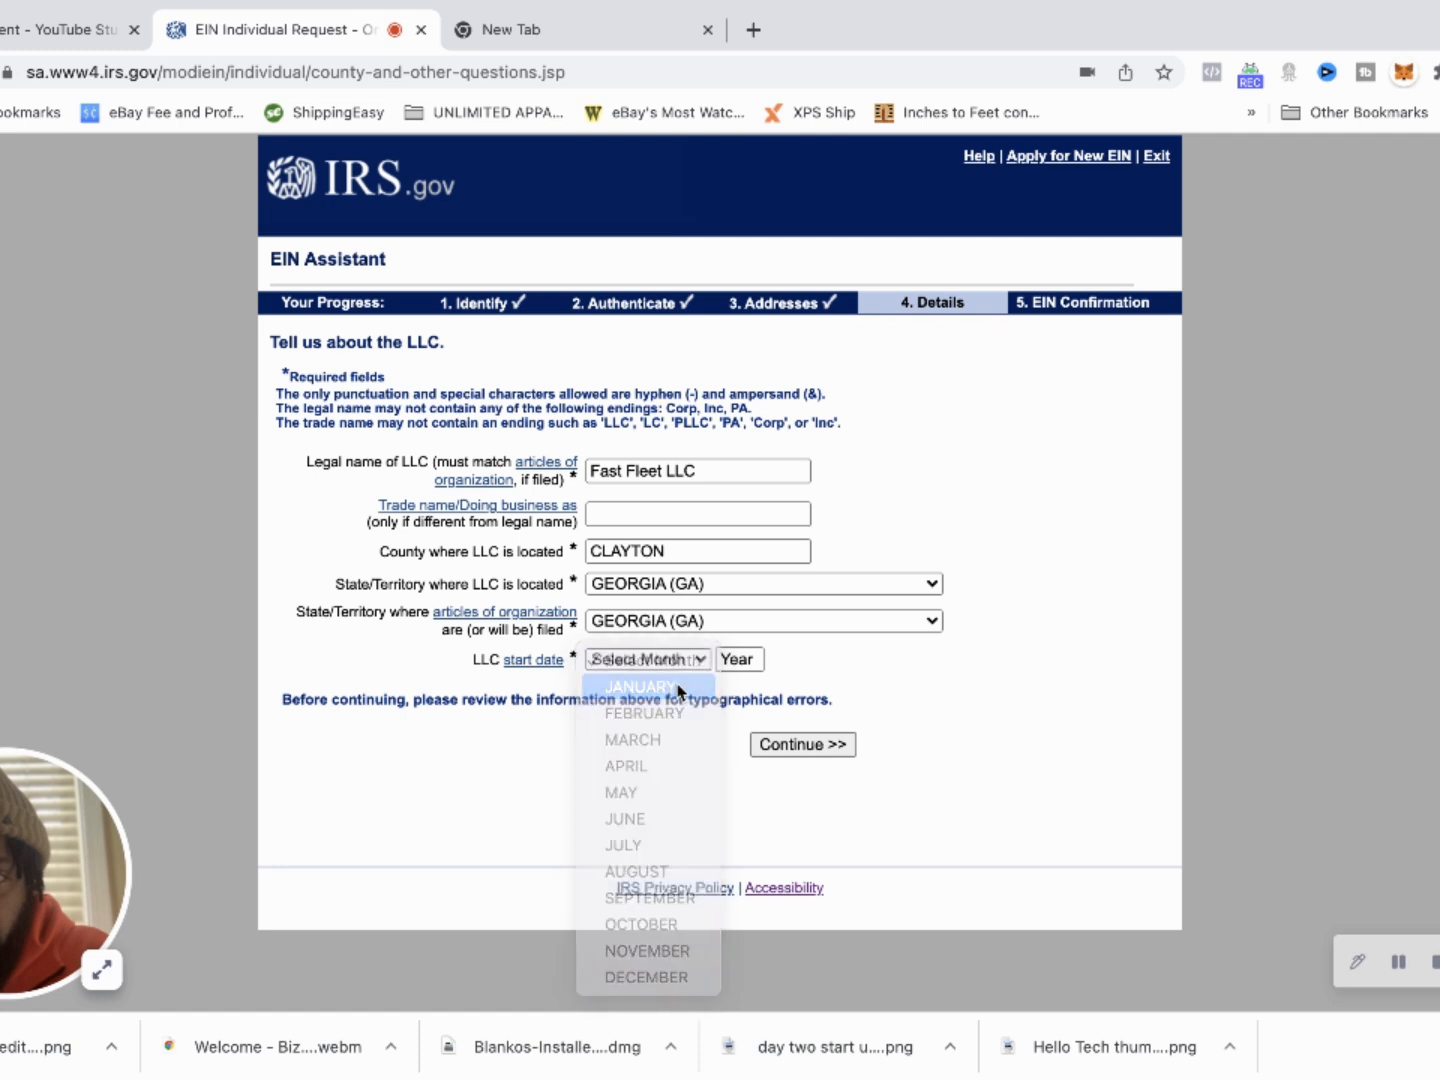
click(736, 662)
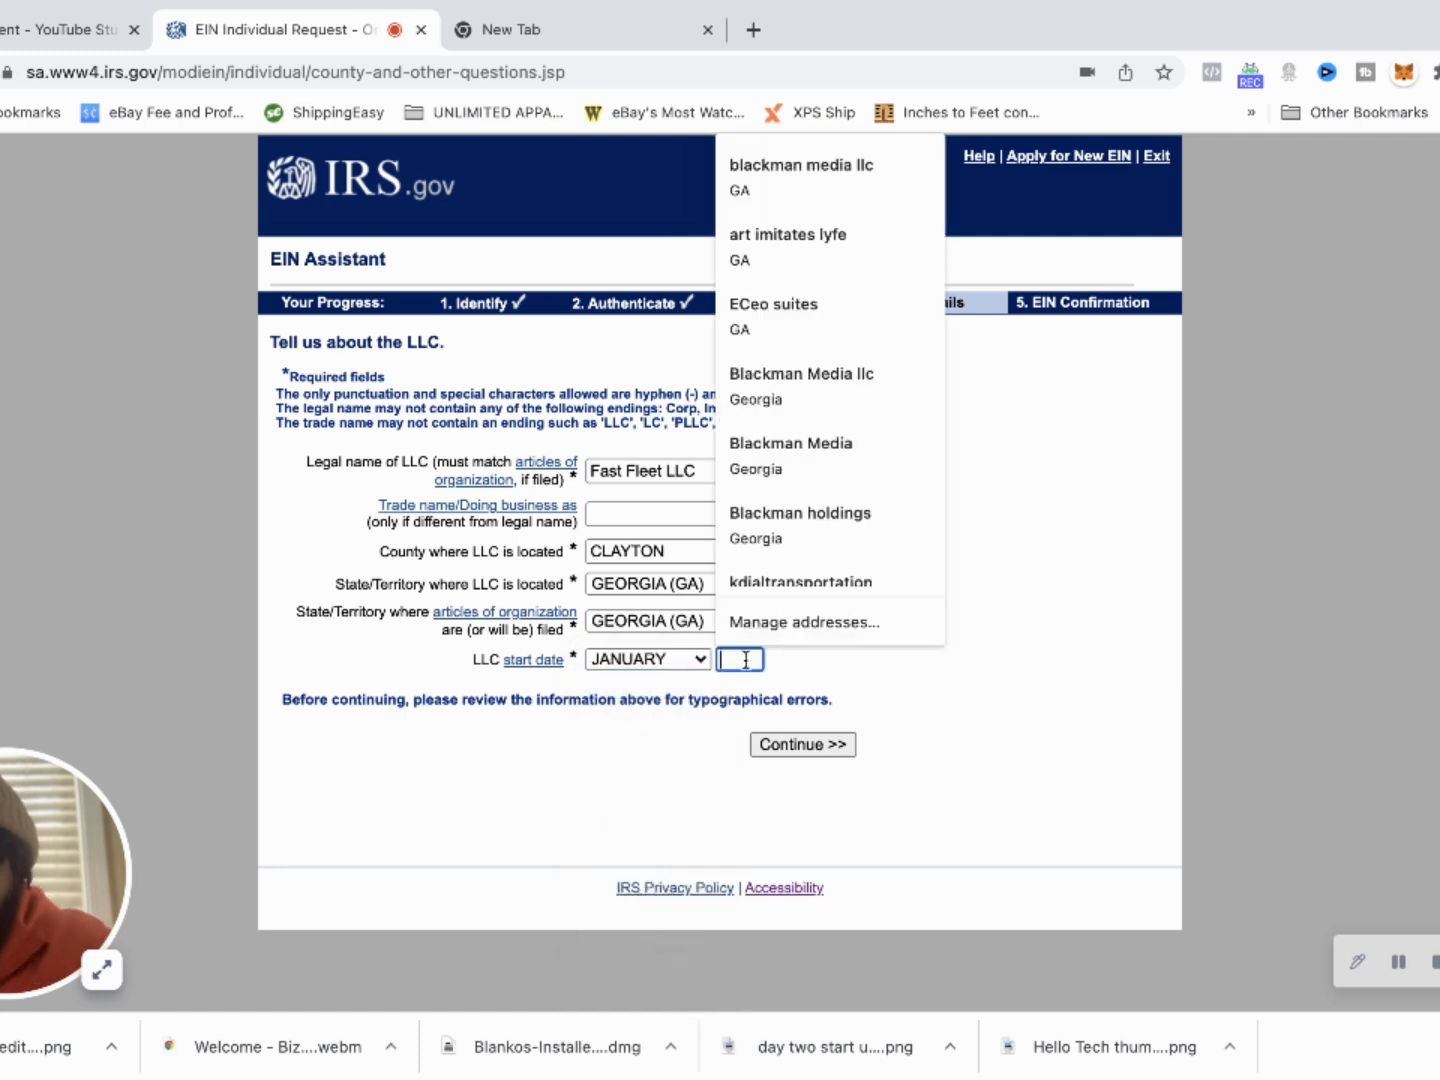
text(2022)
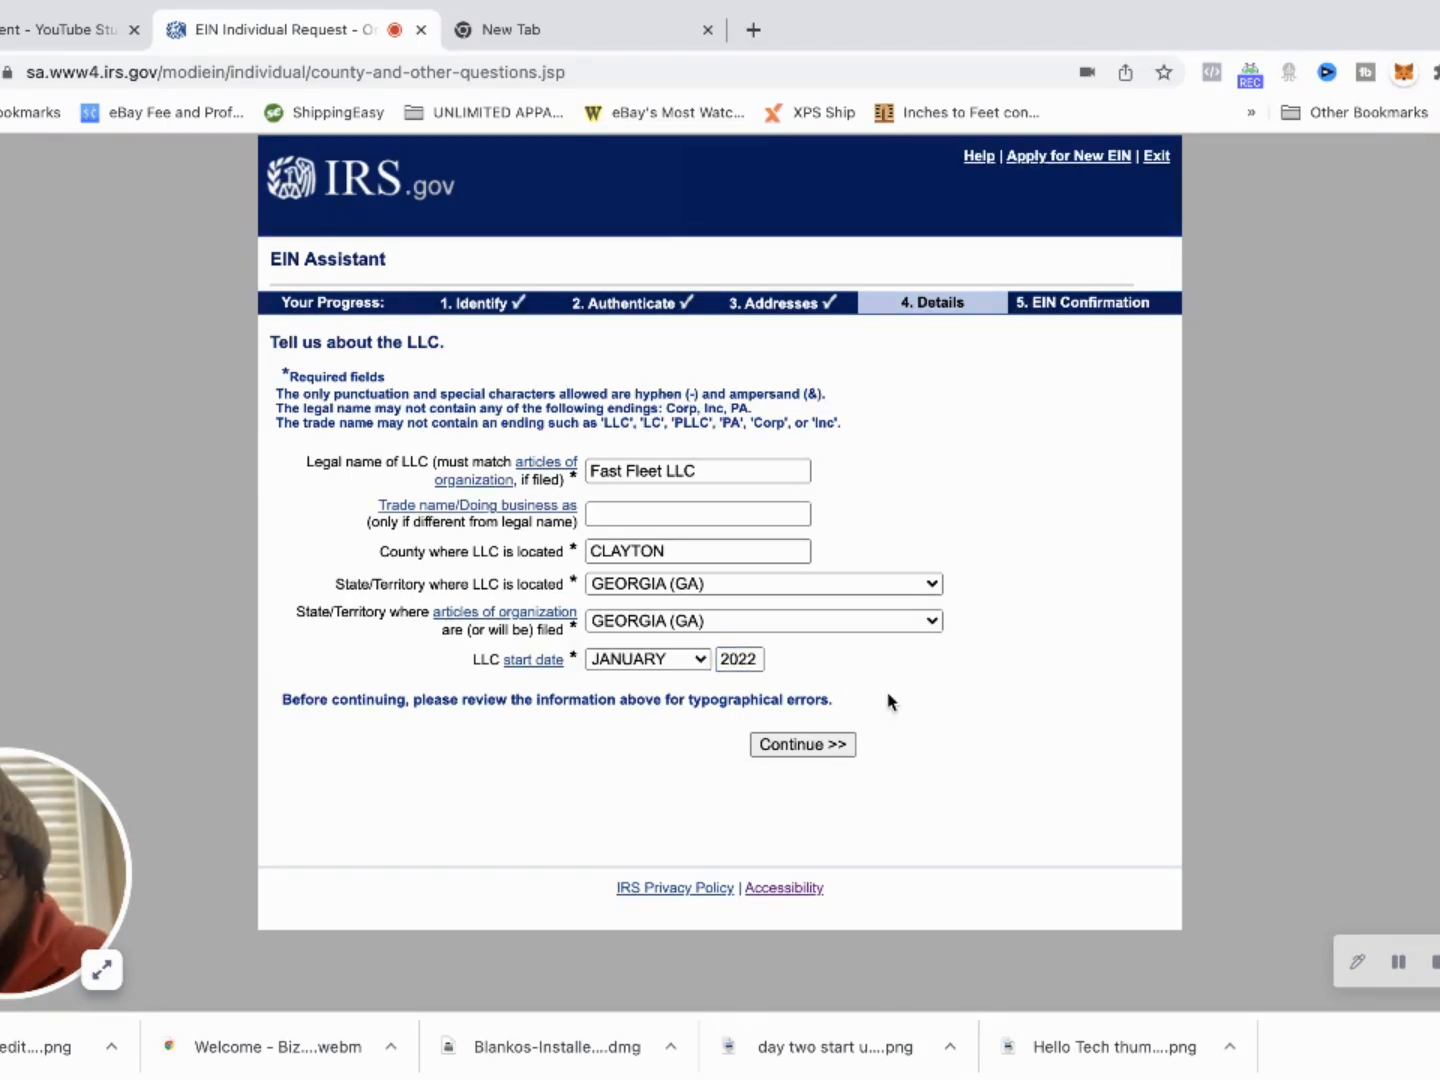
click(823, 747)
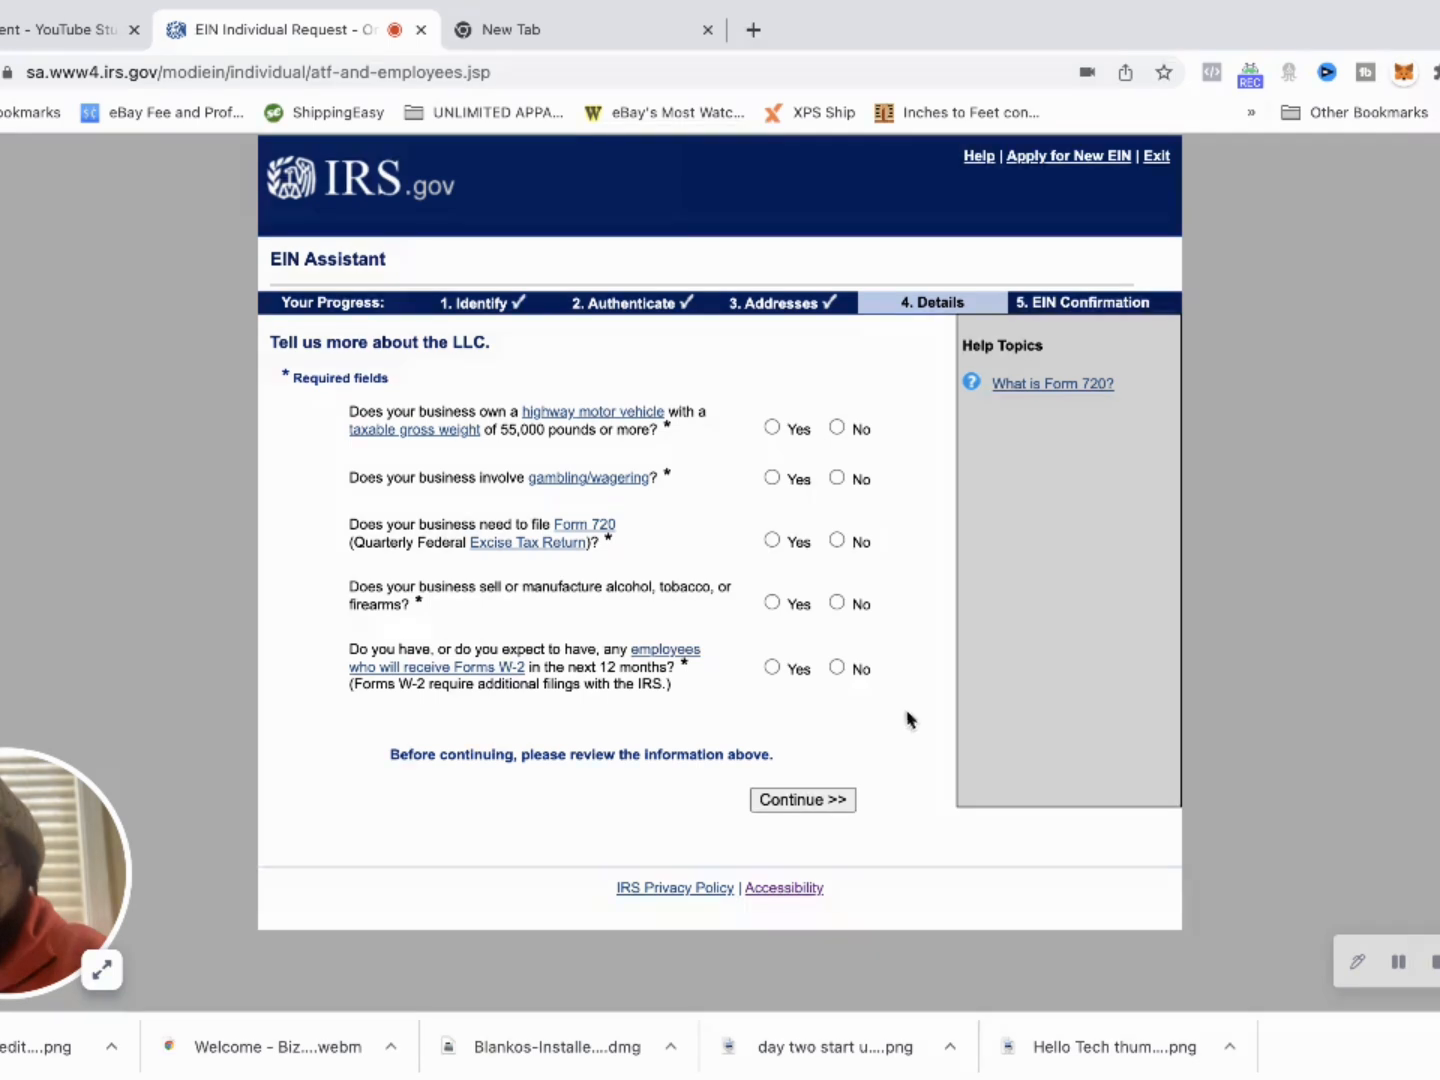
Answer No to the heavy highway vehicle, gambling, Form 720 and alcohol/tobacco/firearms questions, answer Yes to W-2 employees, and continue
click(836, 480)
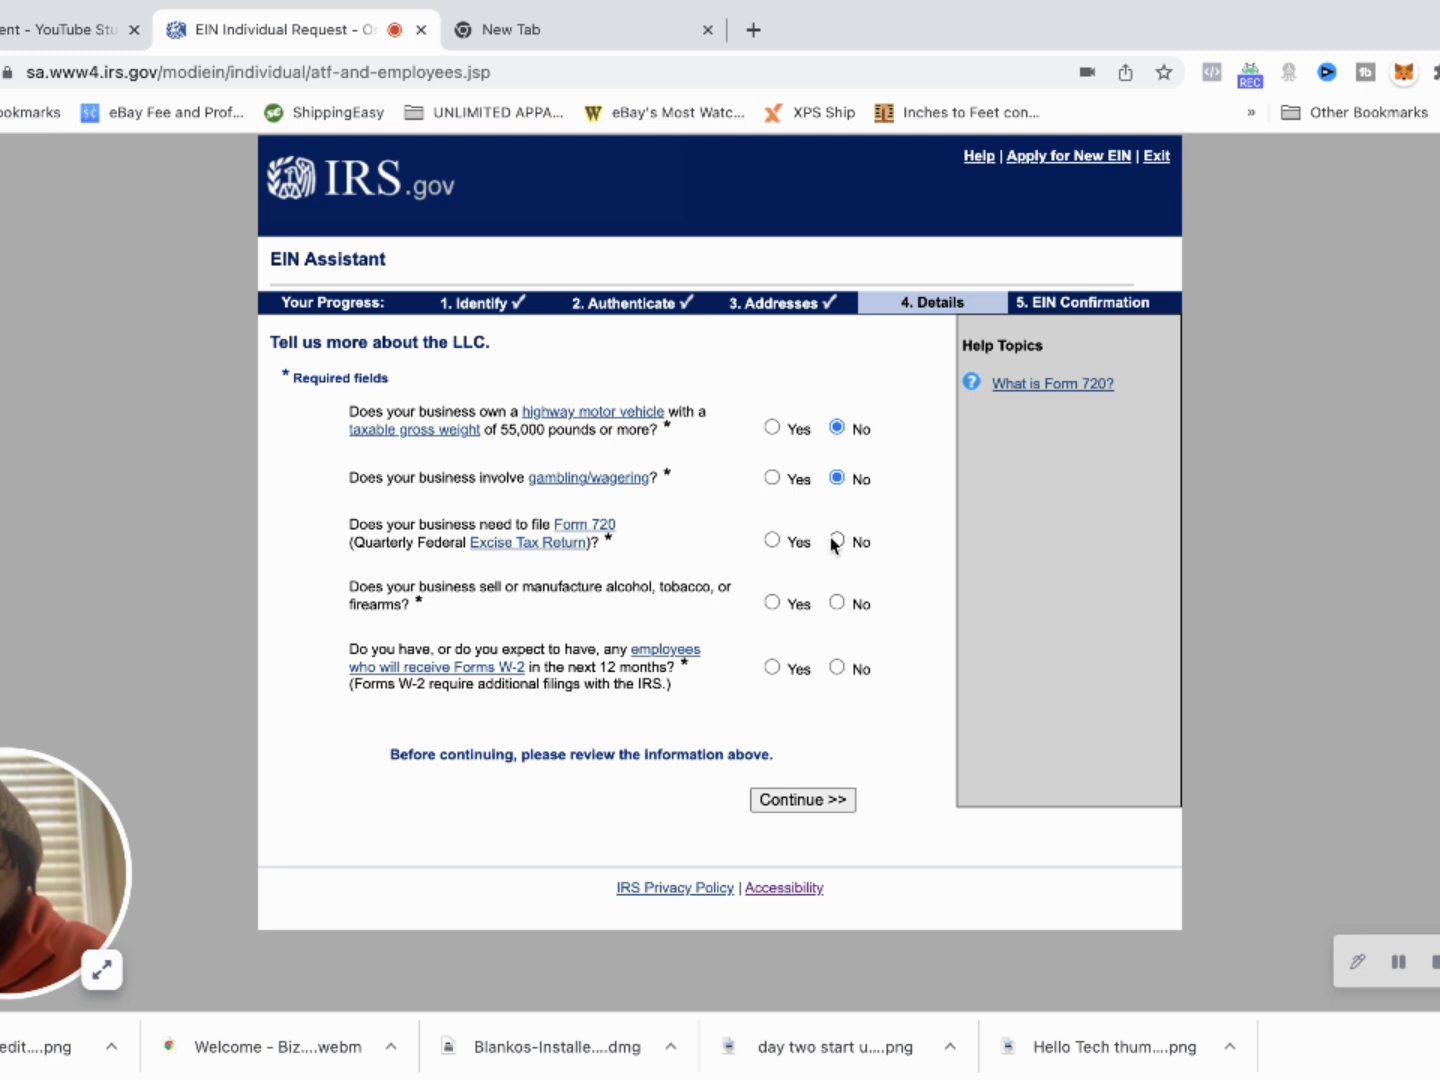
click(837, 603)
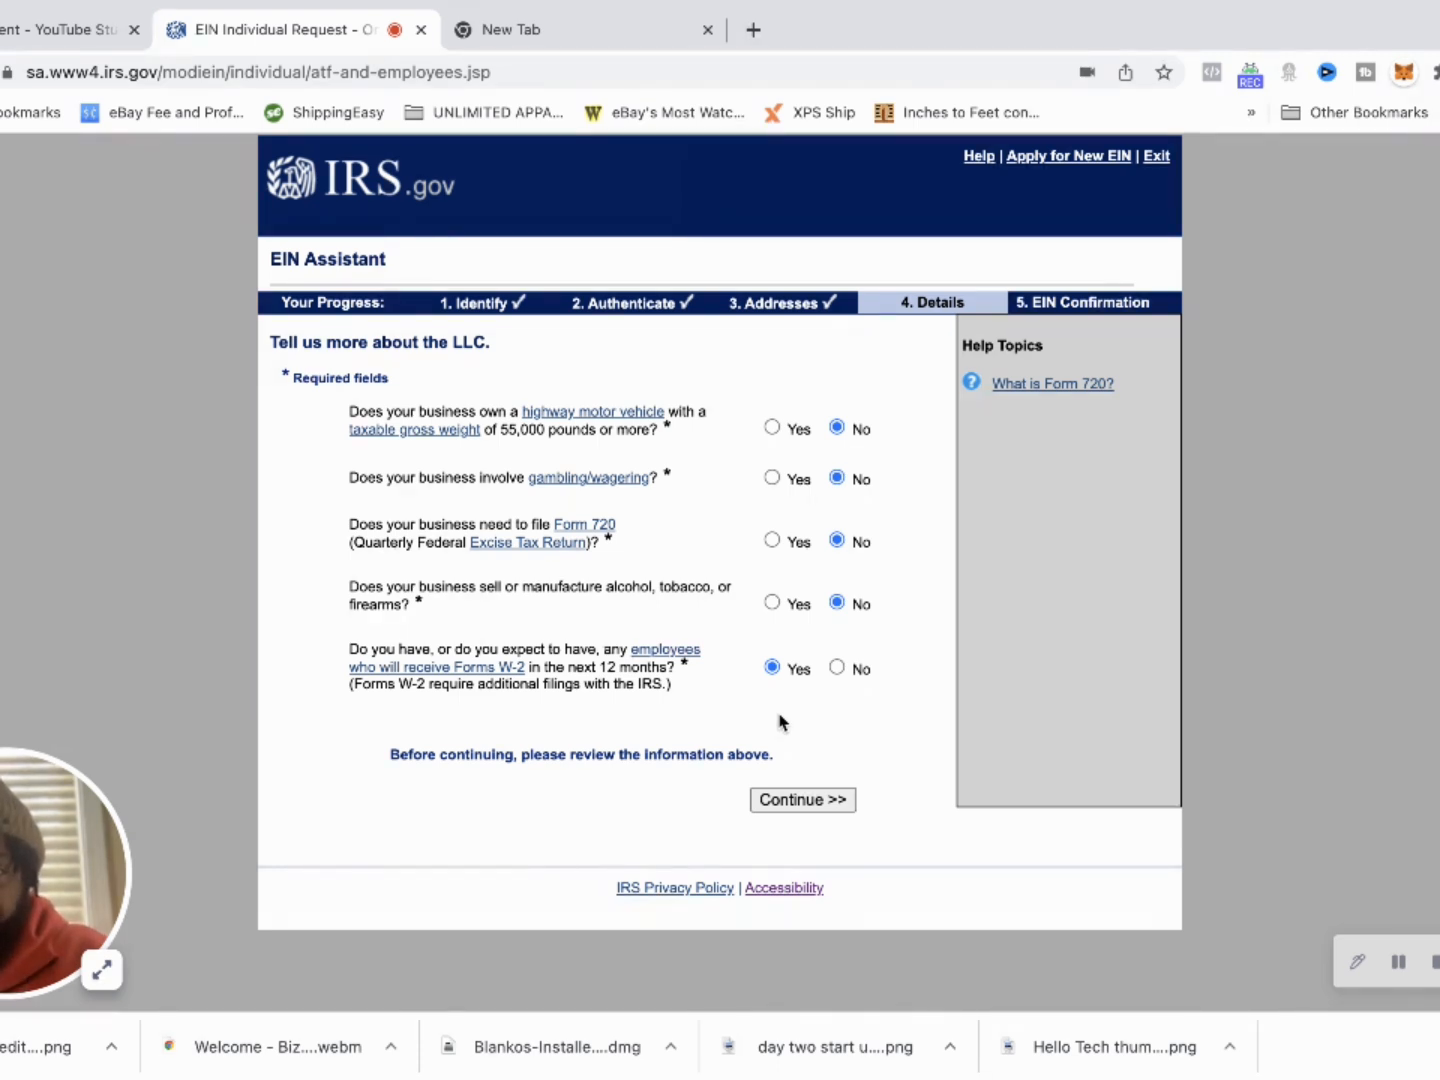
click(810, 800)
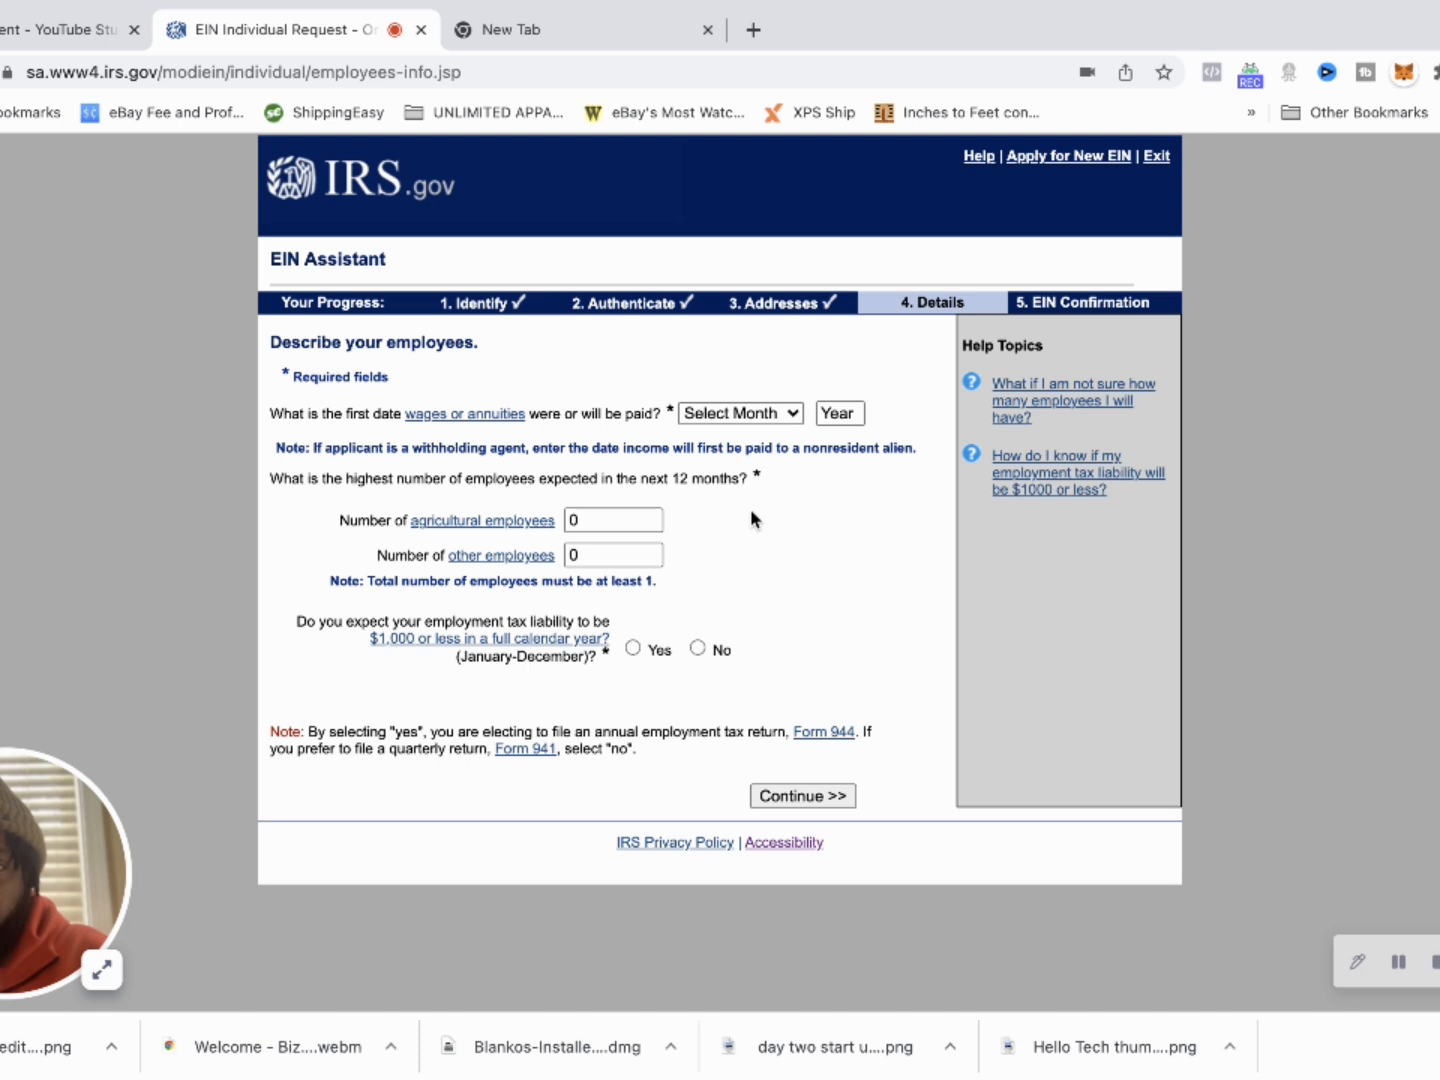
Set February 2022 as the first date wages or annuities will be paid
click(745, 417)
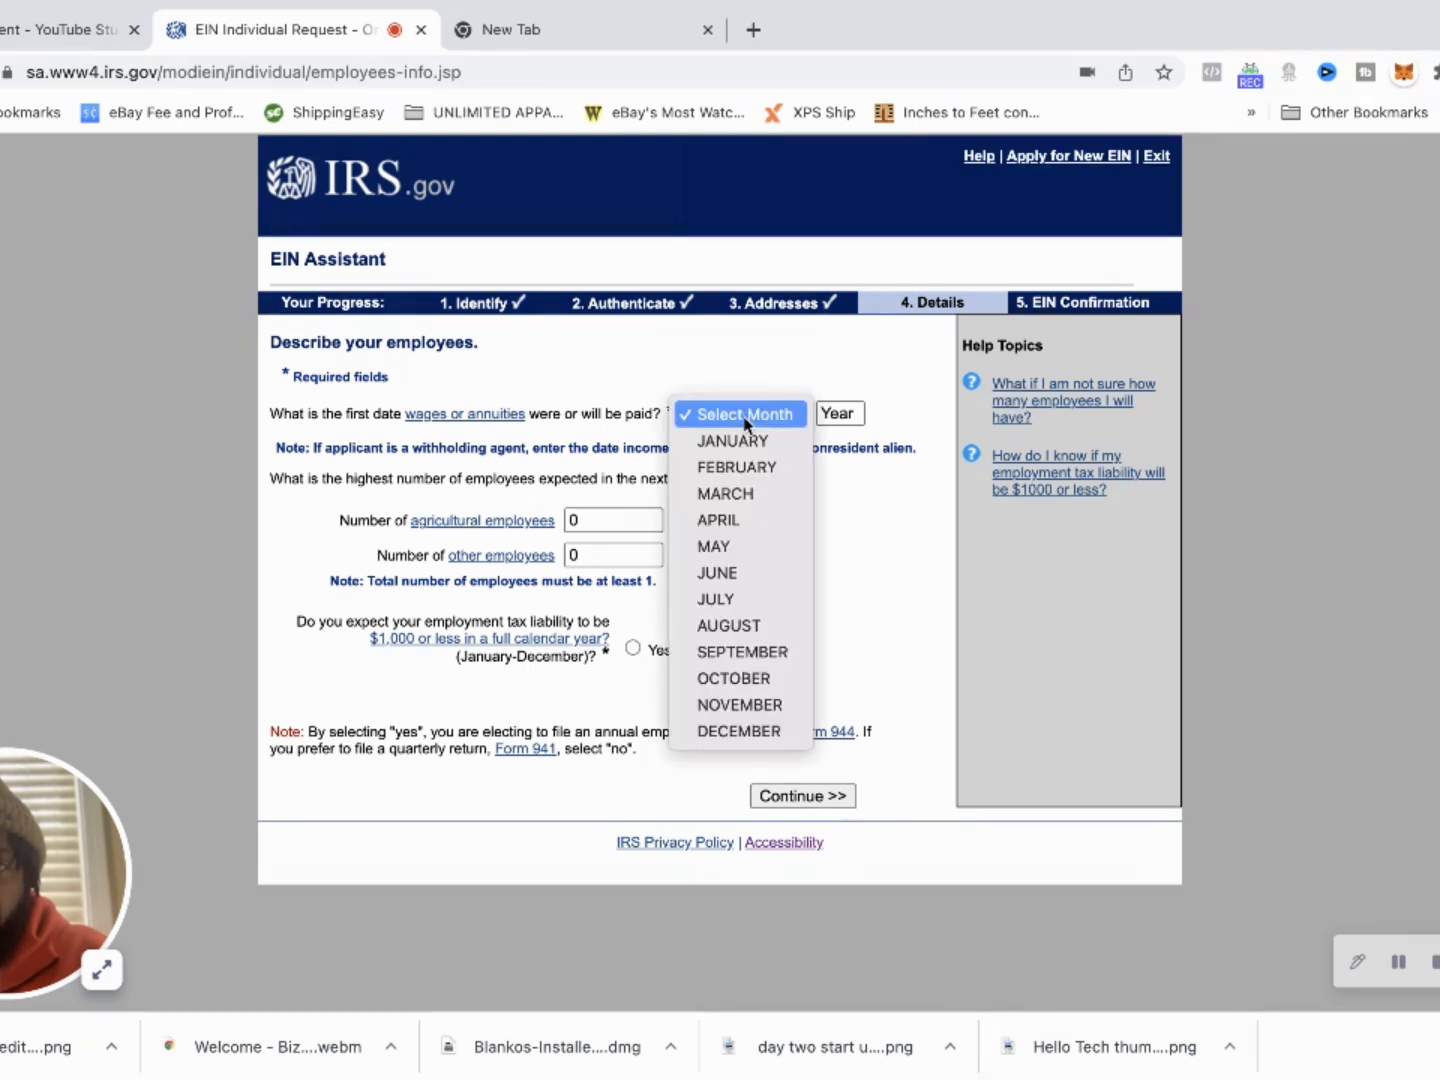
click(859, 494)
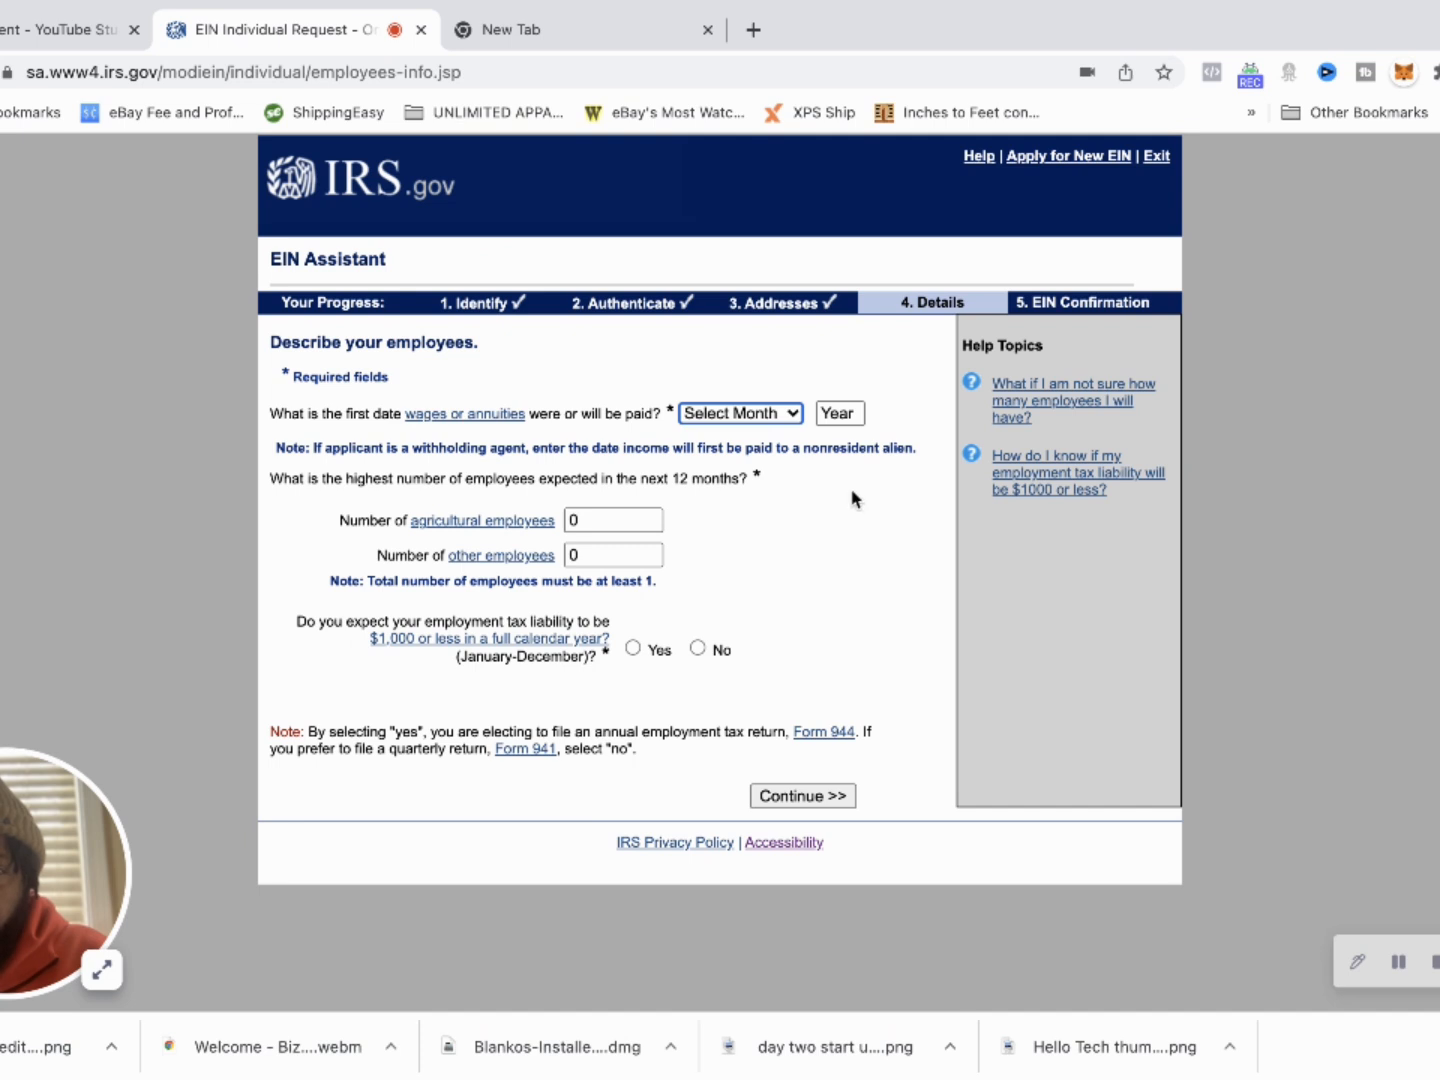
click(786, 406)
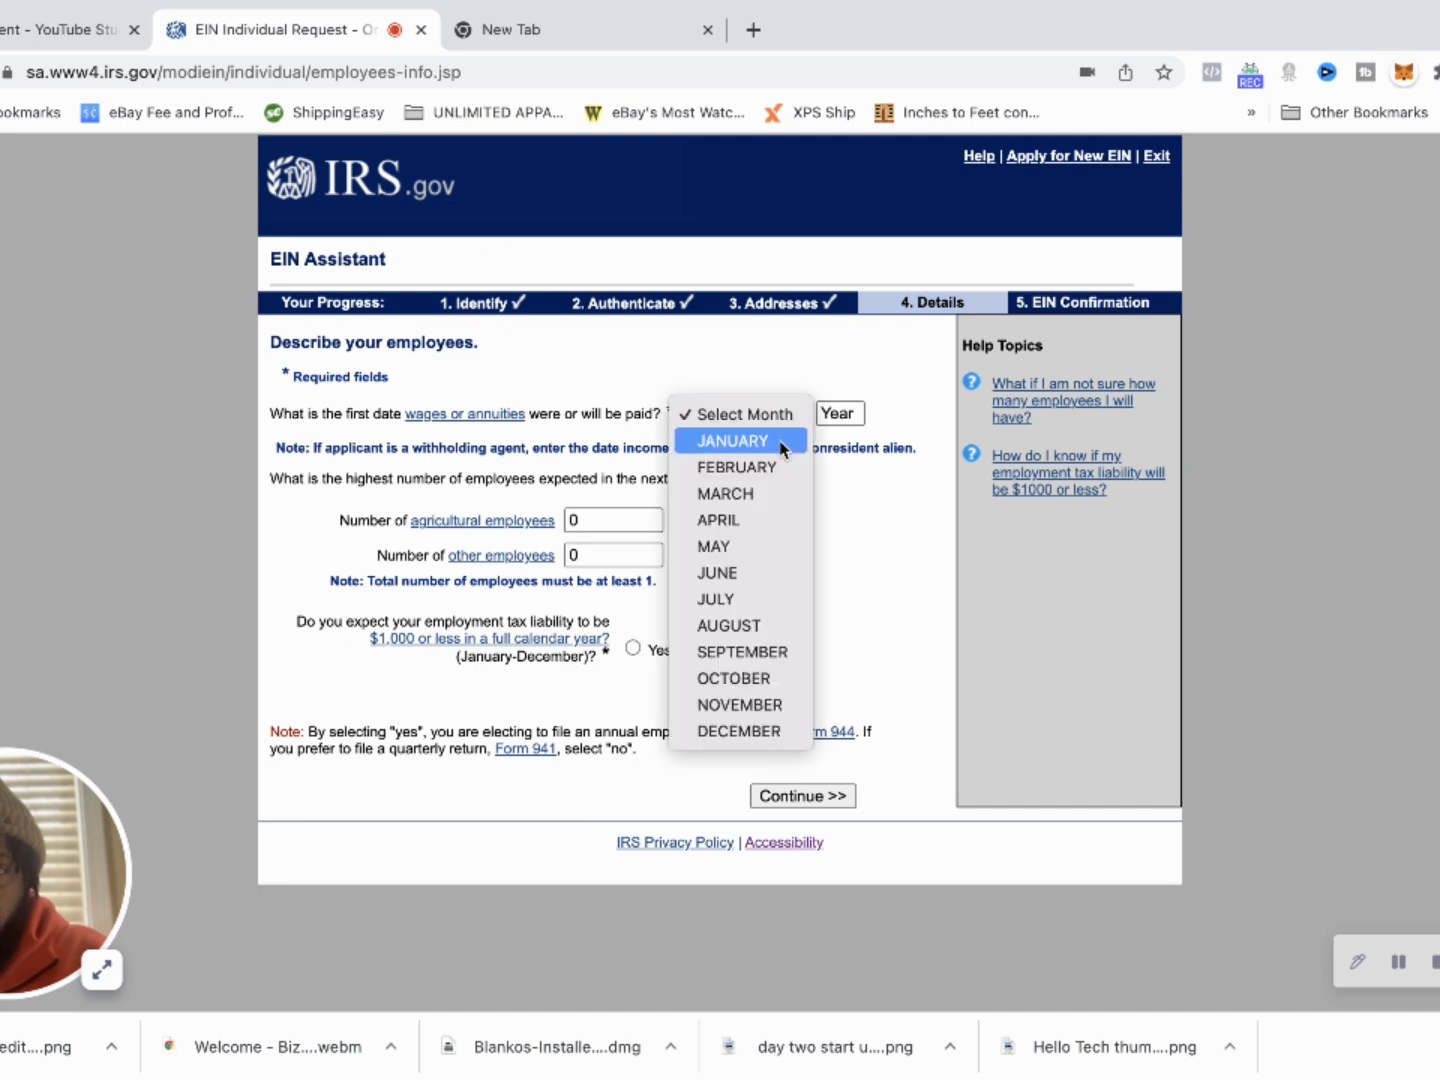
click(770, 466)
click(830, 413)
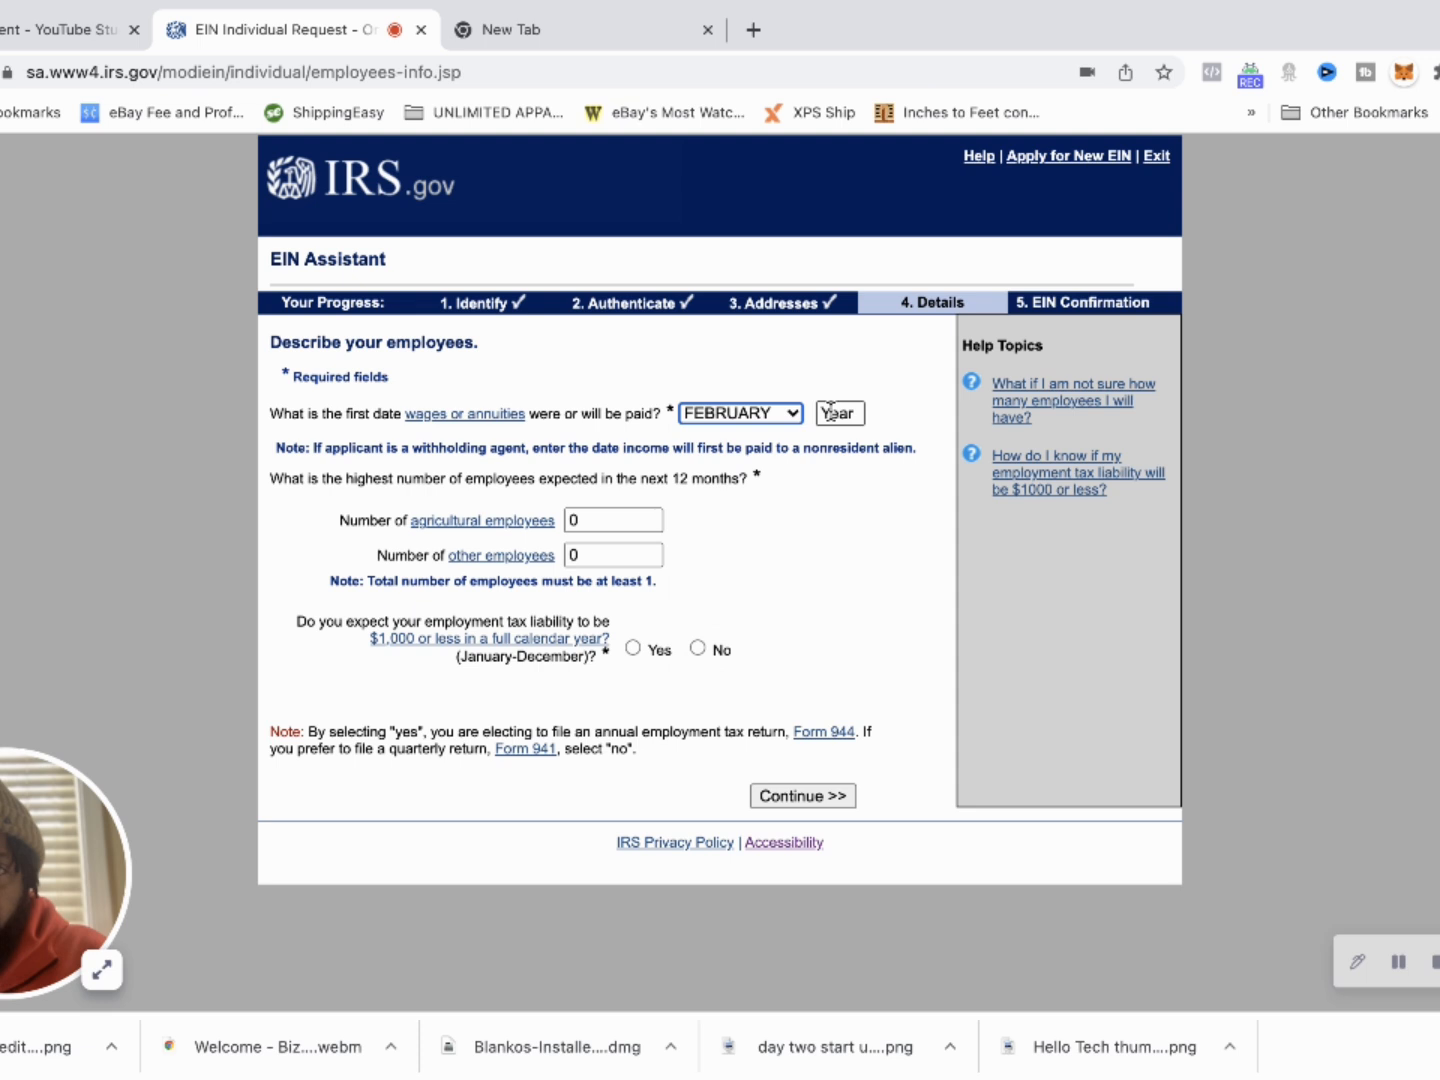
text(2022)
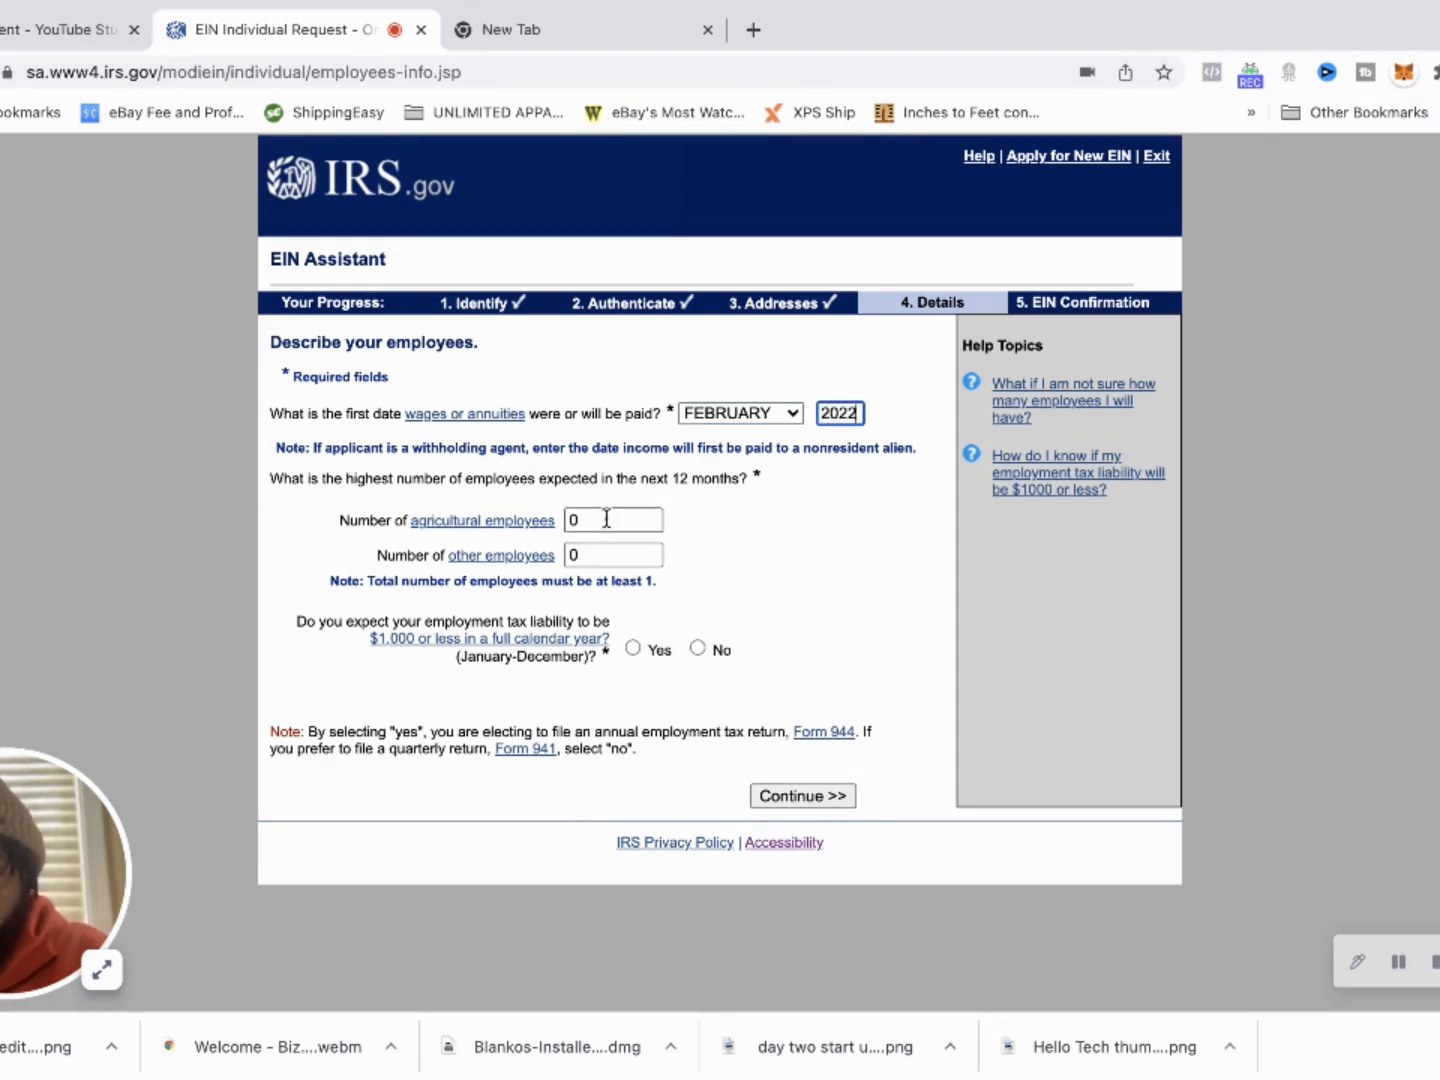
Set the number of other employees to 1, answer No to the $1,000-or-less employment tax liability question, and continue
click(599, 558)
text(1)
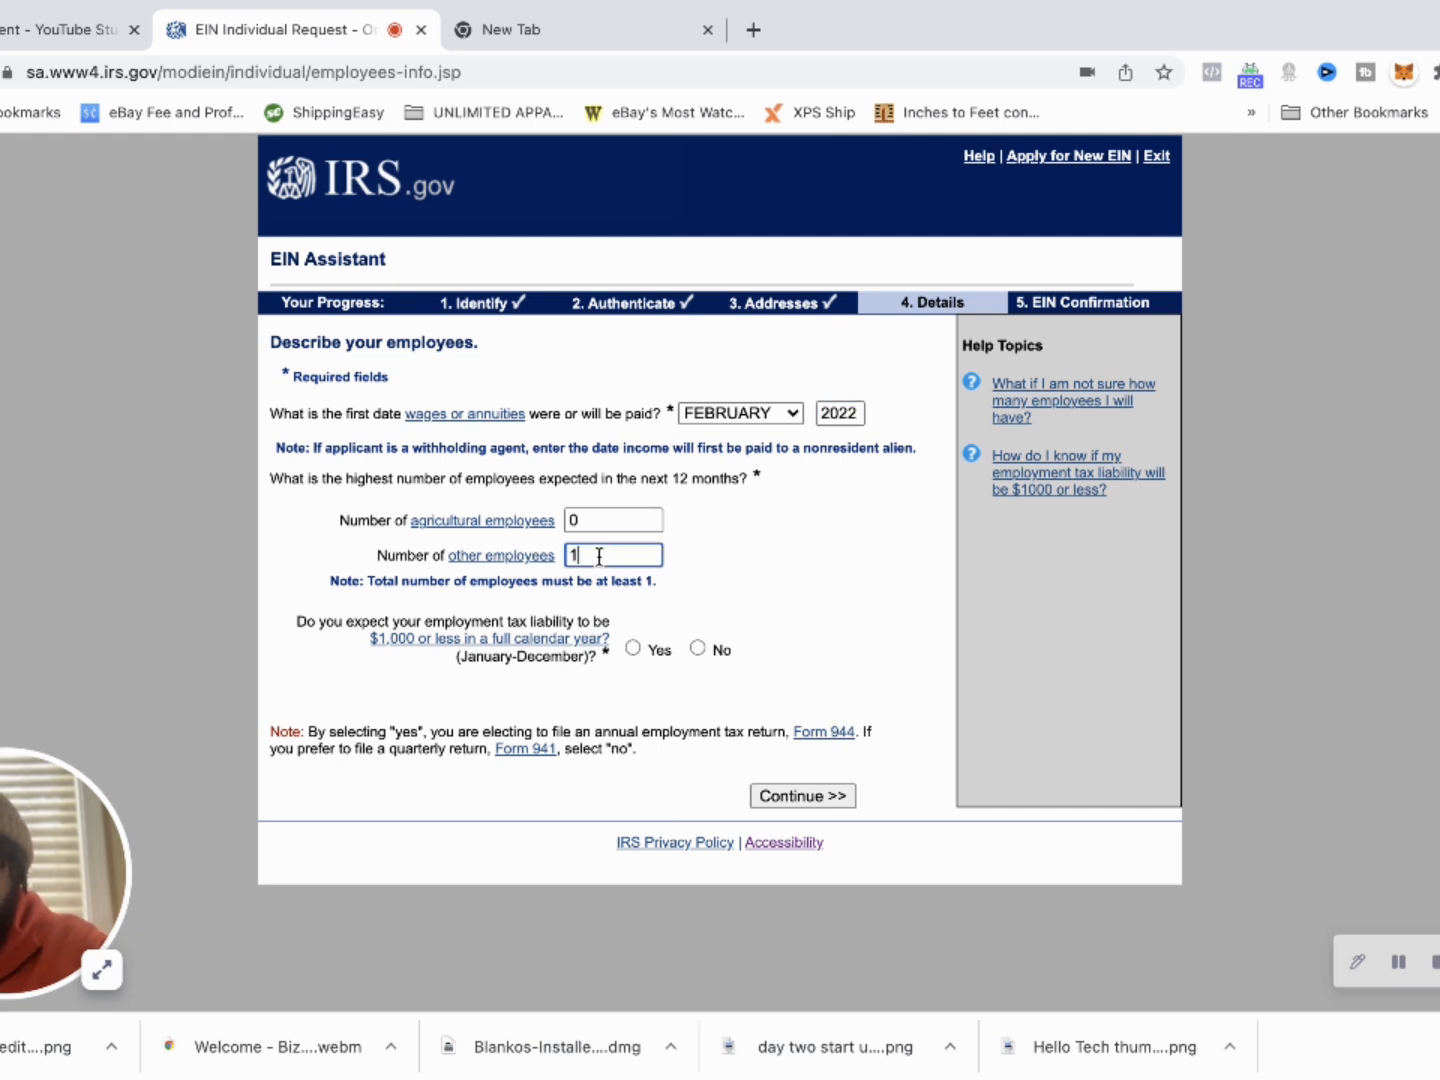
click(745, 577)
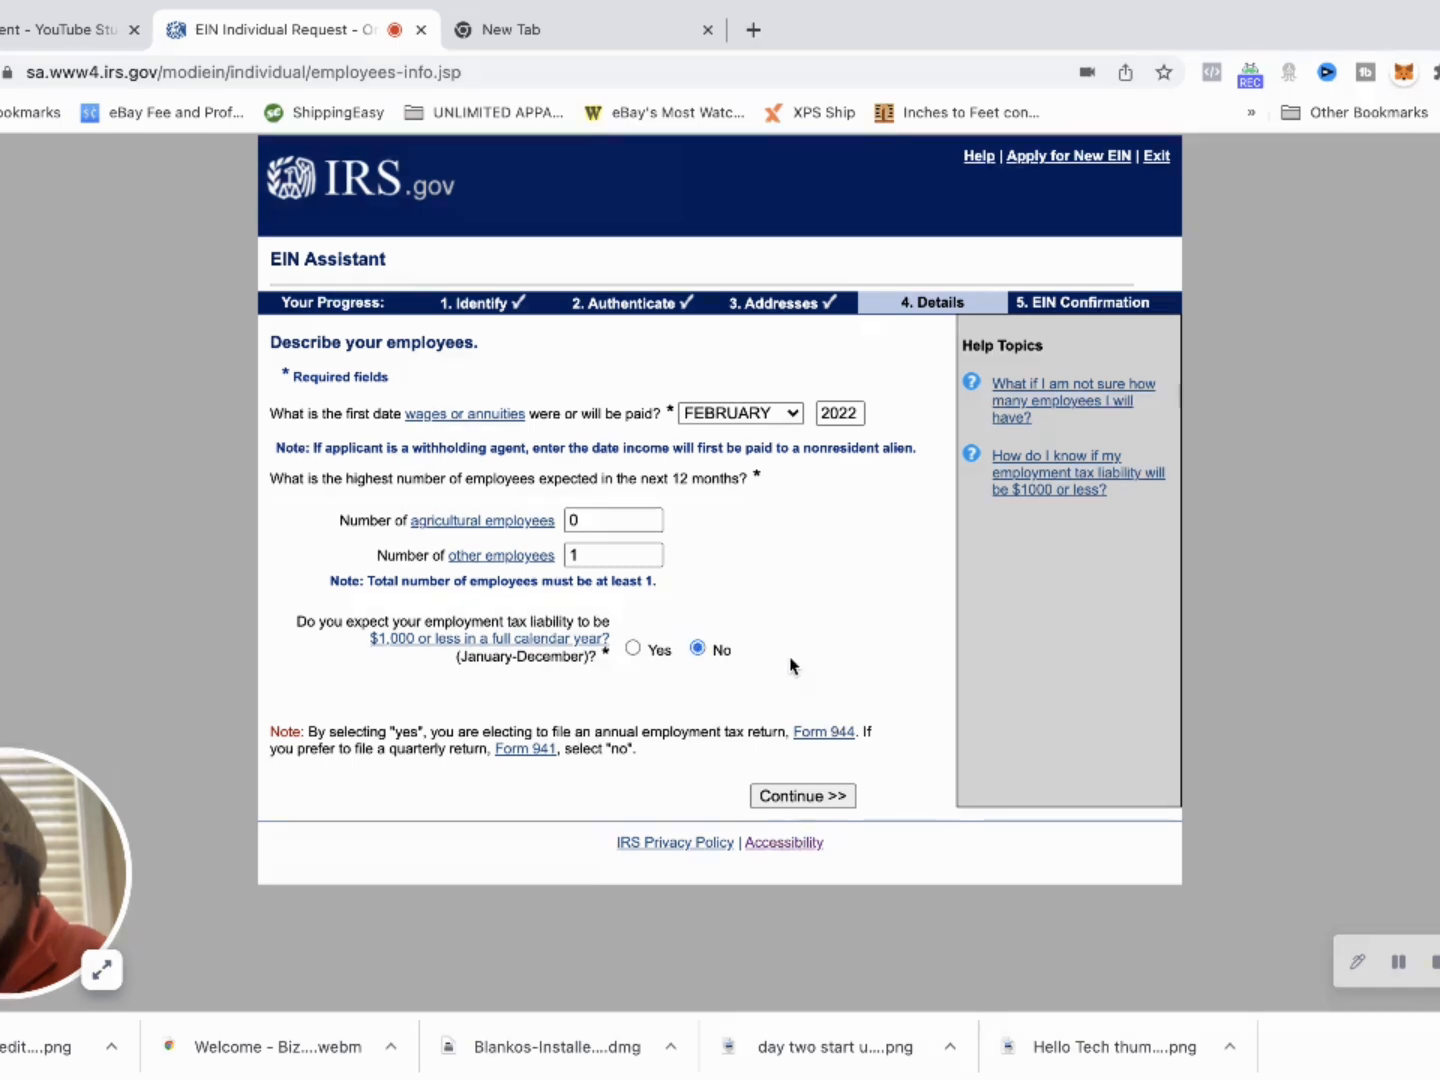
click(796, 796)
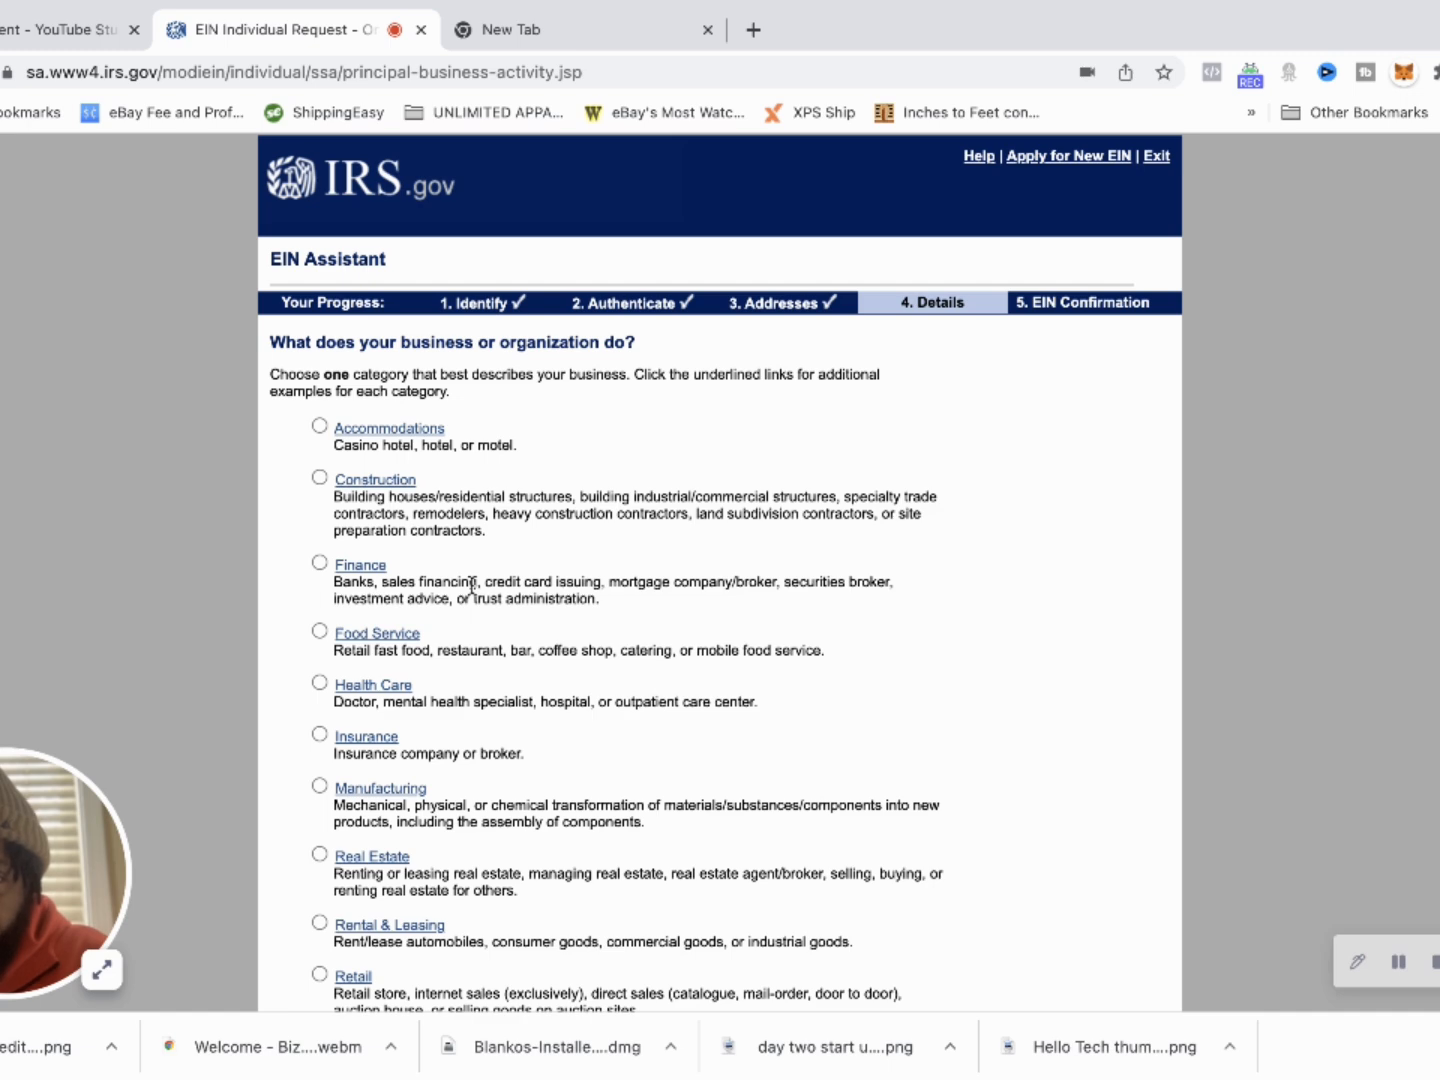
Choose Transportation as the category that best describes the business and continue
scroll(472, 585, down, 3)
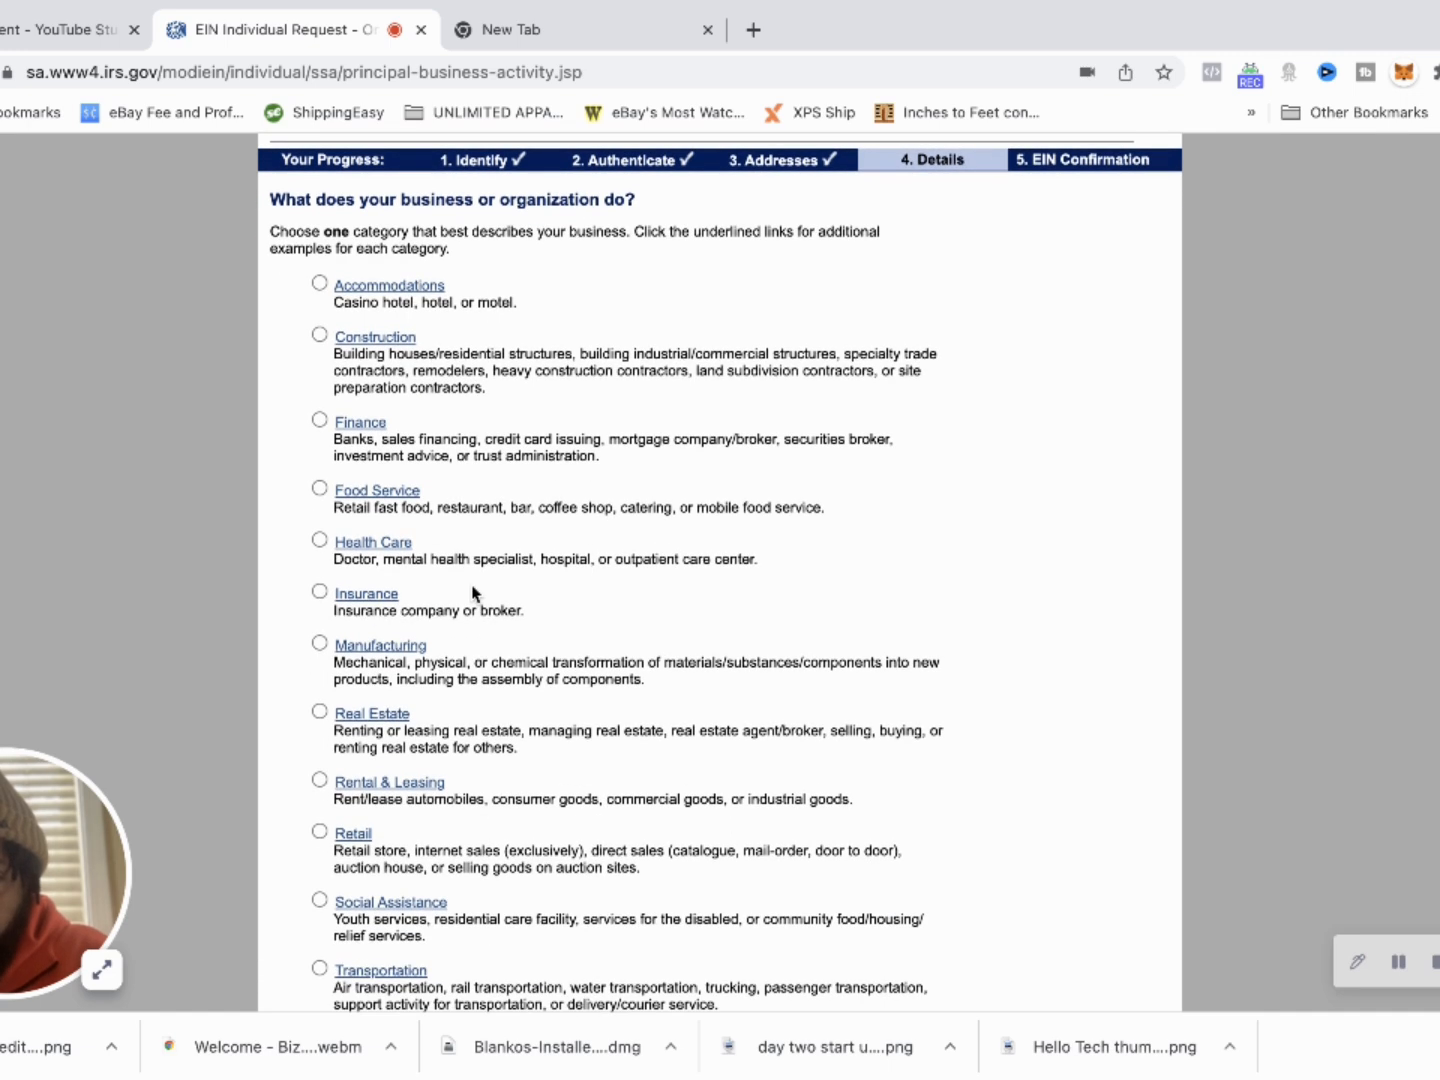
scroll(473, 592, down, 2)
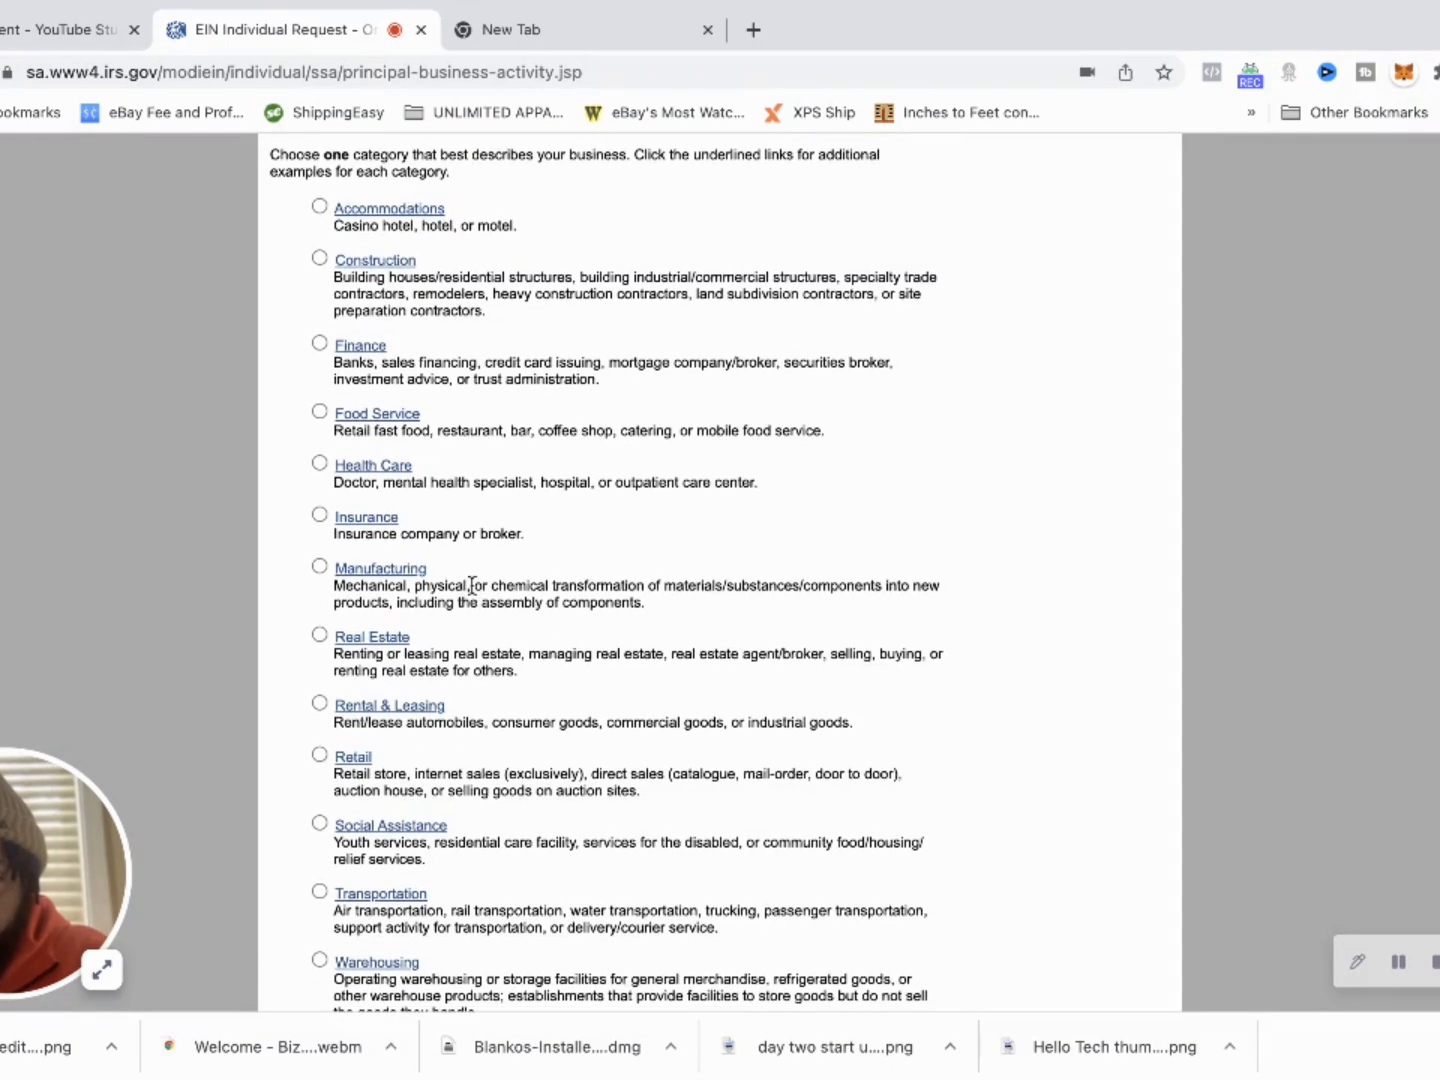
scroll(471, 585, down, 3)
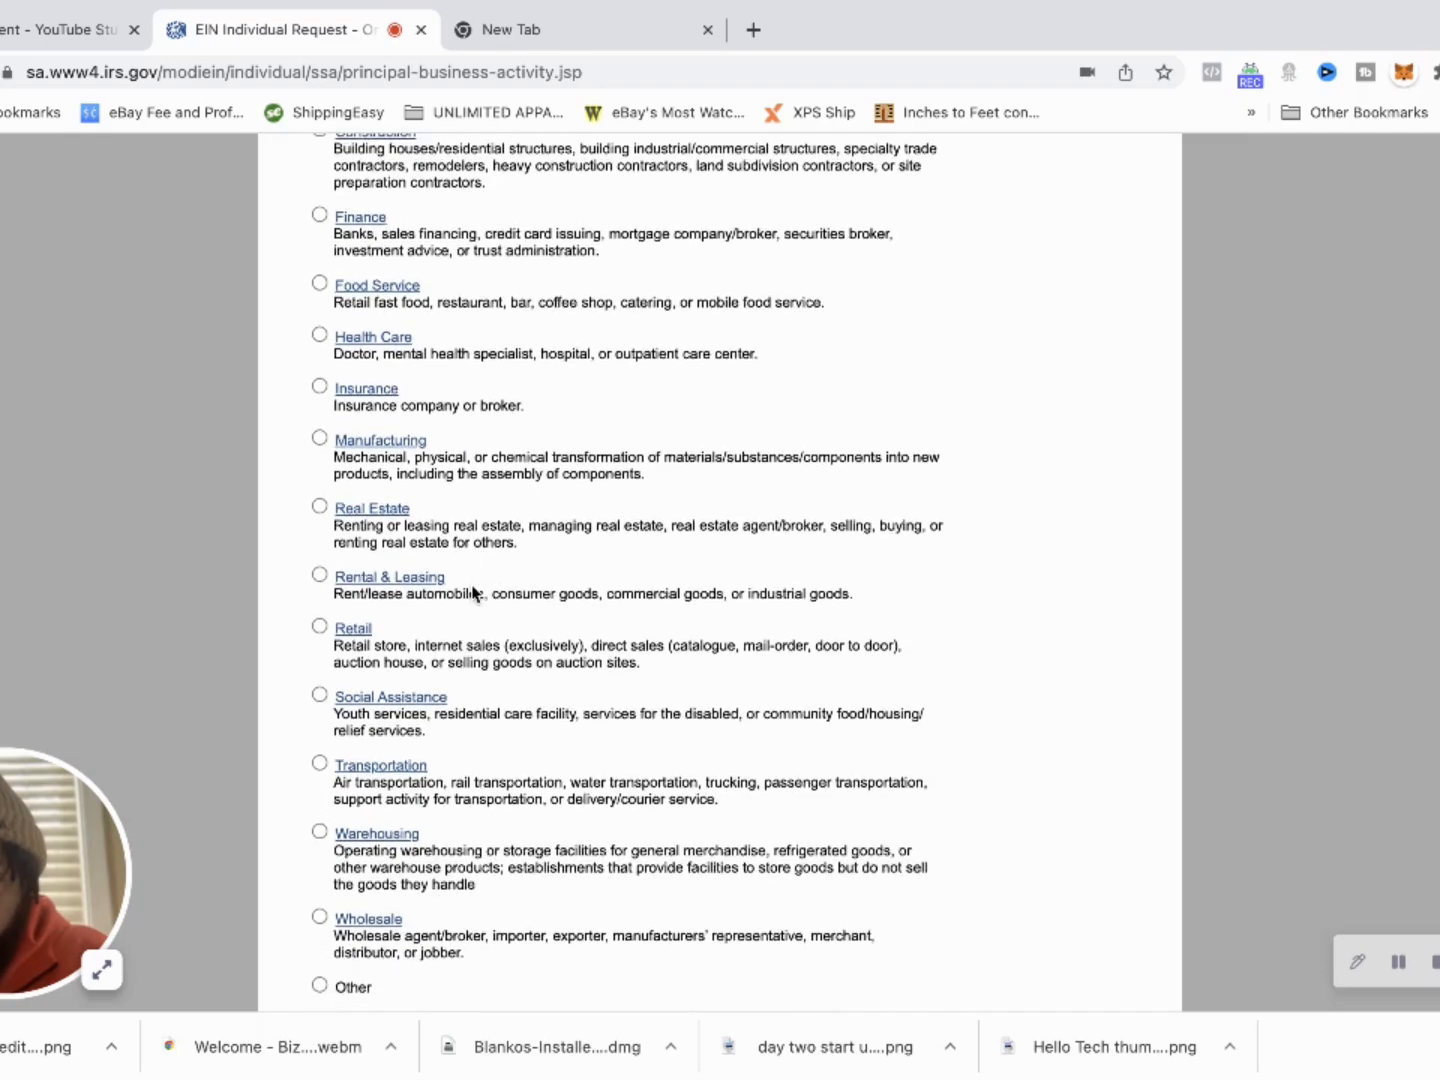
scroll(472, 591, down, 2)
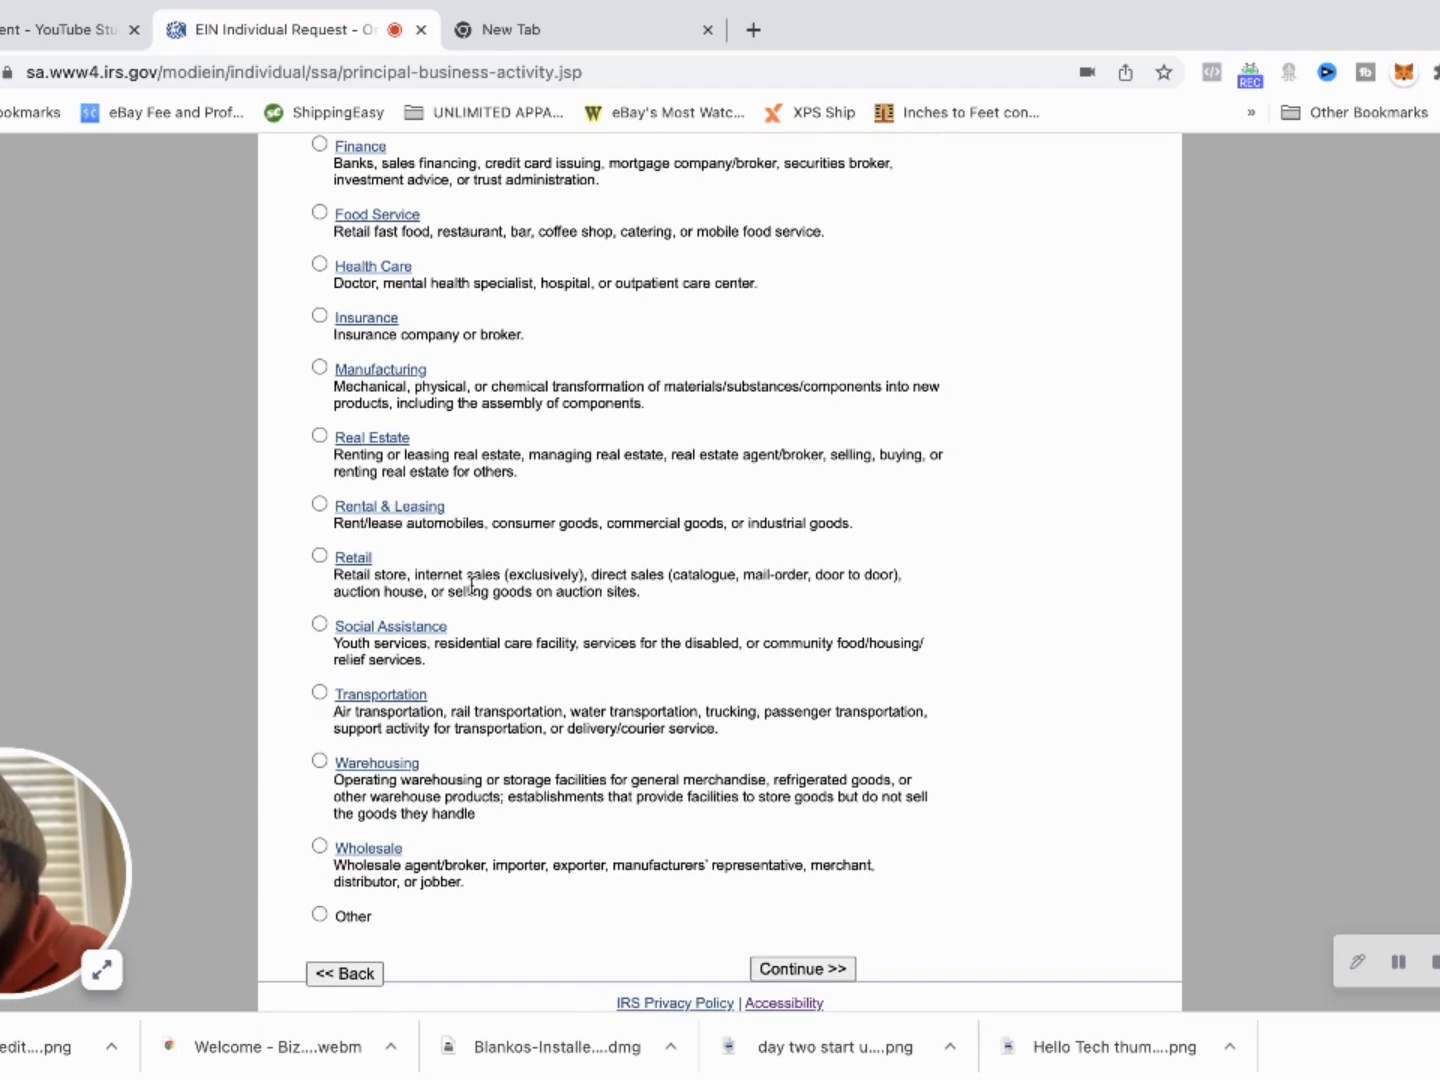
scroll(473, 585, down, 1)
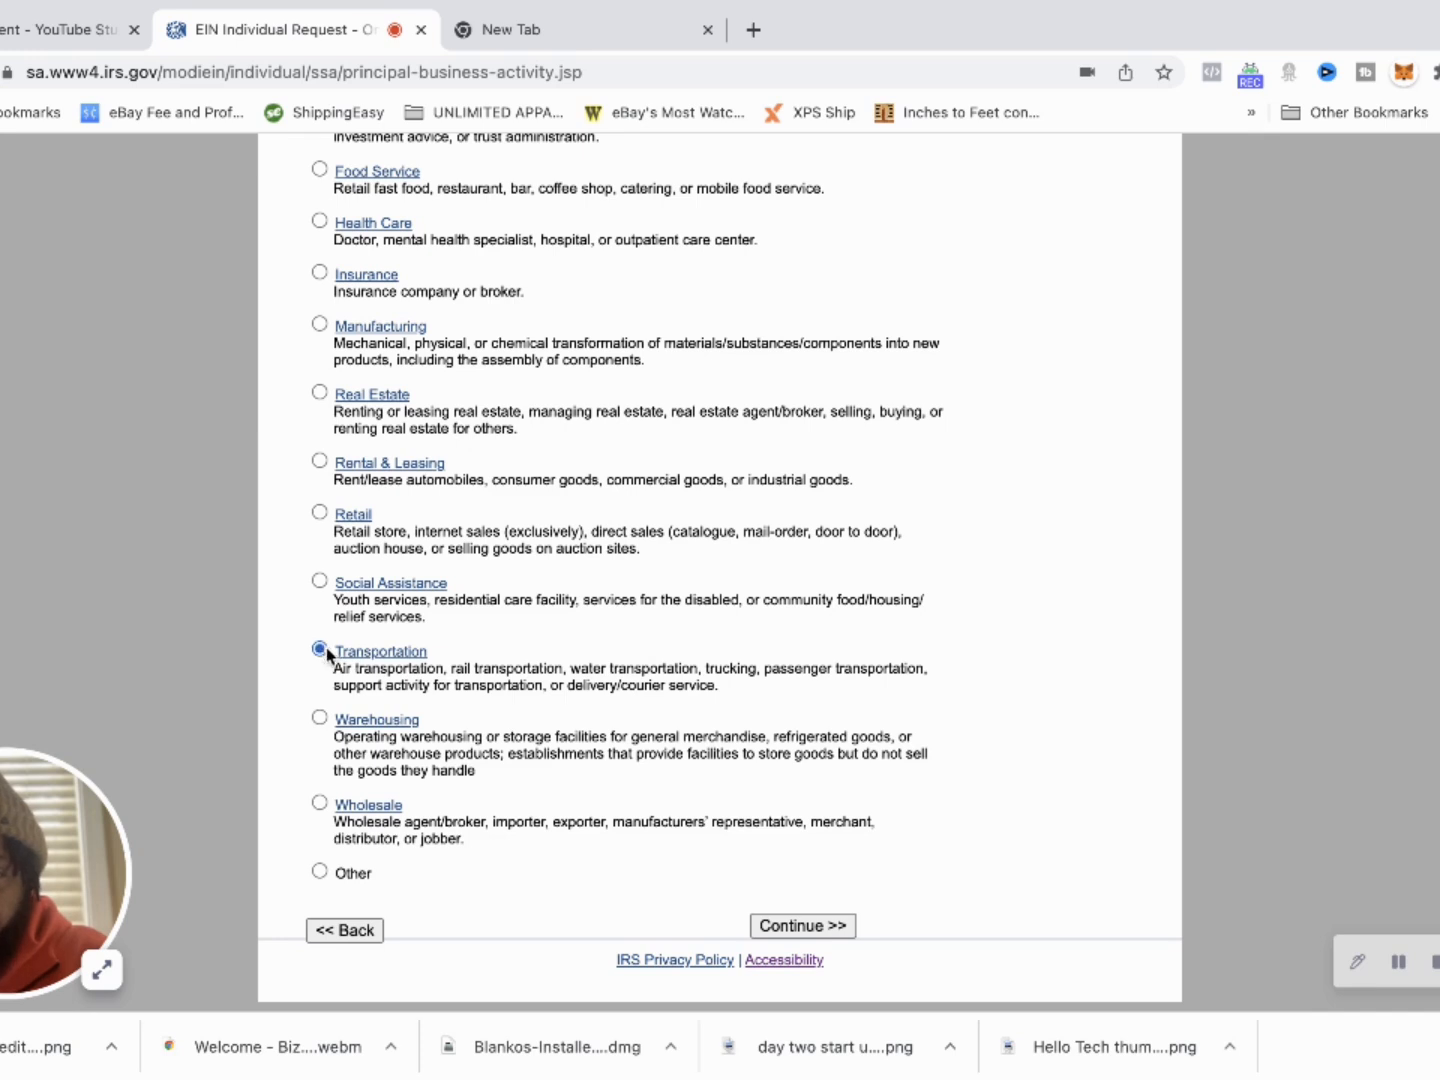
click(797, 925)
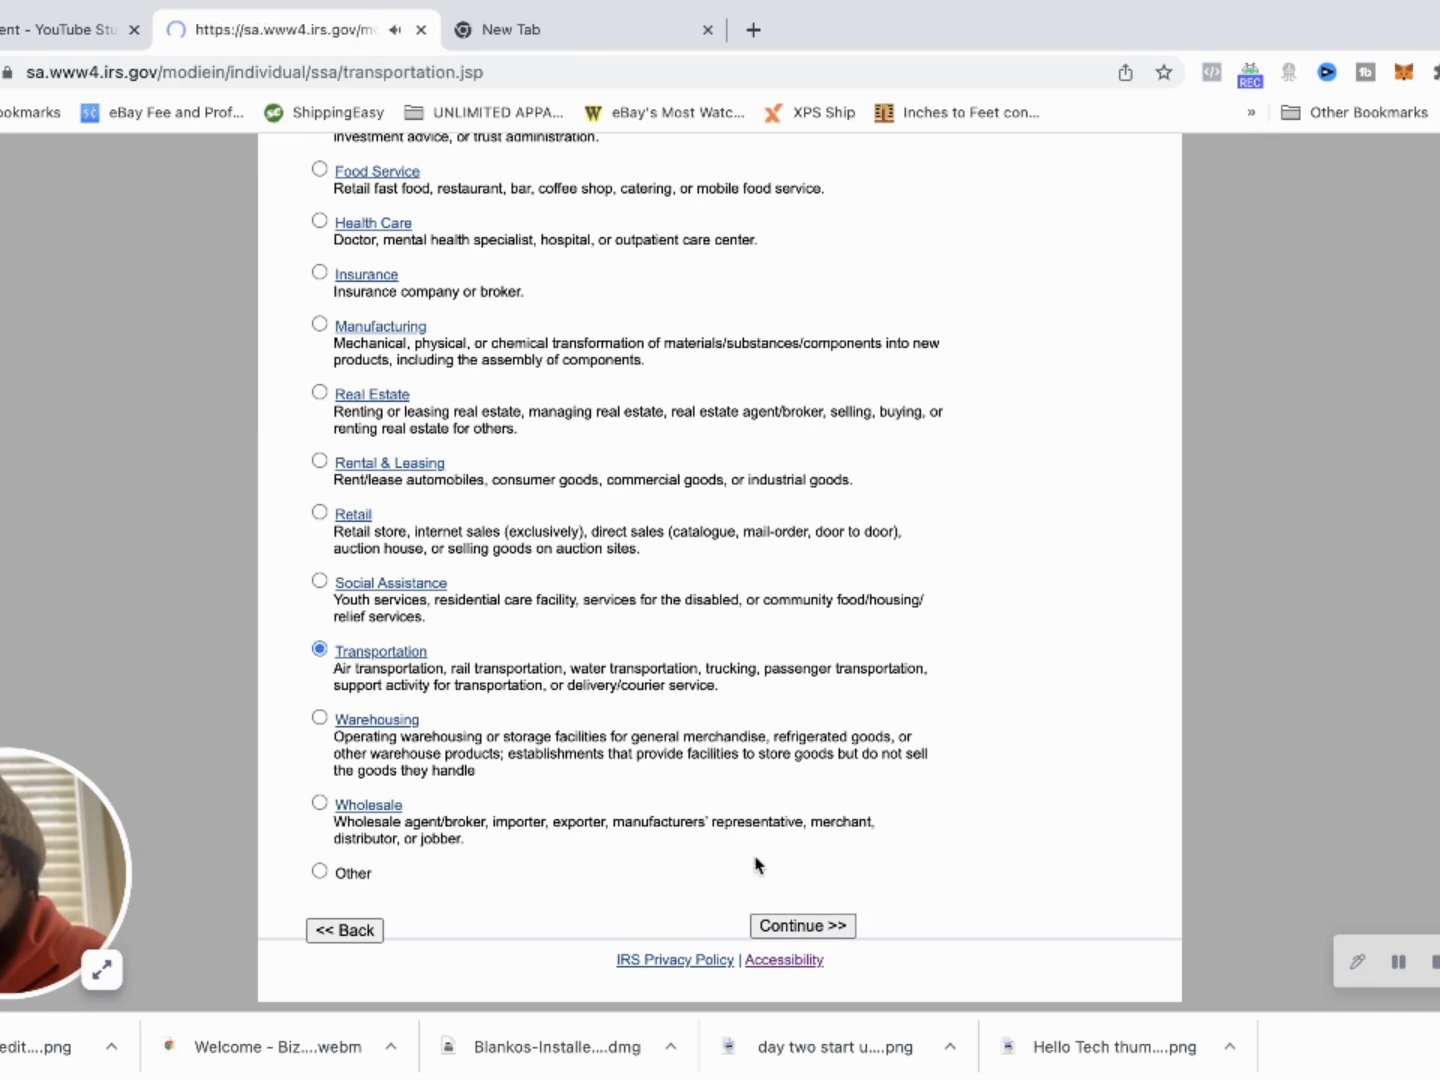
Specify cargo transportation with trucking as the primary mode, and choose to receive the EIN confirmation letter online
click(320, 411)
click(788, 573)
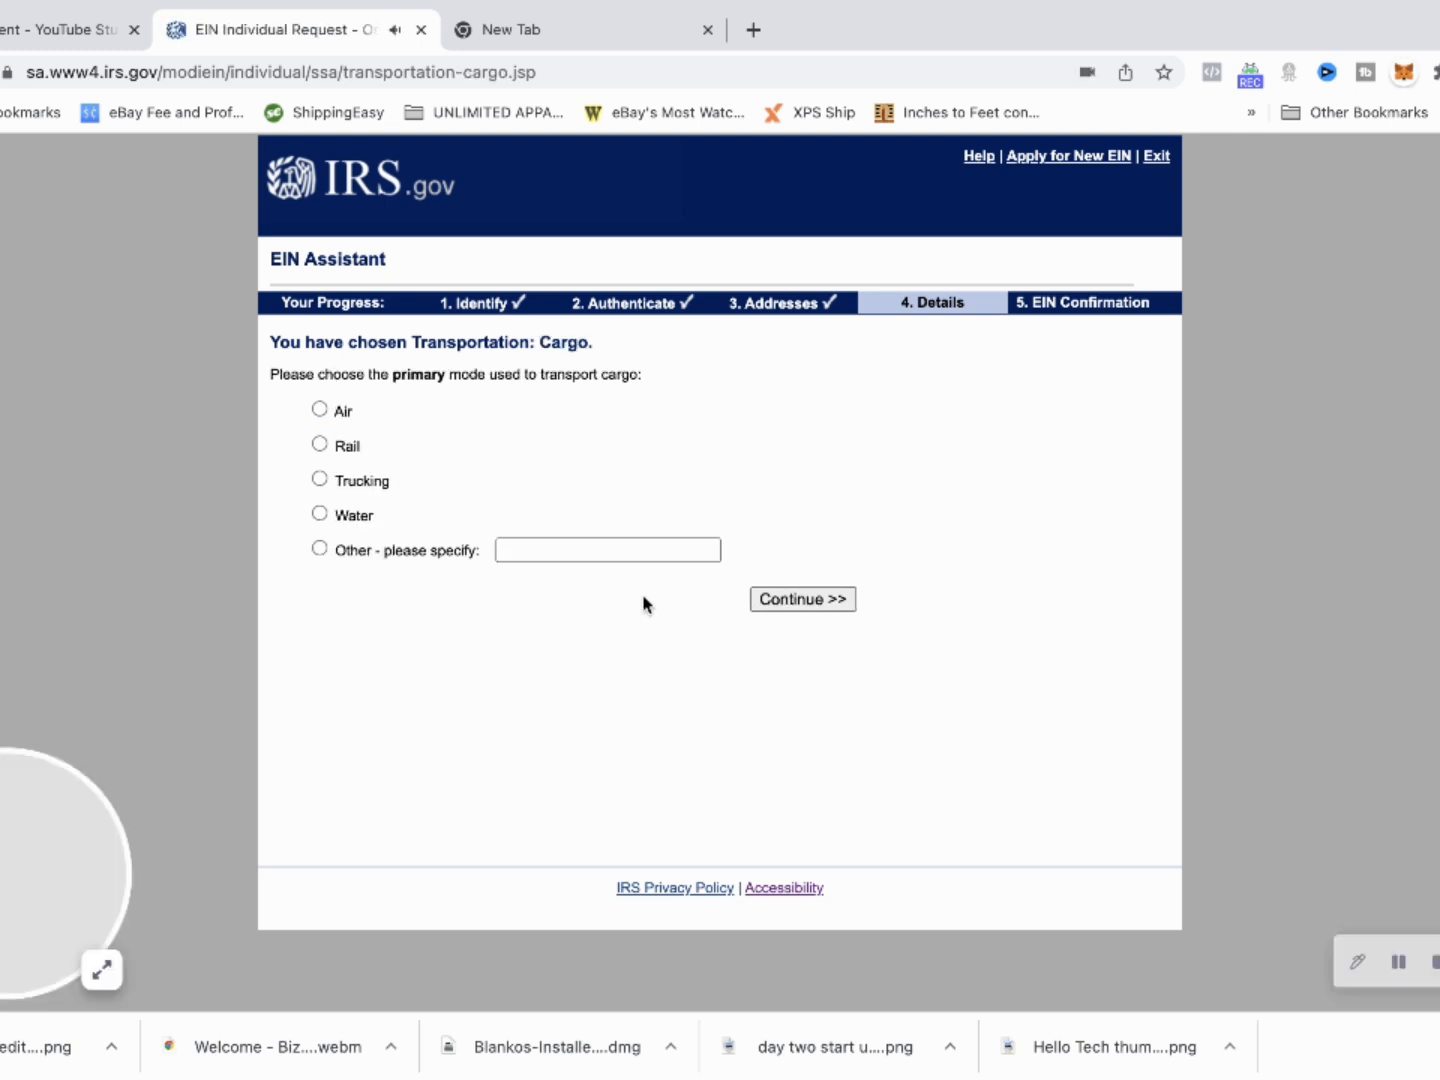
click(320, 480)
click(813, 604)
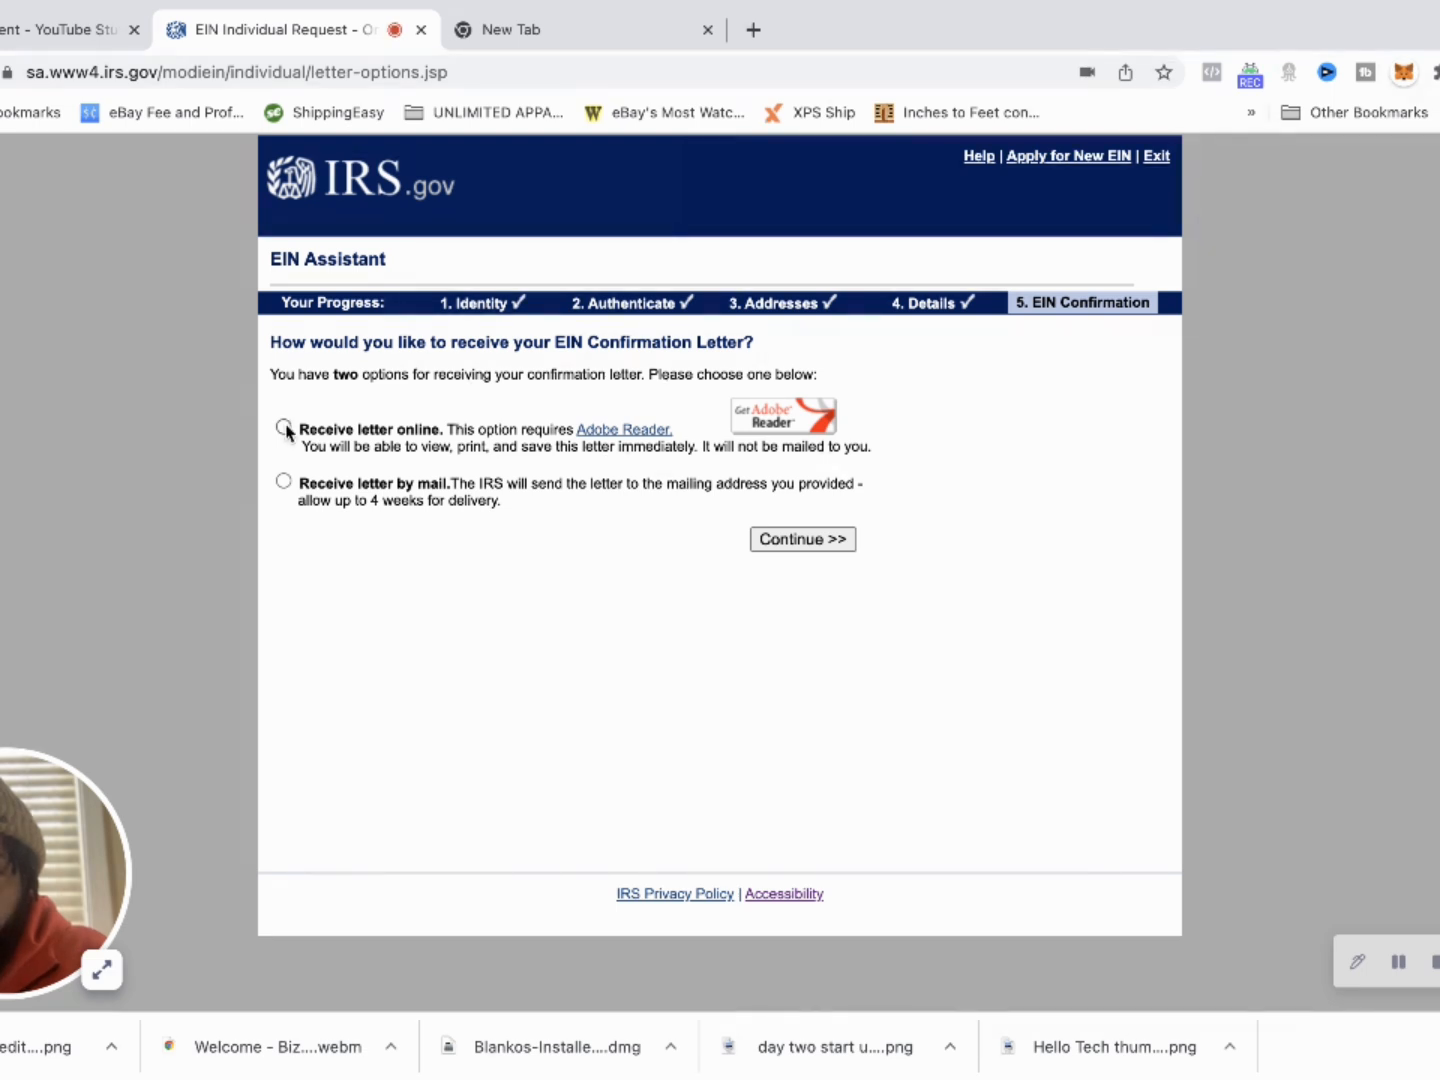
click(830, 540)
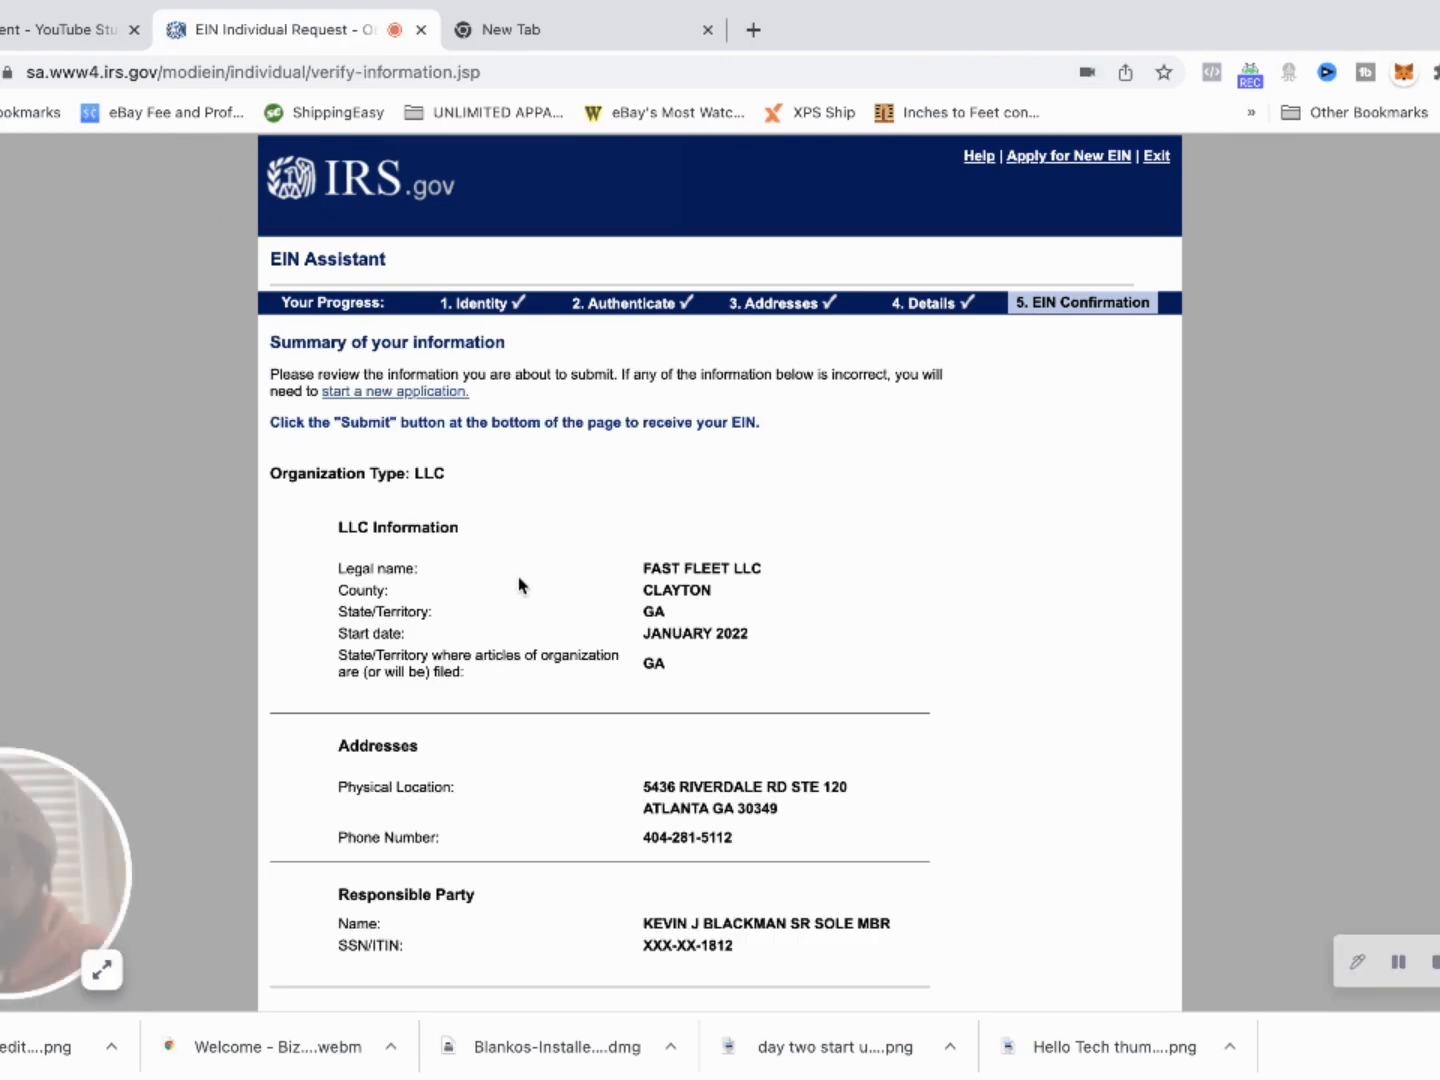
Review the full summary of the LLC's information and submit the EIN application
scroll(518, 585, down, 4)
scroll(519, 585, up, 2)
scroll(518, 585, down, 2)
scroll(518, 585, down, 4)
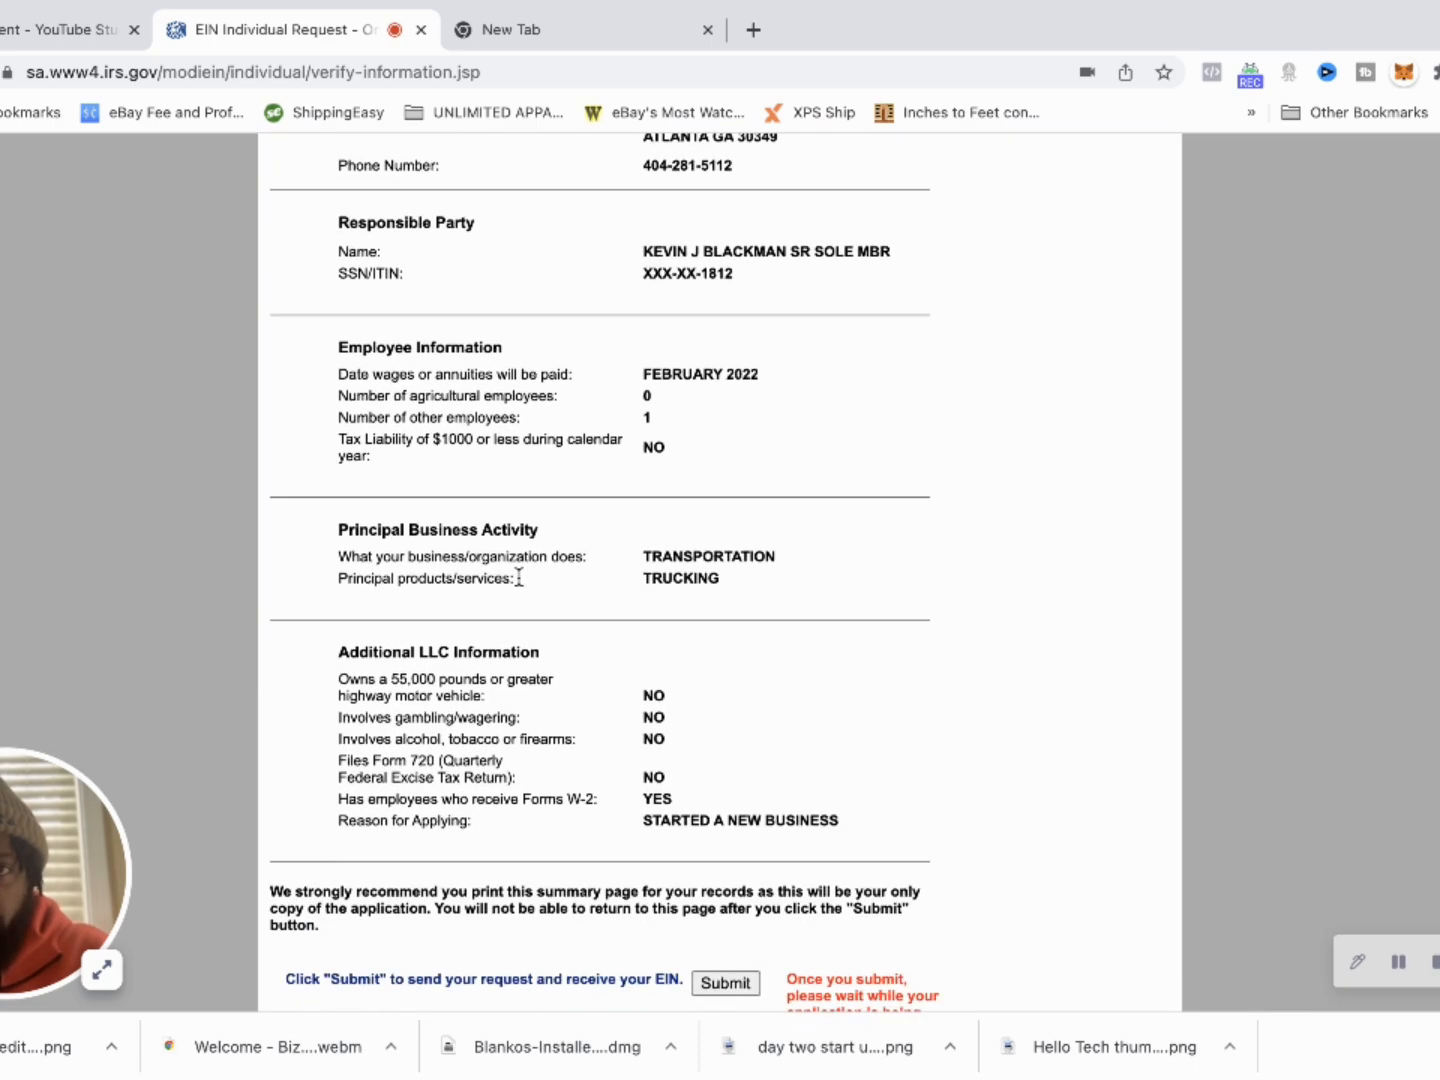
scroll(518, 585, down, 1)
scroll(518, 585, up, 10)
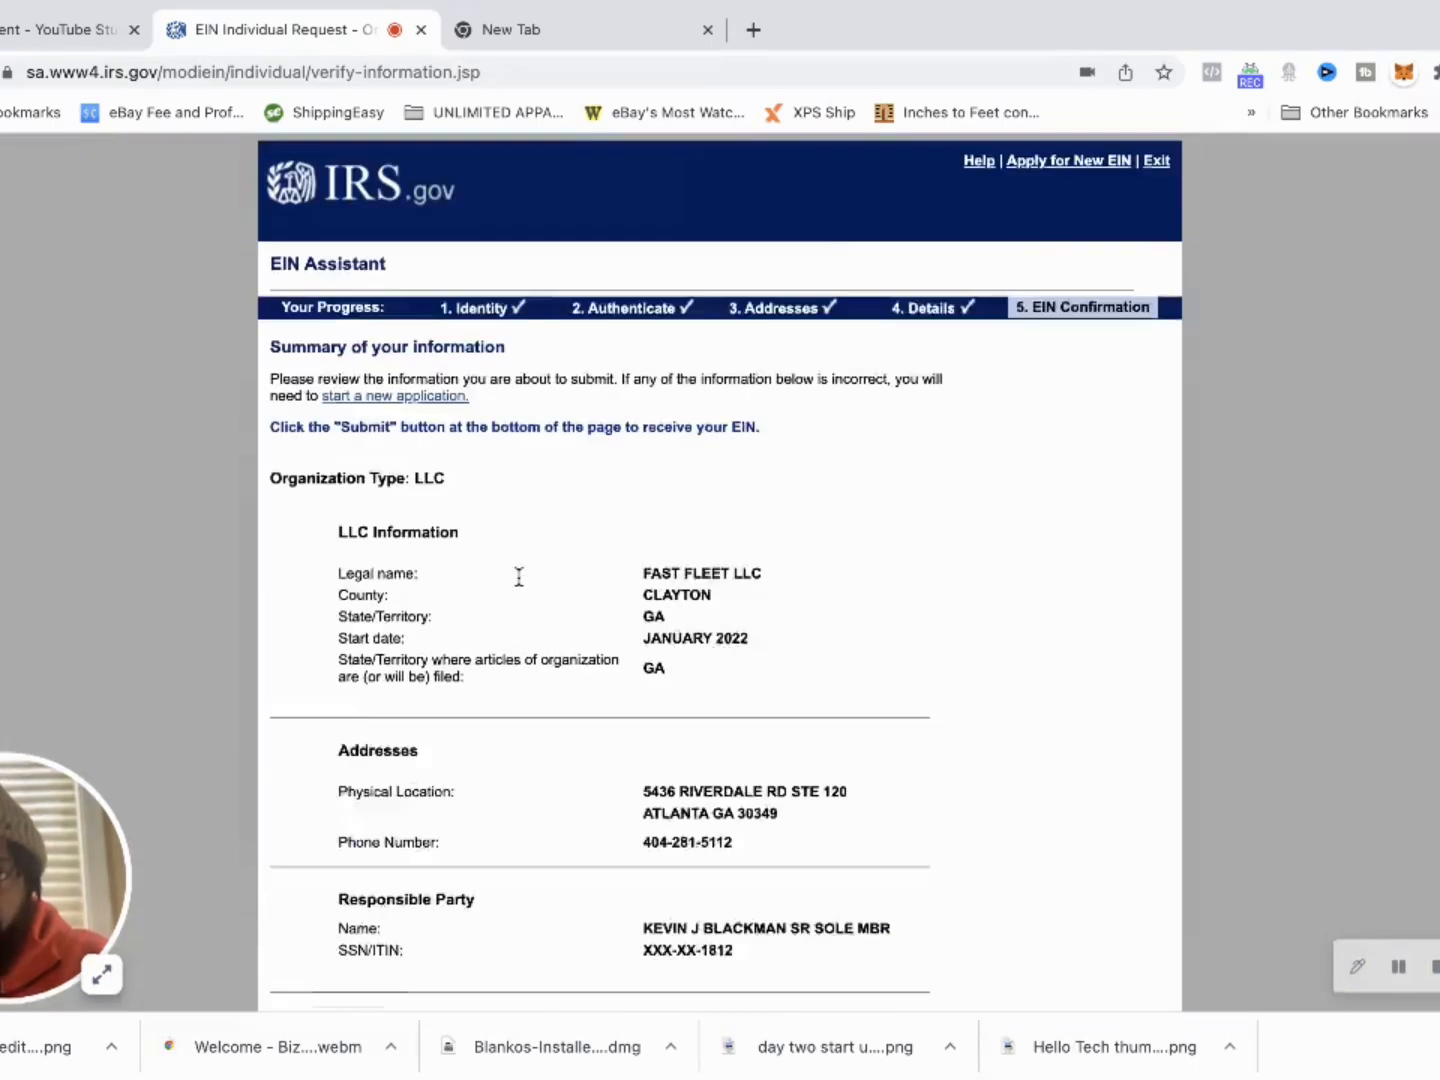
scroll(518, 586, down, 10)
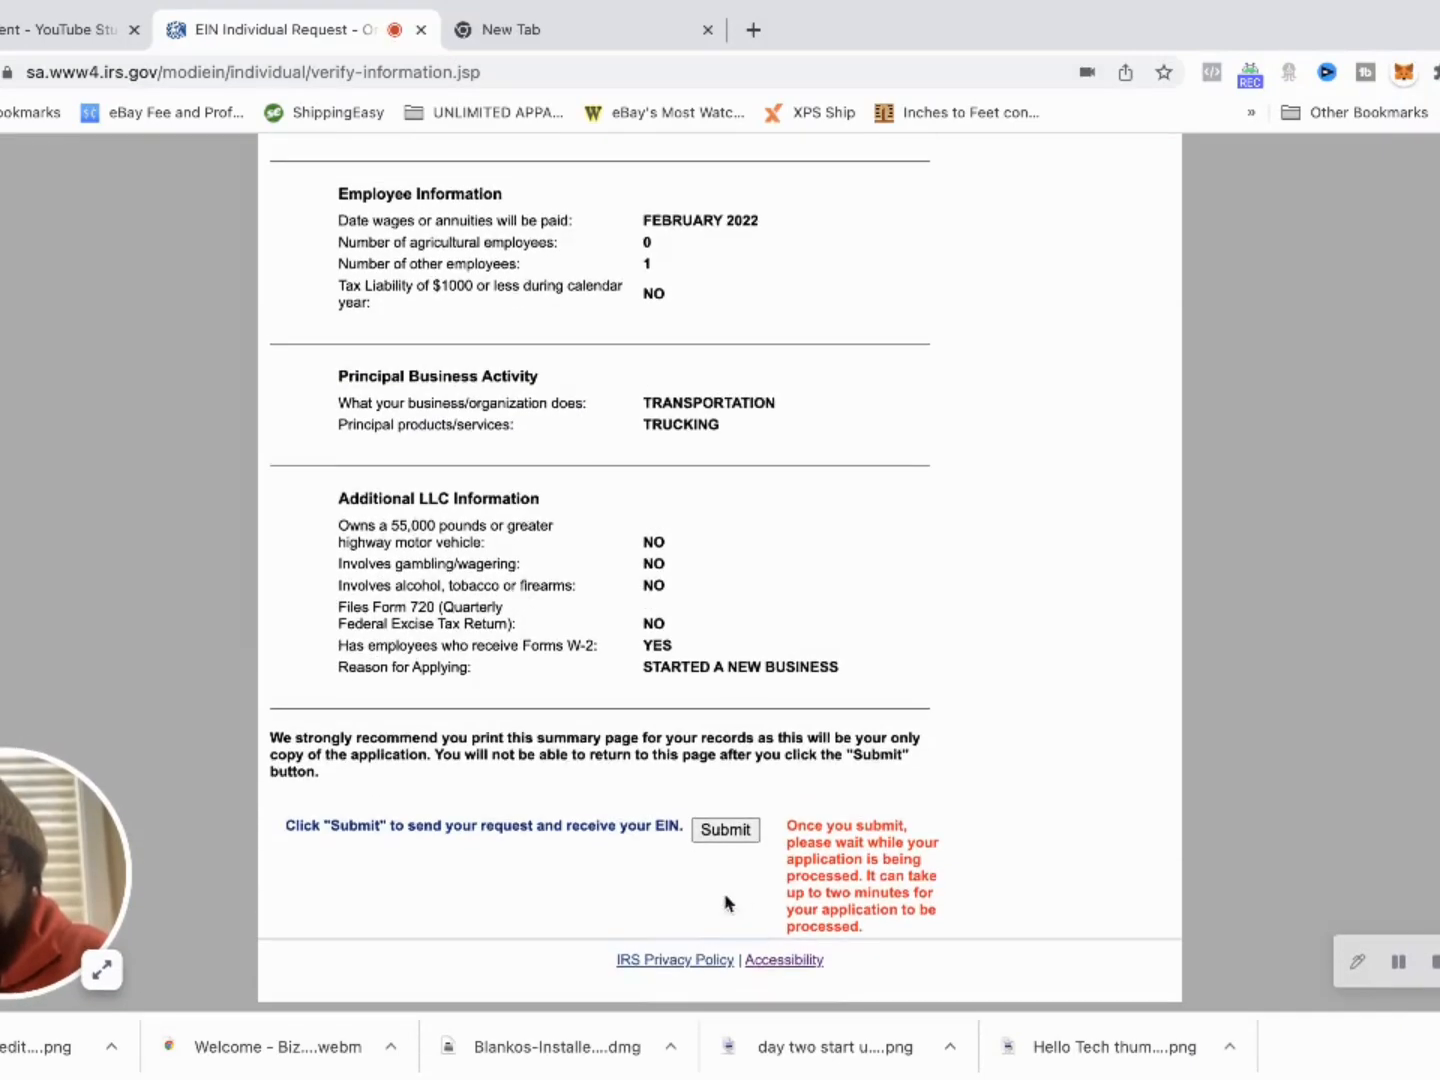
click(722, 830)
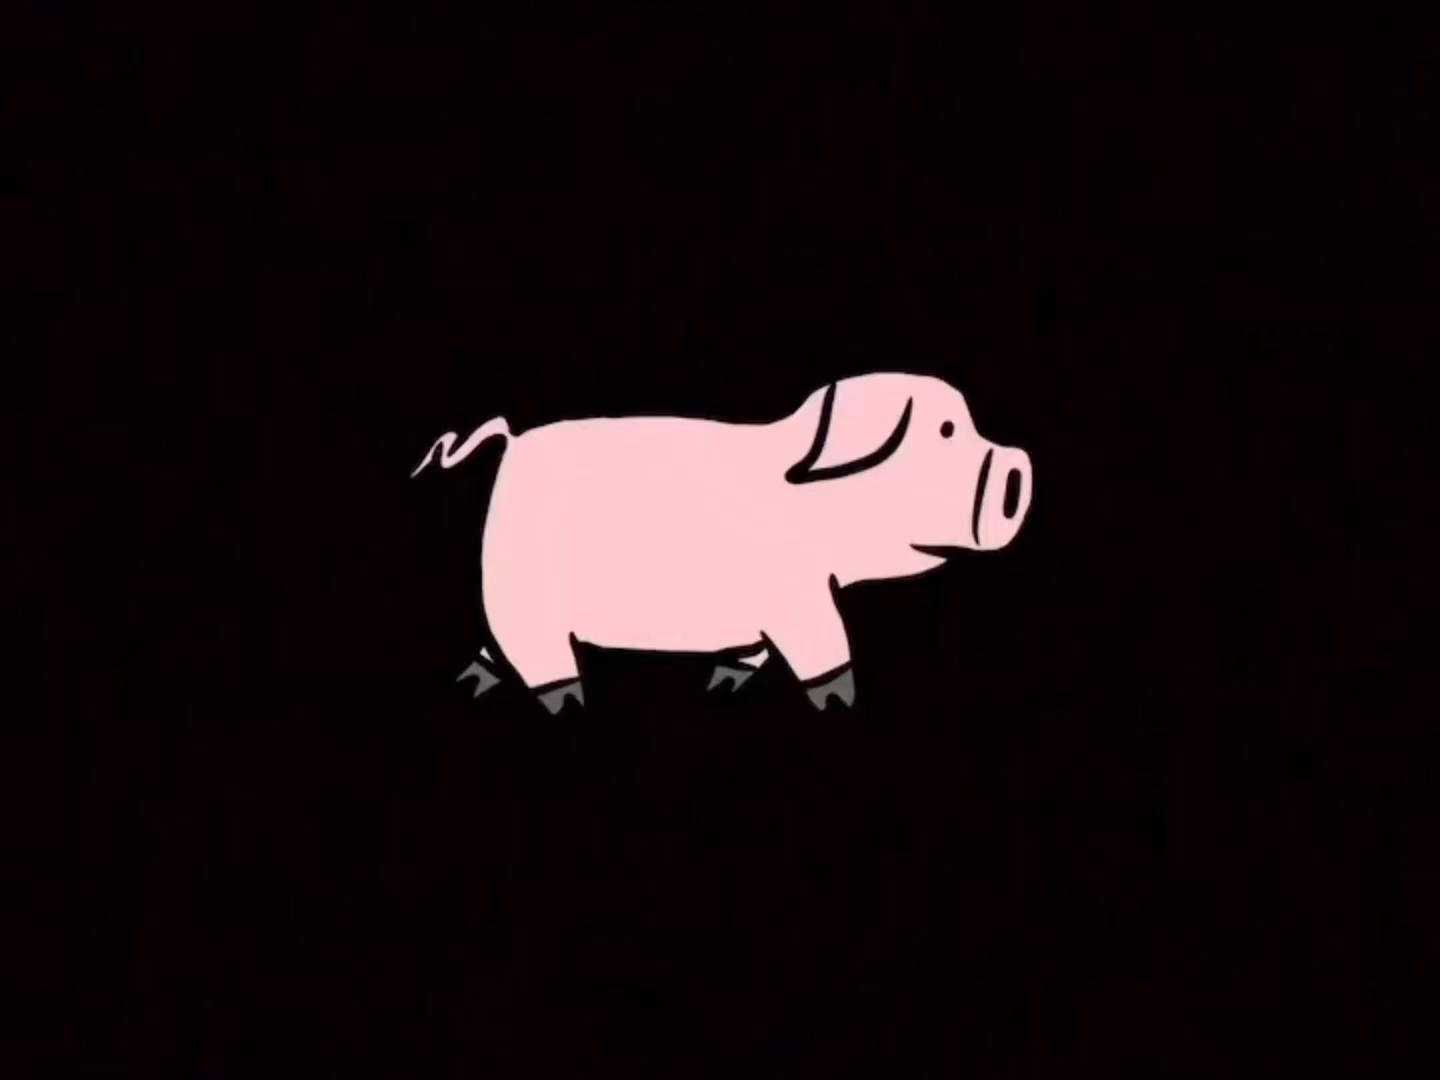